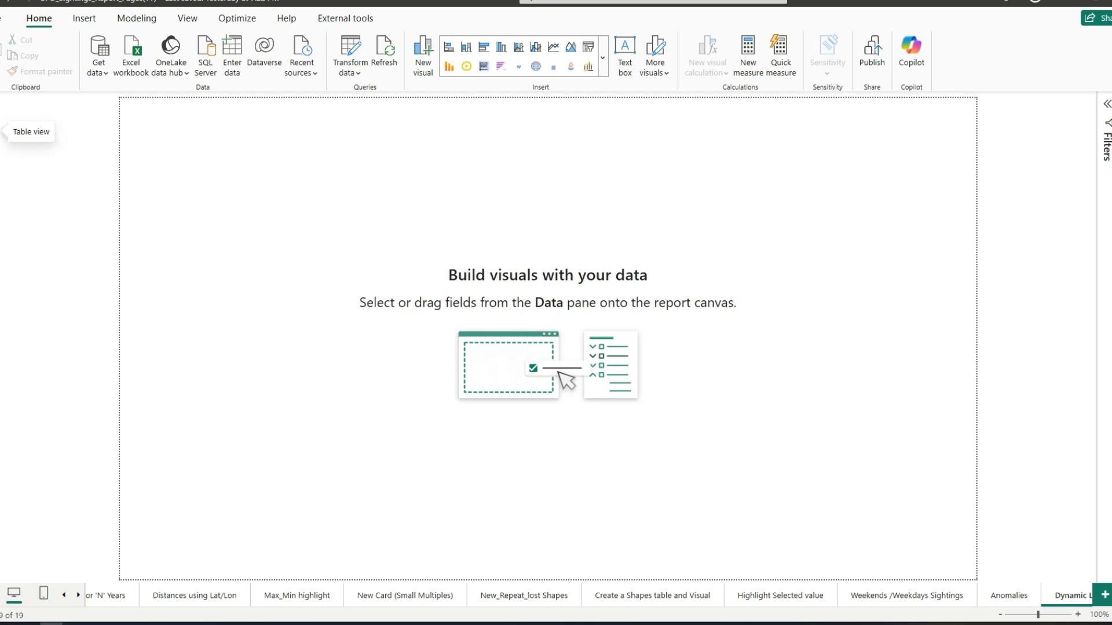
# Step: Show the data of the ufo_sightings table and clear all of its column filters
pyautogui.hotkey('alt', 'Tab')
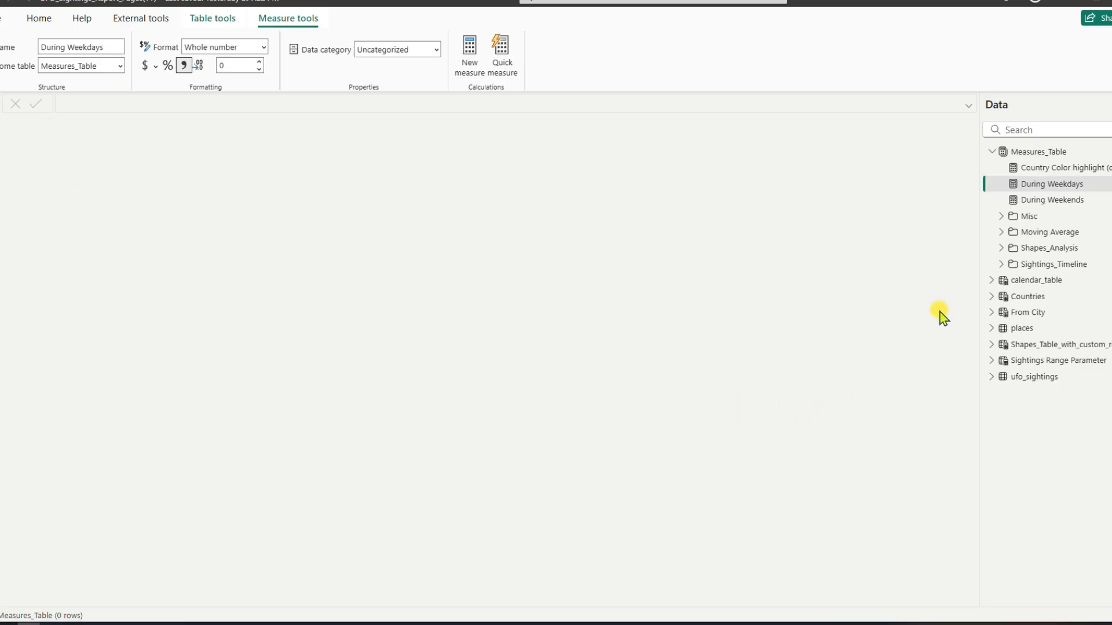
pyautogui.click(992, 152)
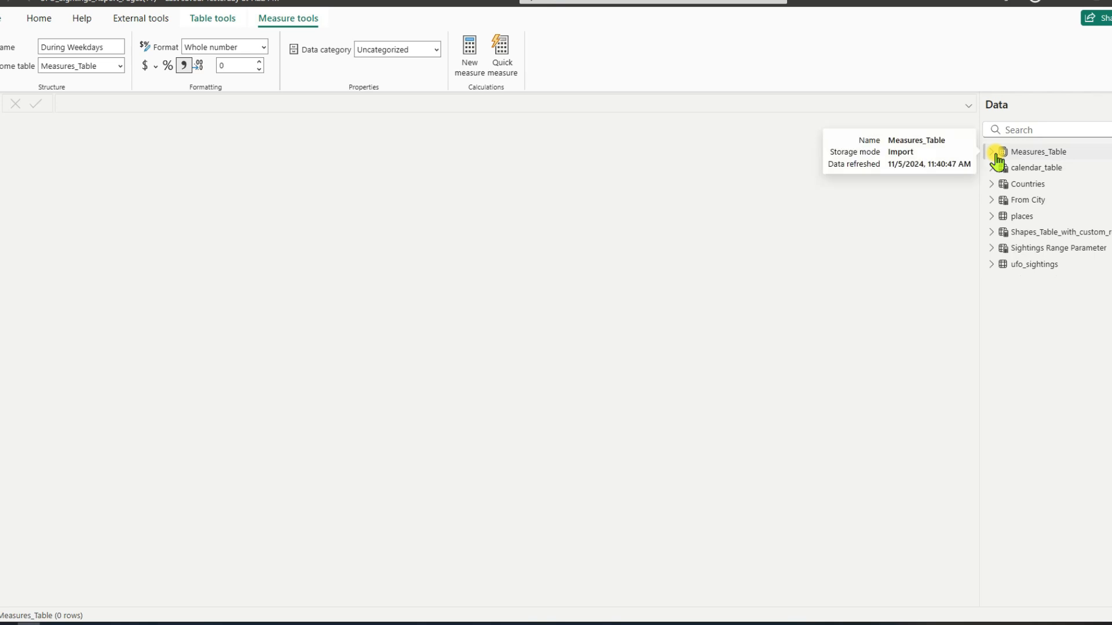
pyautogui.click(1036, 267)
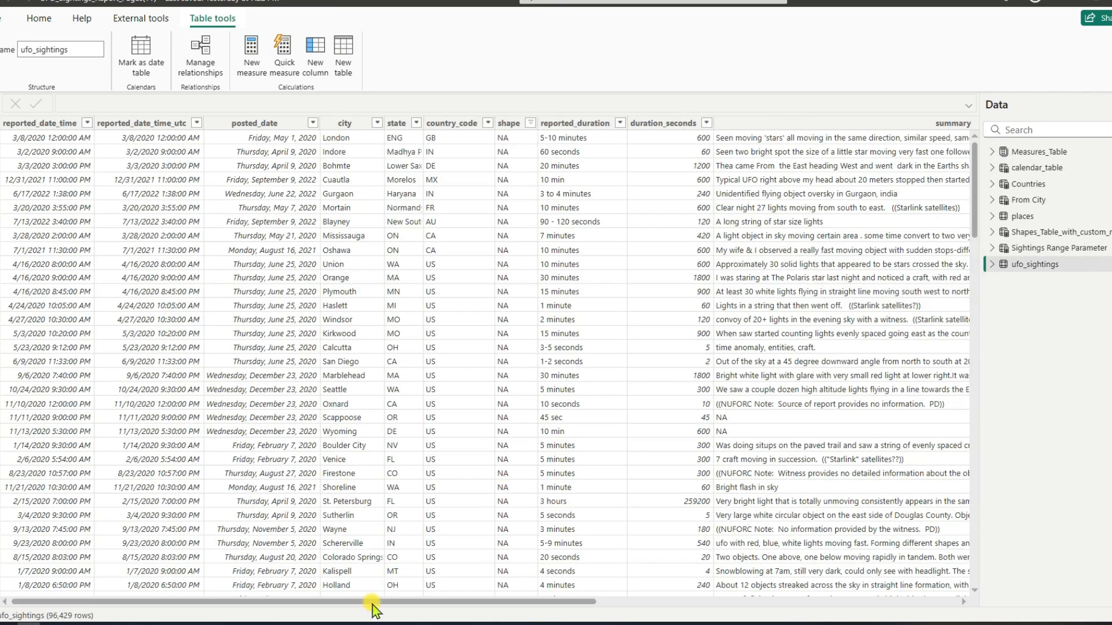
pyautogui.moveTo(374, 602); pyautogui.dragTo(769, 618)
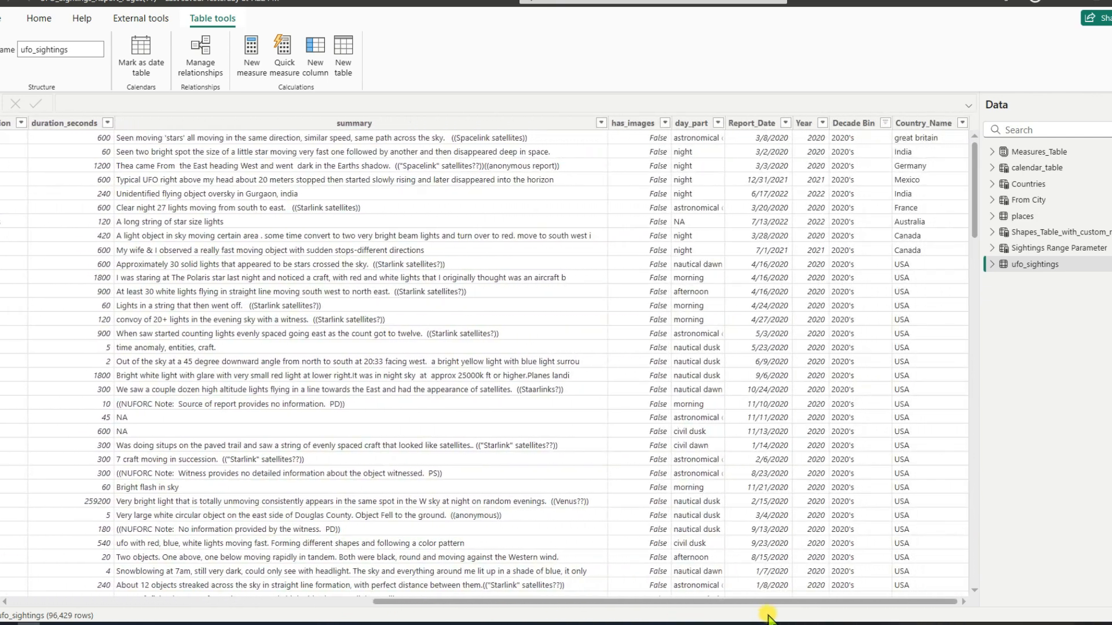
pyautogui.click(823, 124)
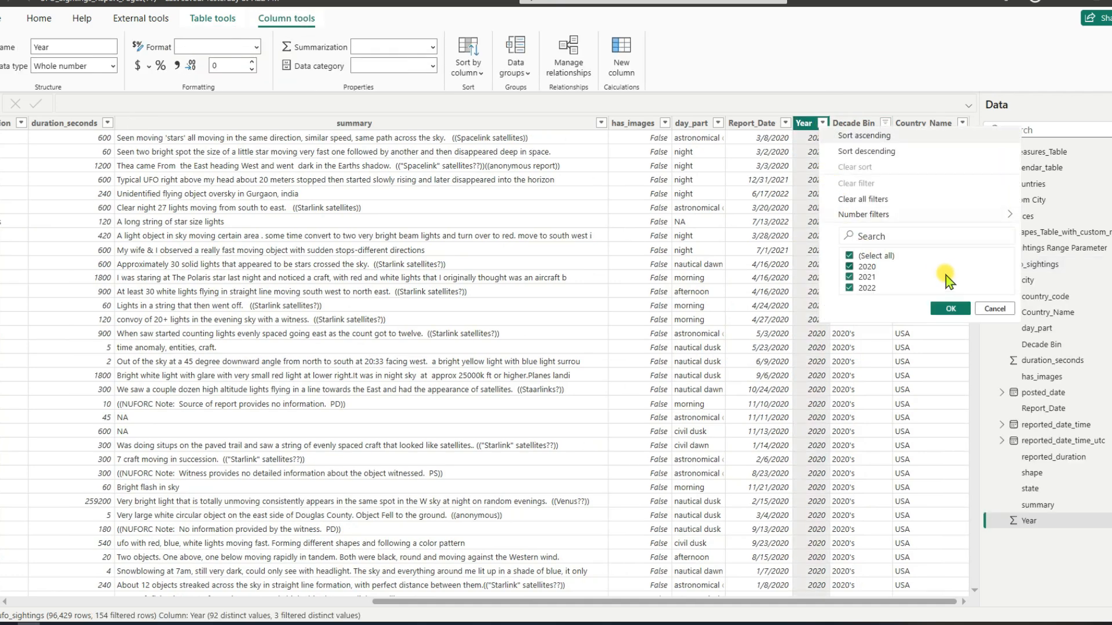
pyautogui.click(927, 199)
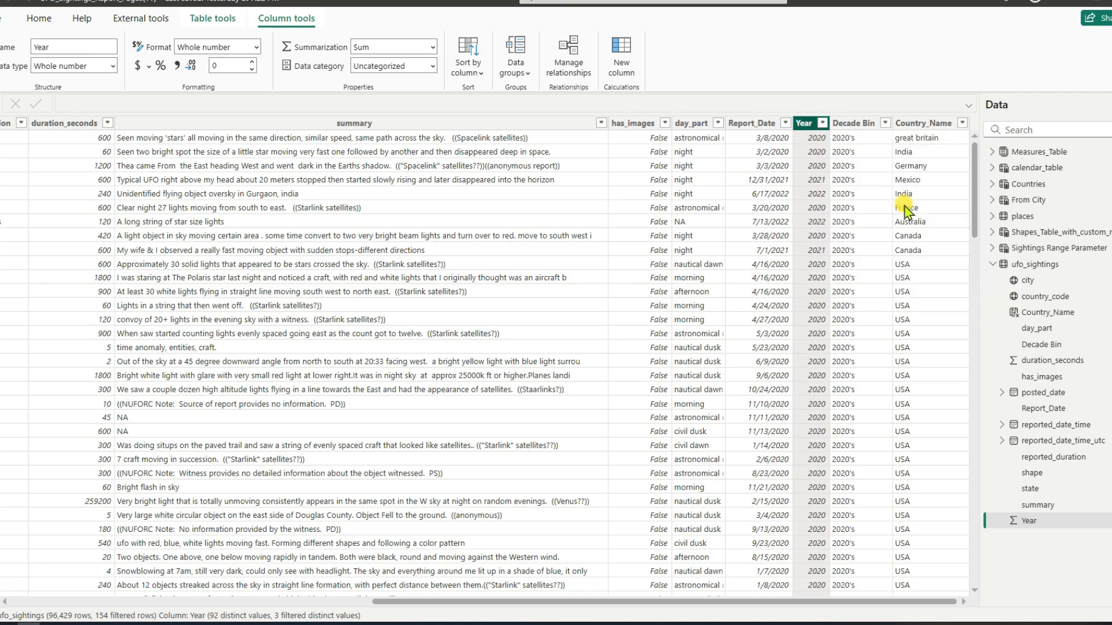
# Step: Filter the ufo_sightings table's Year column to 2018 through 2022, and clear that filter again
pyautogui.click(823, 124)
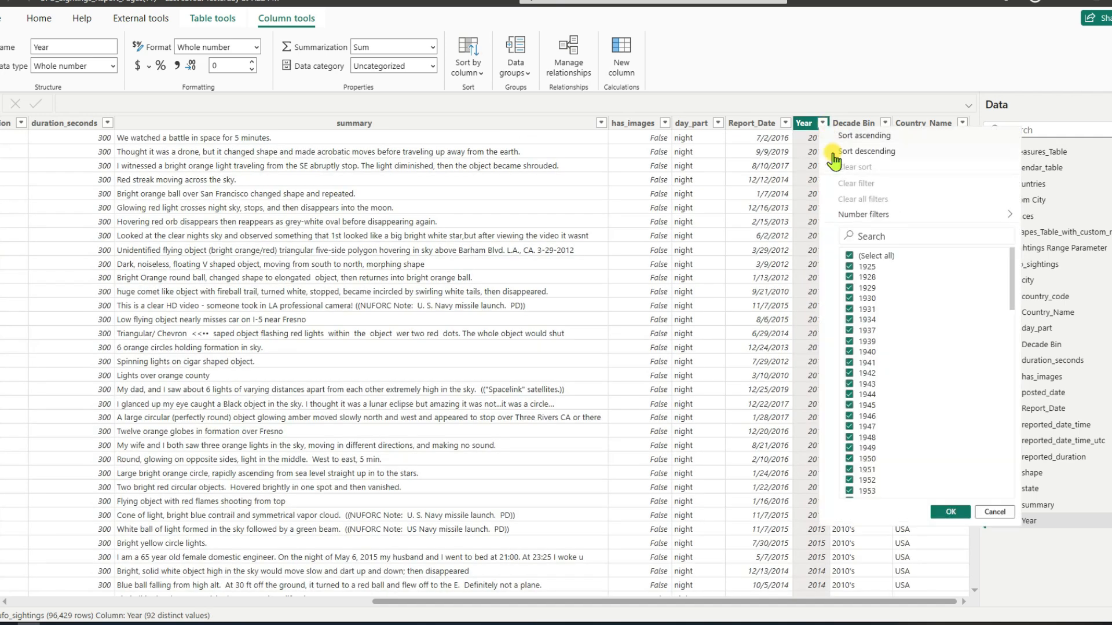
pyautogui.click(849, 256)
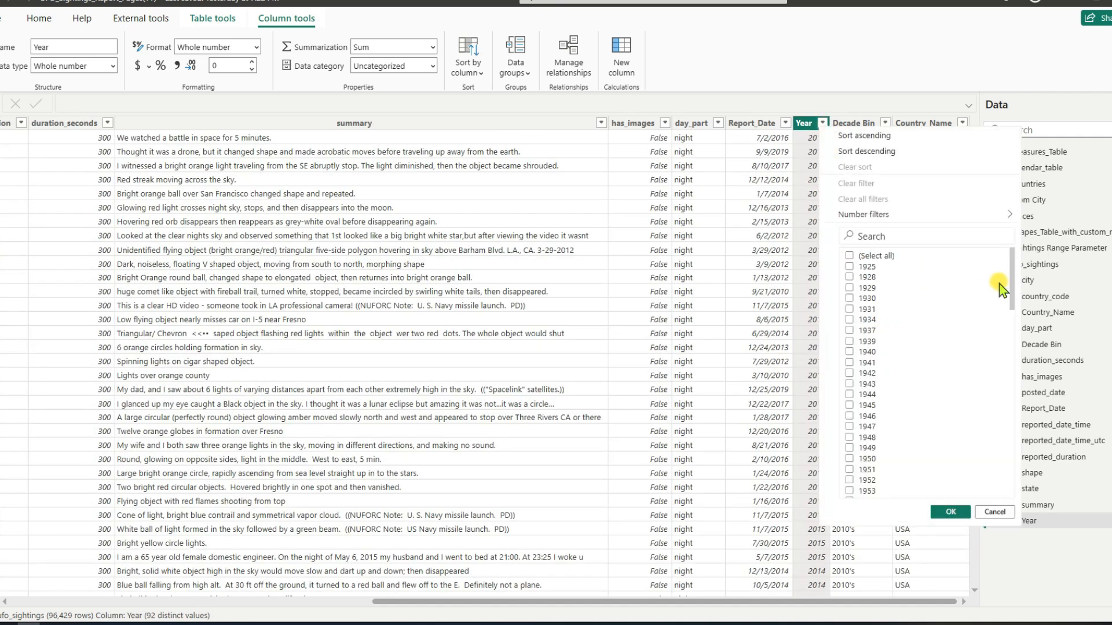
pyautogui.moveTo(1011, 284); pyautogui.dragTo(1013, 469)
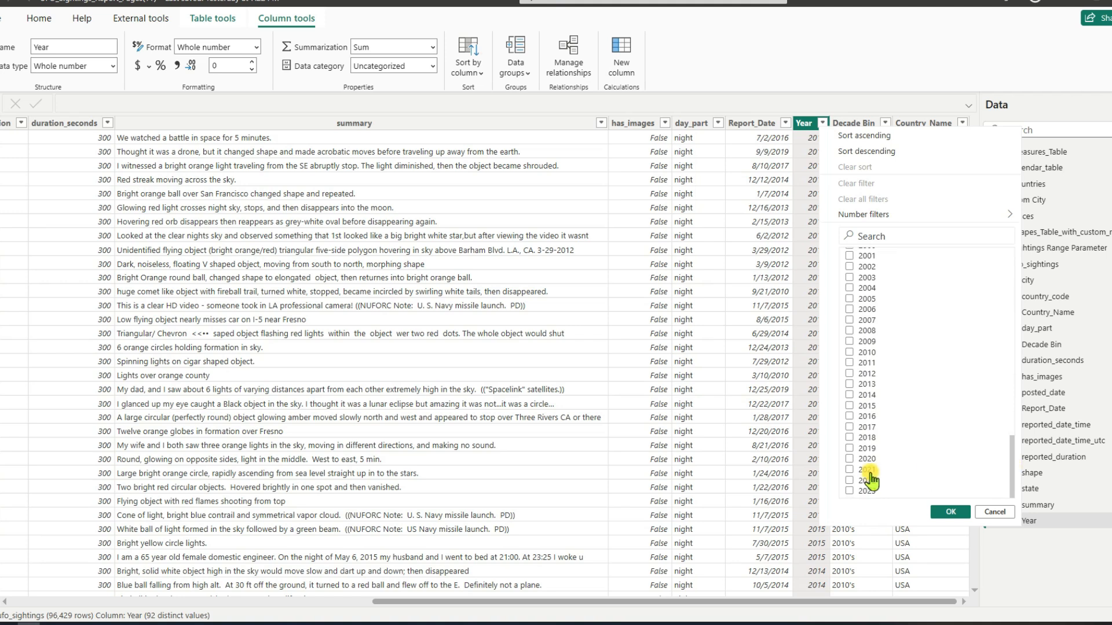
pyautogui.click(849, 470)
pyautogui.click(849, 459)
pyautogui.click(849, 449)
pyautogui.click(848, 438)
pyautogui.click(950, 512)
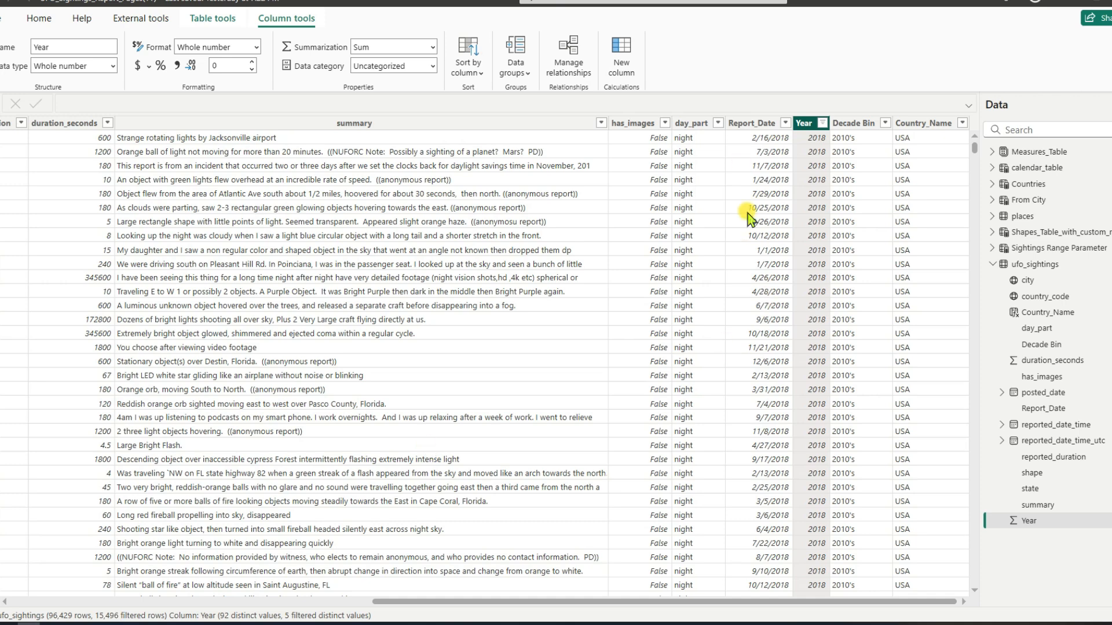
pyautogui.click(823, 123)
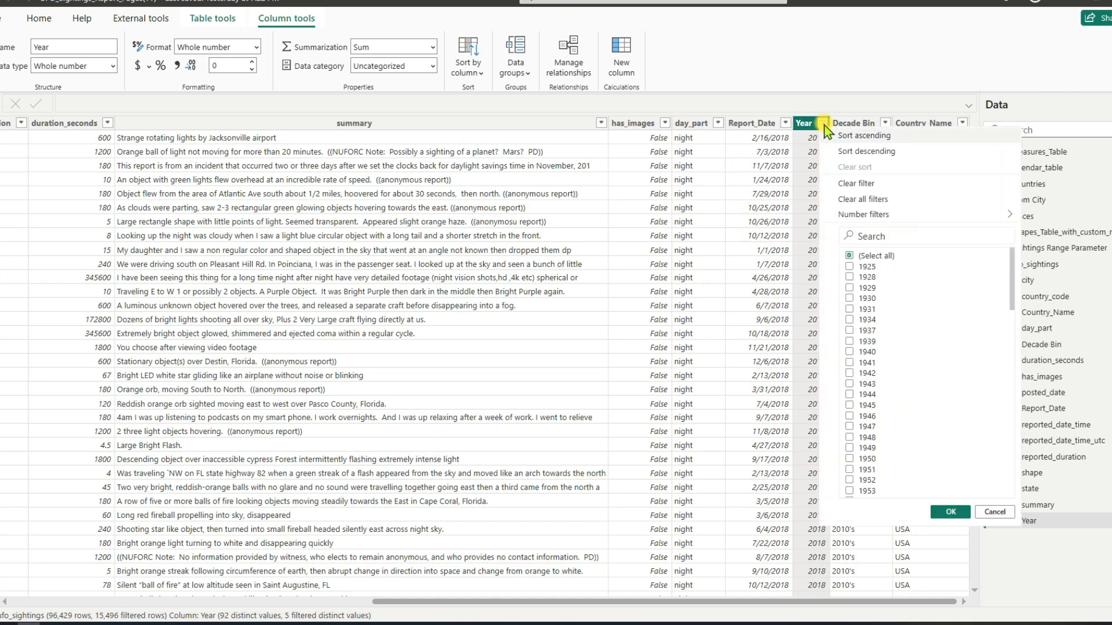
pyautogui.click(859, 200)
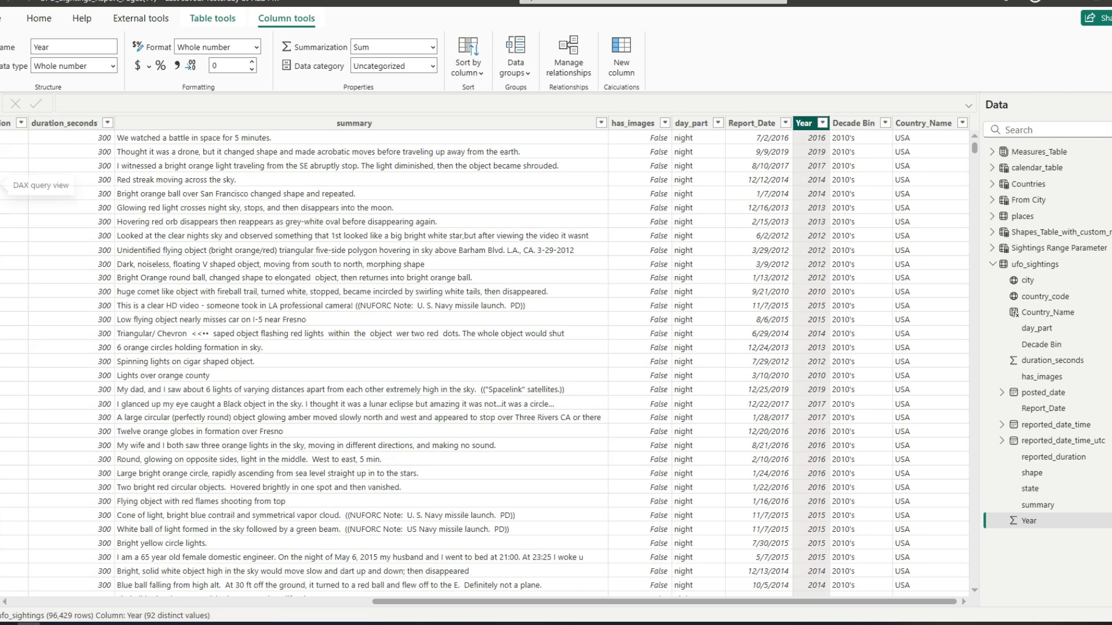
# Step: Switch to the DAX query view and replace Query 1 with a new blank query
pyautogui.click(1, 191)
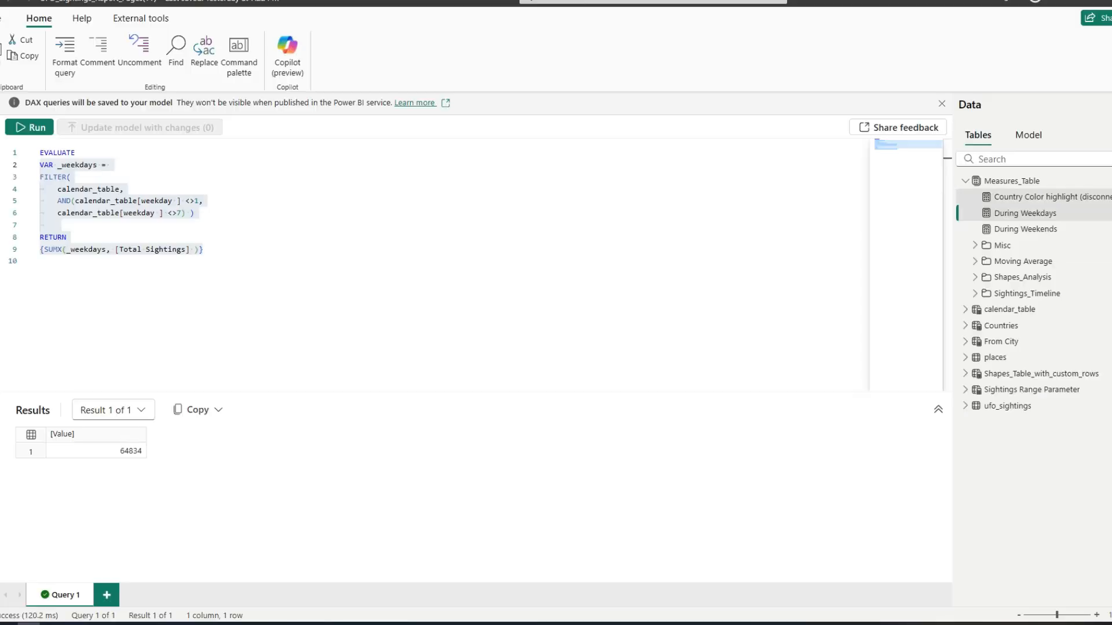
pyautogui.moveTo(206, 250); pyautogui.dragTo(40, 165)
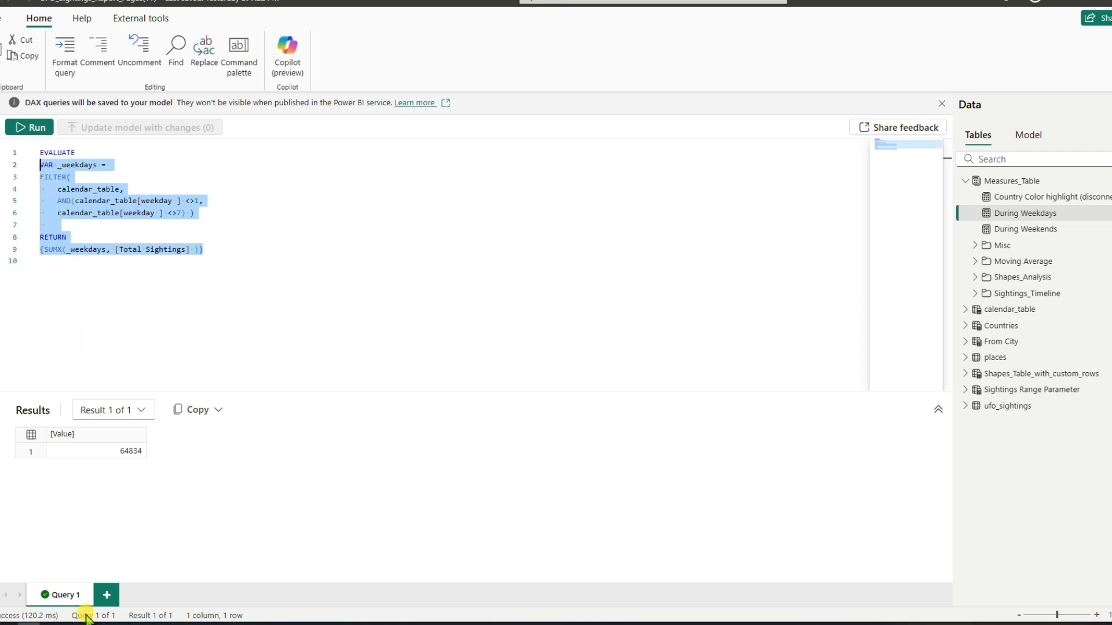
pyautogui.click(57, 596)
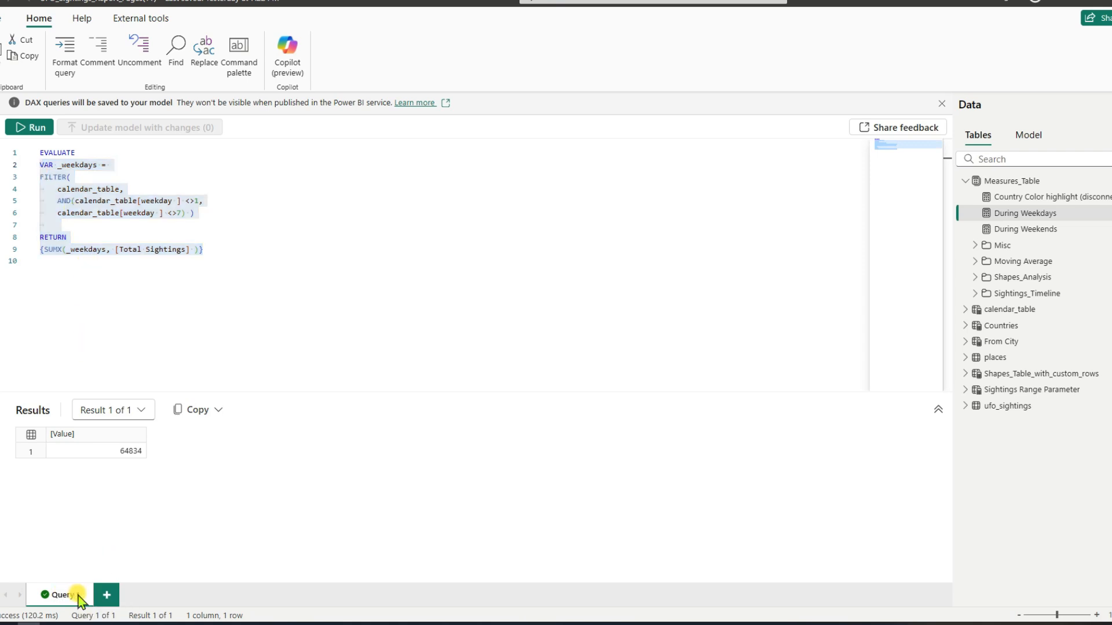
pyautogui.click(109, 596)
pyautogui.click(87, 596)
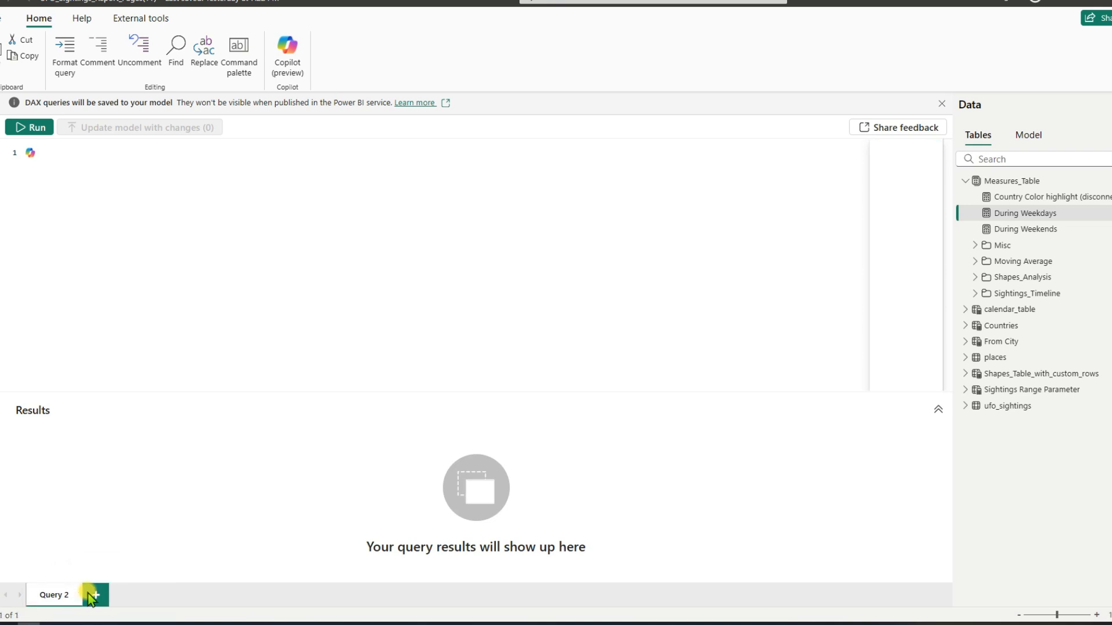
# Step: Begin the query with EVALUATE and, on the second line, the variable definition VAR _max = MAXX(ALLSELECTED(
pyautogui.click(59, 155)
pyautogui.write('EVALUATE')
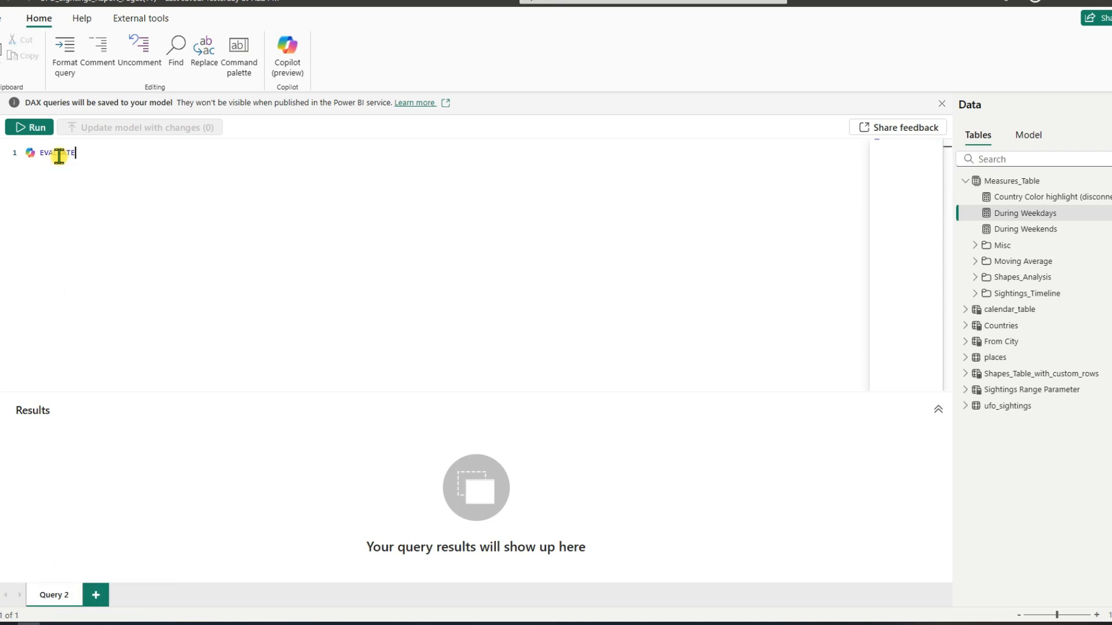
pyautogui.press('Return')
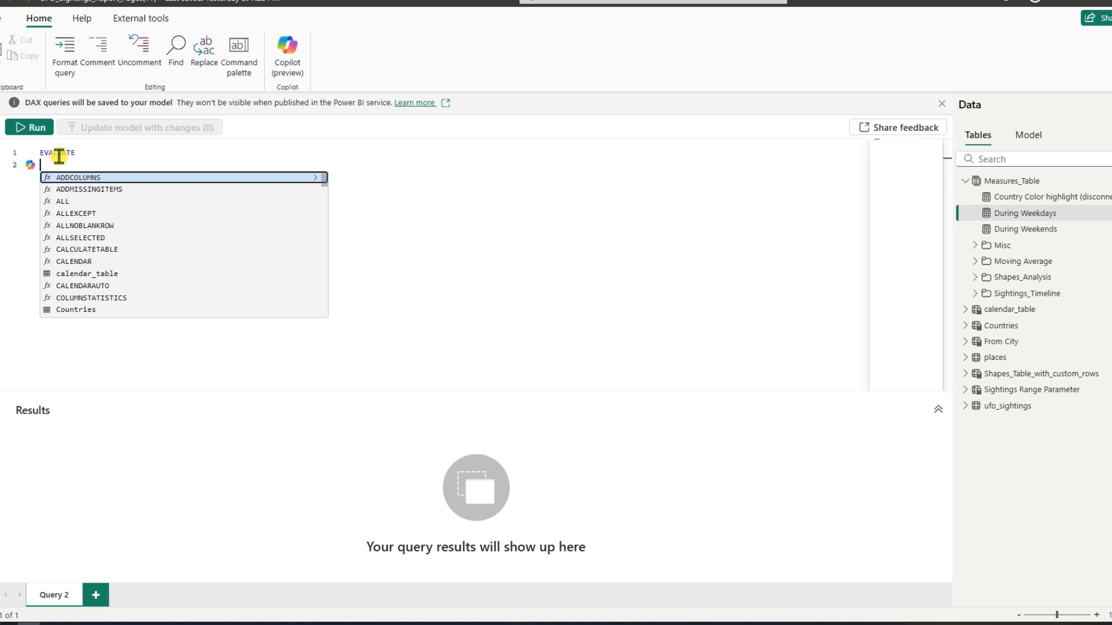
pyautogui.write('VAR _ma')
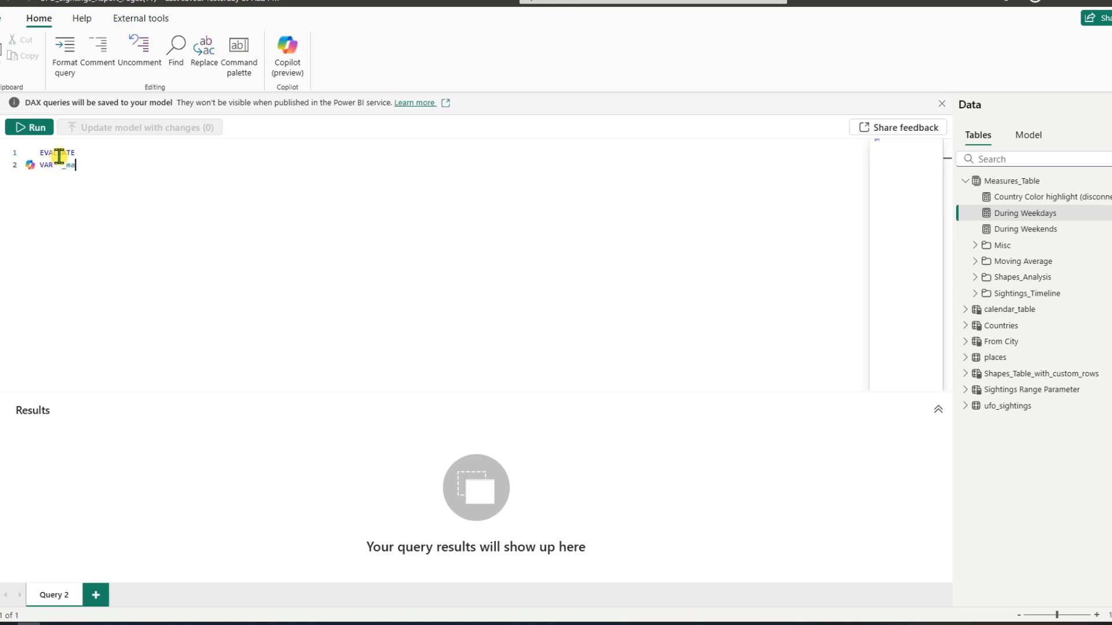
pyautogui.write('x = MAXX(')
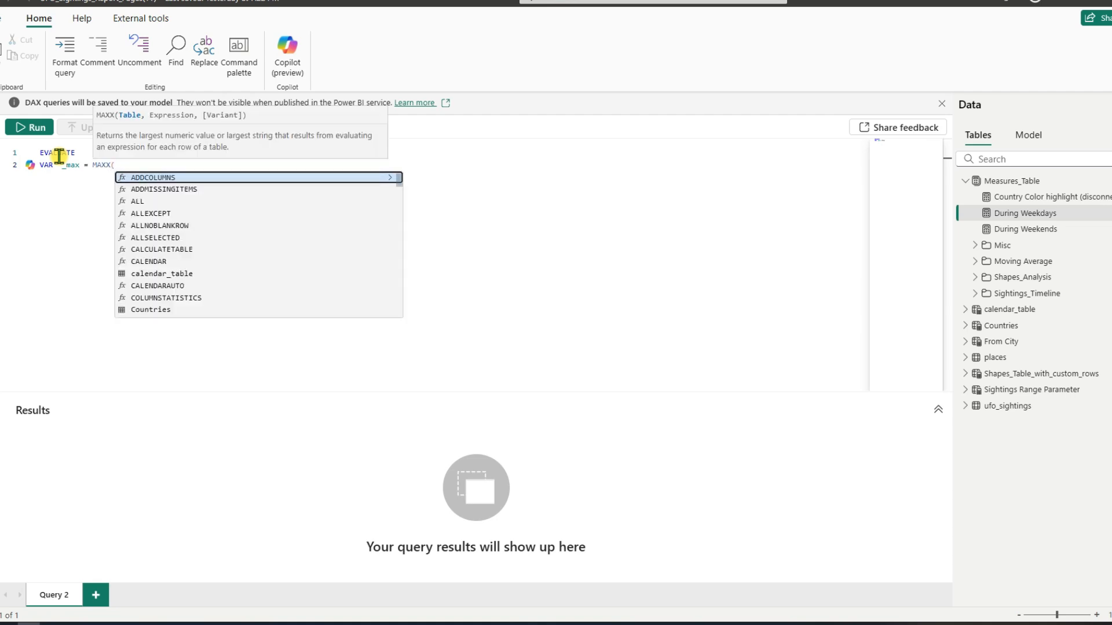
pyautogui.write('ALLSE')
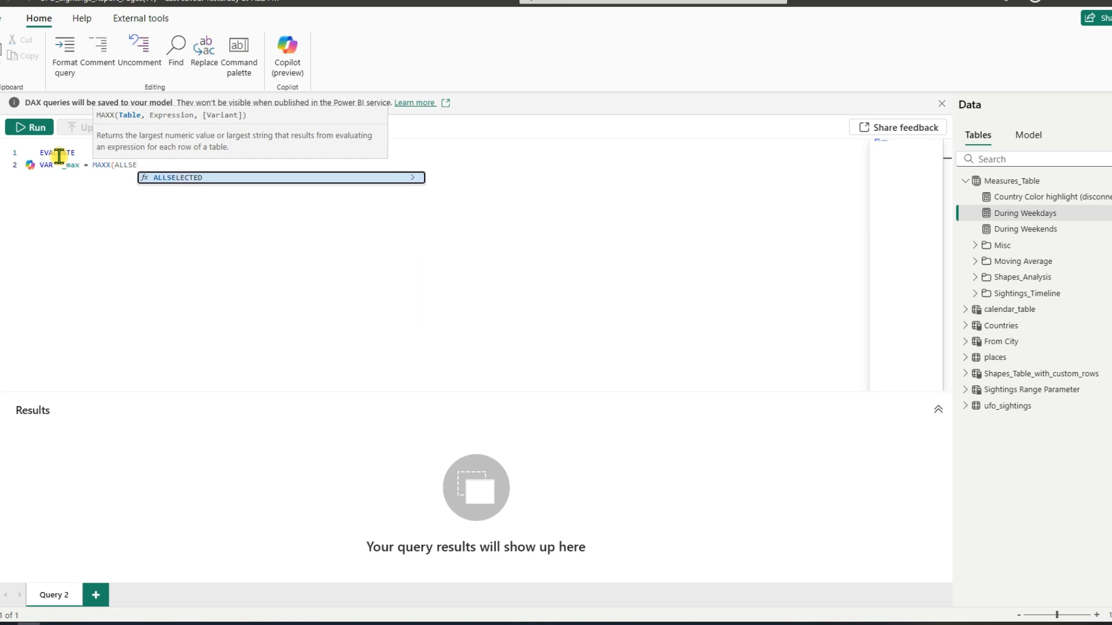
pyautogui.press('Tab')
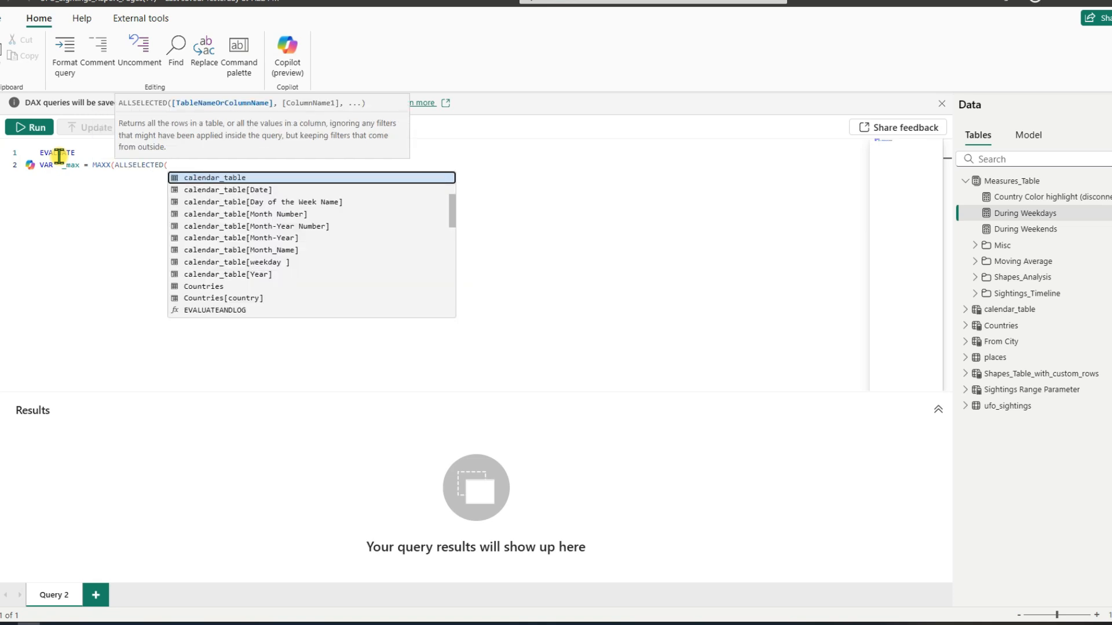
pyautogui.moveTo(454, 213); pyautogui.dragTo(441, 173)
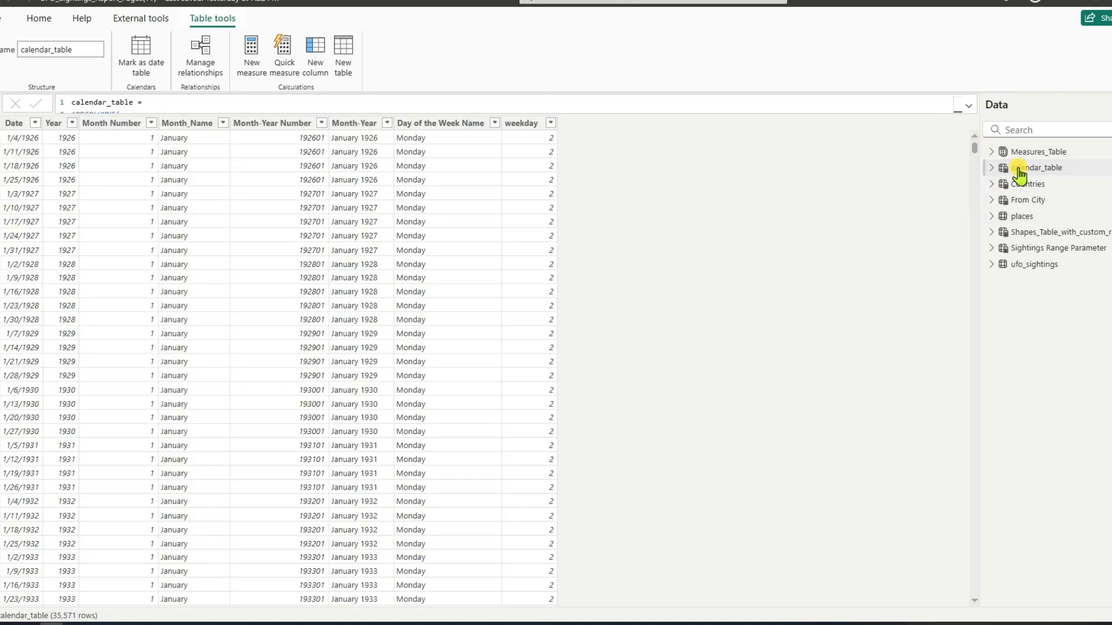
# Step: Create a calculated table with the formula Disconnected_Calendar_Table = calendar_table
pyautogui.click(342, 53)
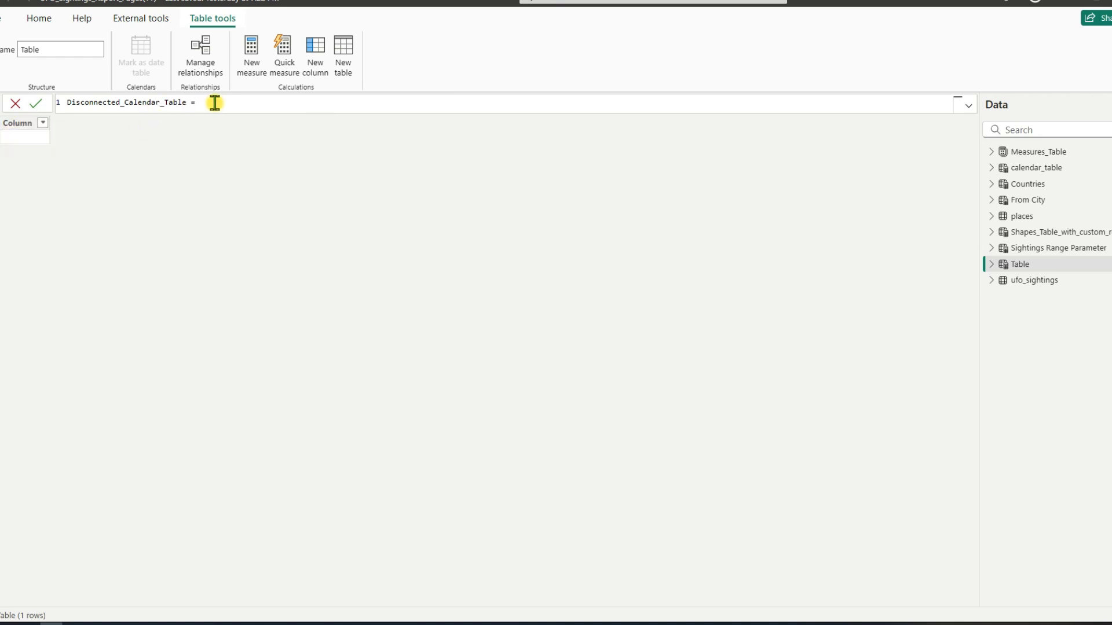
pyautogui.click(240, 97)
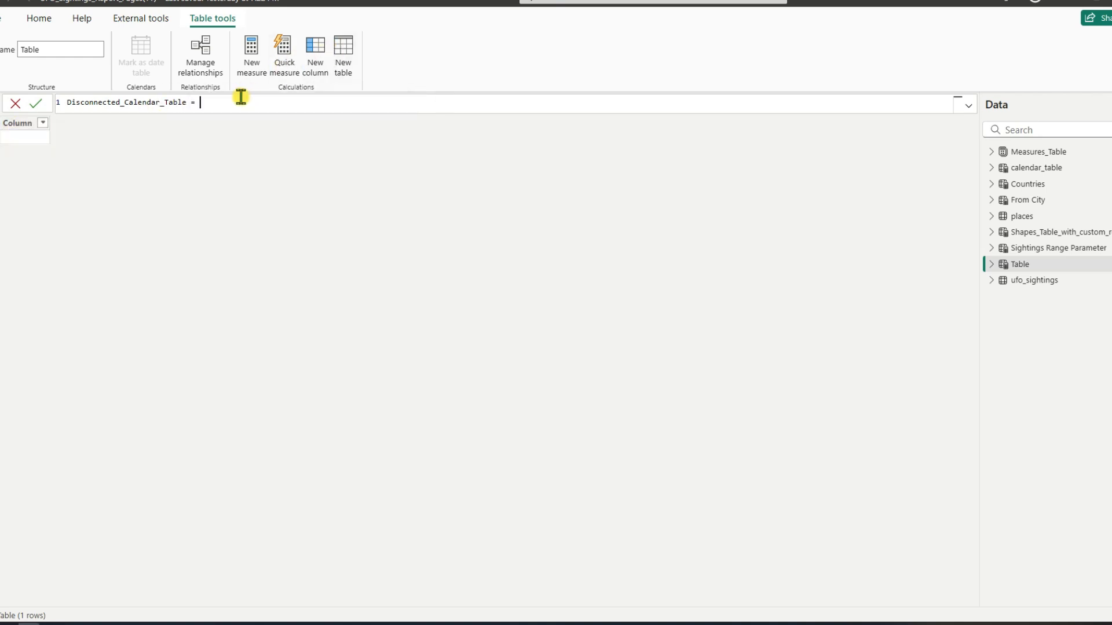
pyautogui.write('cale')
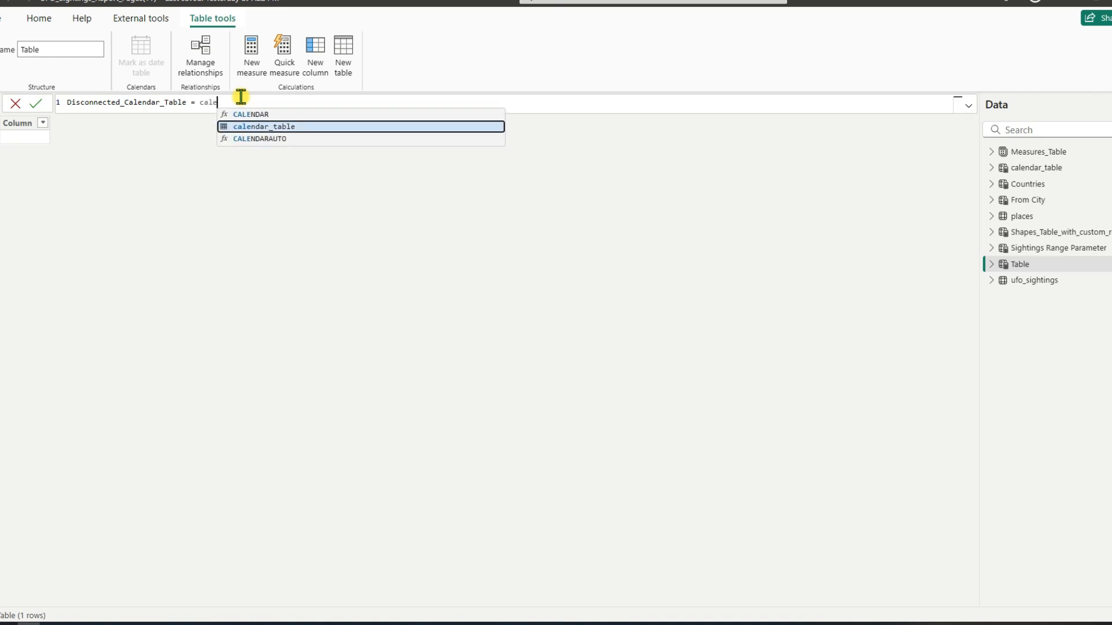
pyautogui.press('Tab')
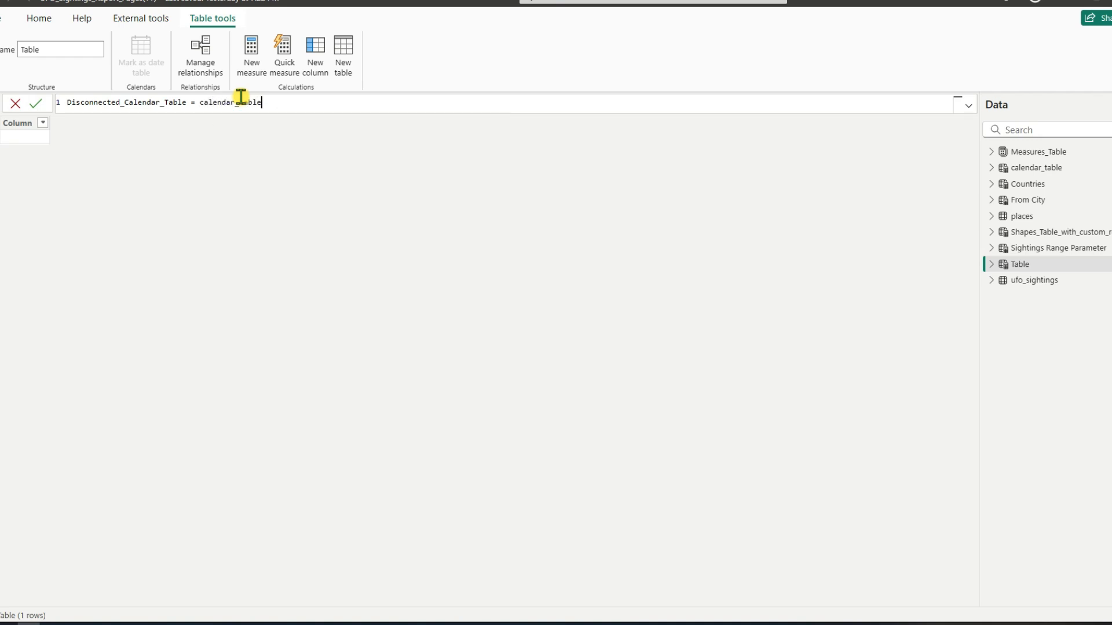
pyautogui.click(35, 104)
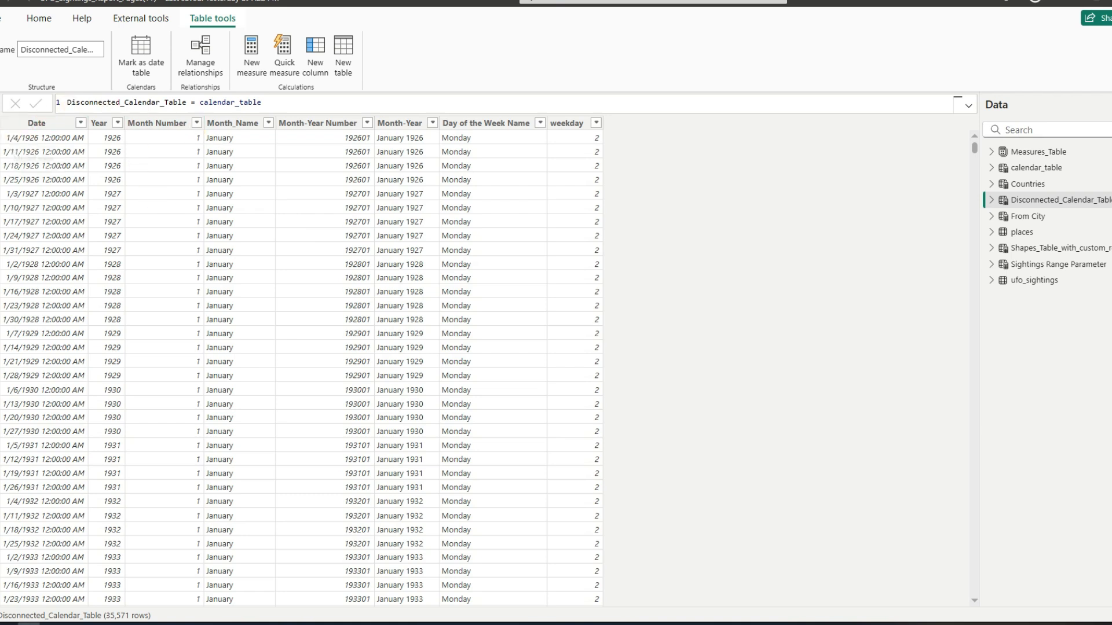
# Step: In the model diagram, place the Disconnected_Calendar_Table card beside the Sightings Range Parameter table
pyautogui.click(2, 153)
pyautogui.moveTo(569, 579); pyautogui.dragTo(633, 570)
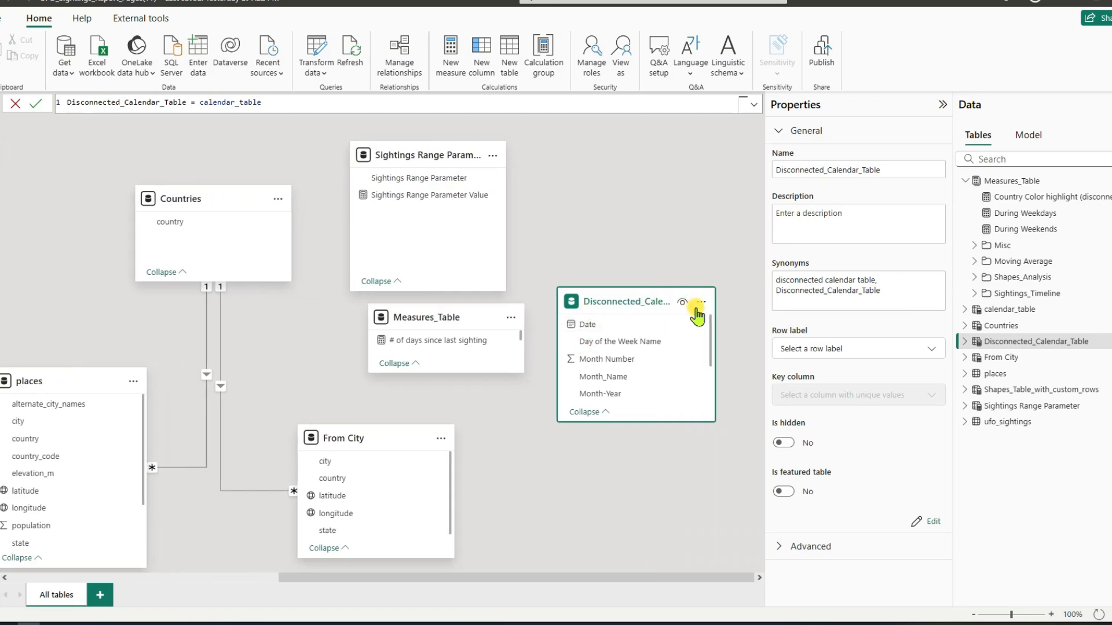
pyautogui.moveTo(697, 316); pyautogui.dragTo(716, 167)
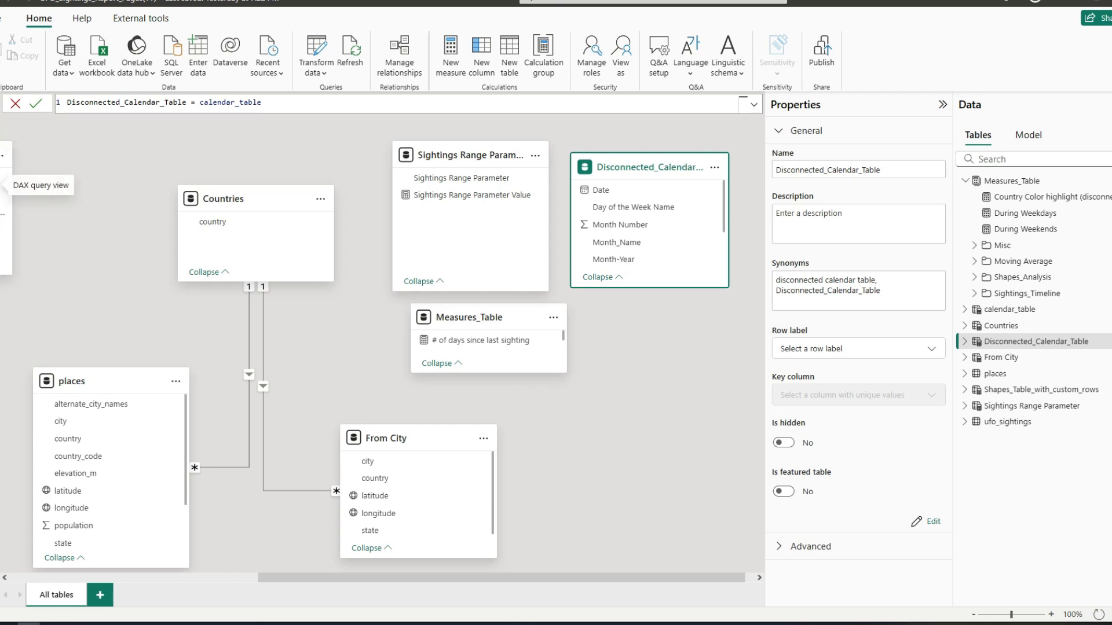
# Step: Extend the _max expression in the DAX query with Disconnected_Calendar_Table and Disconnected_Calendar_Table[Year] after ALLSELECTED(
pyautogui.click(4, 189)
pyautogui.click(216, 166)
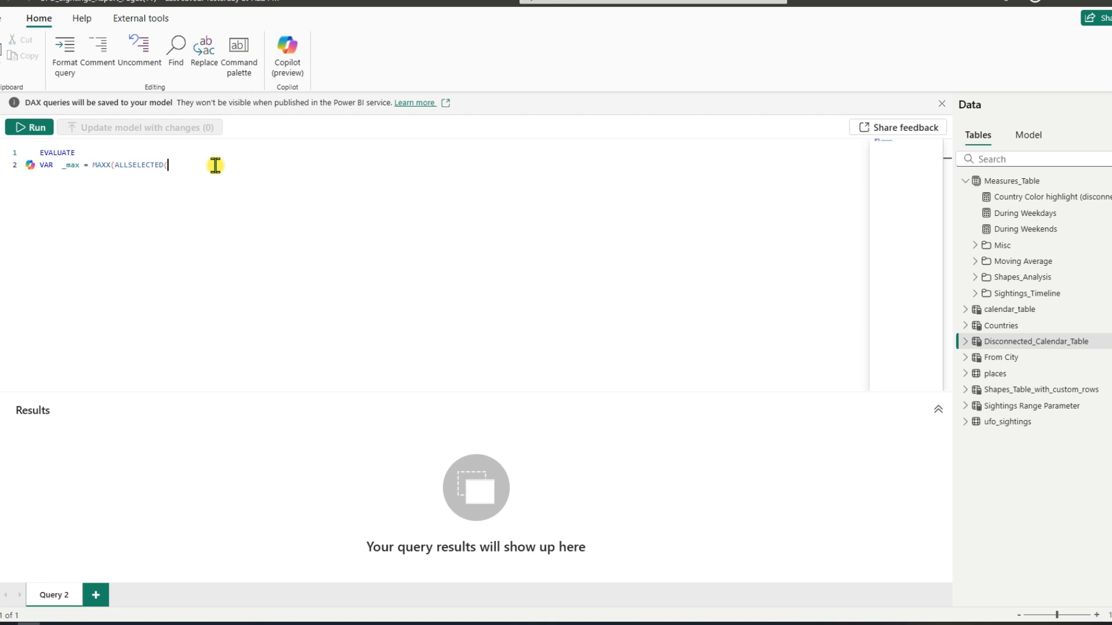
pyautogui.write('dis')
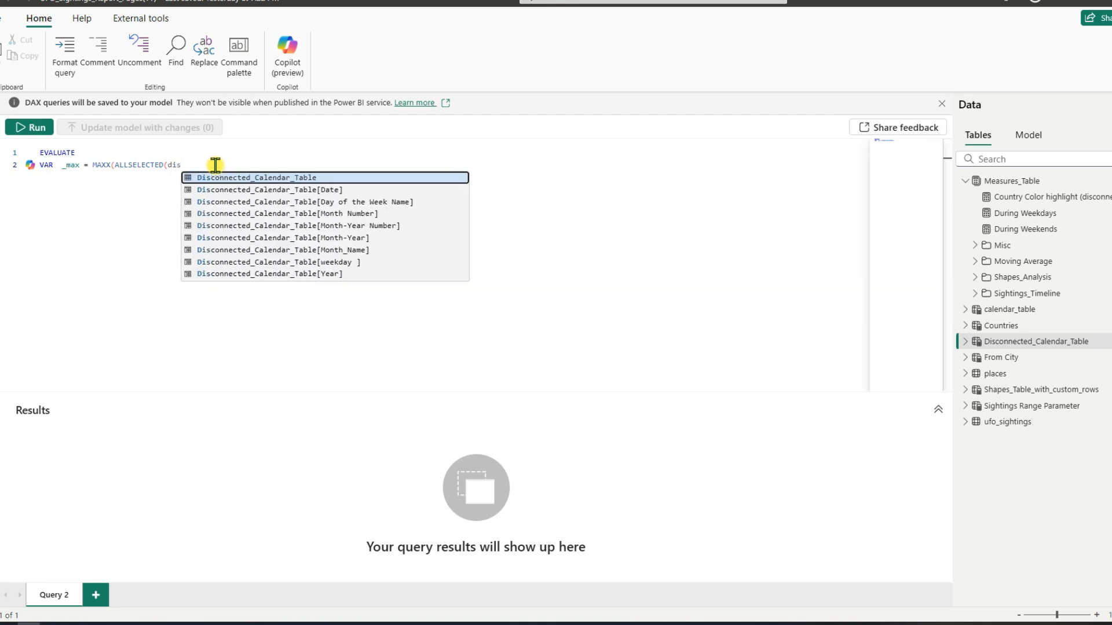
pyautogui.press('Tab')
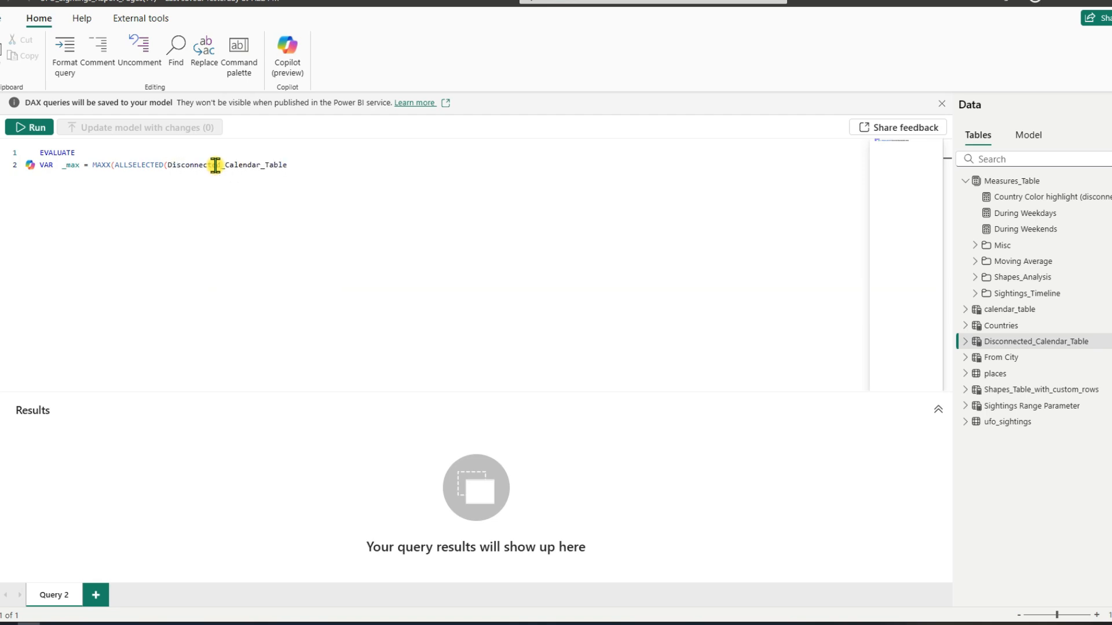
pyautogui.write(',dis')
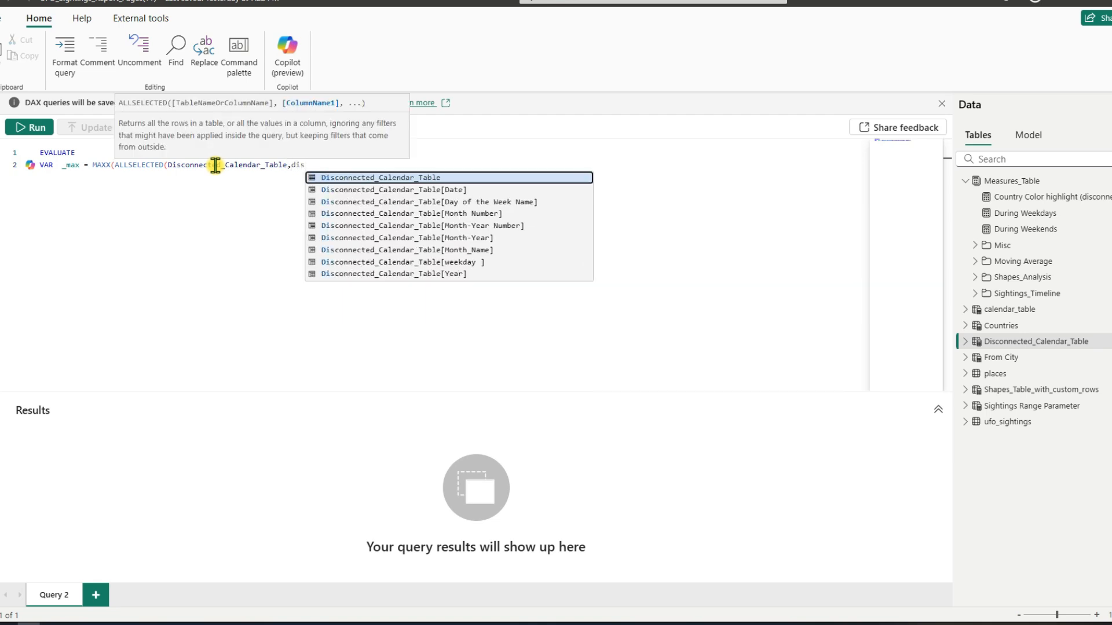
pyautogui.press('Down')
pyautogui.press('Down')
pyautogui.press('Down')
pyautogui.press('Down')
pyautogui.press('Down')
pyautogui.press('Down')
pyautogui.press('Down')
pyautogui.press('Down')
pyautogui.press('Tab')
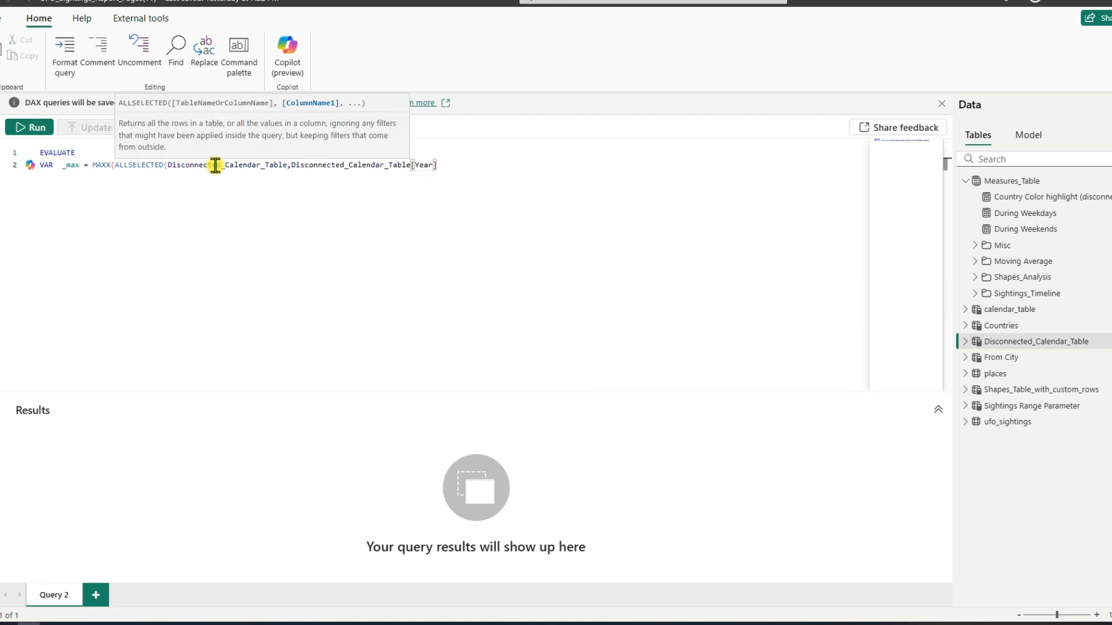
# Step: Close the ALLSELECTED and MAXX functions at the end of the _max expression and leave blank lines beneath it
pyautogui.write(')')
pyautogui.press('Return')
pyautogui.press('Return')
pyautogui.write('R')
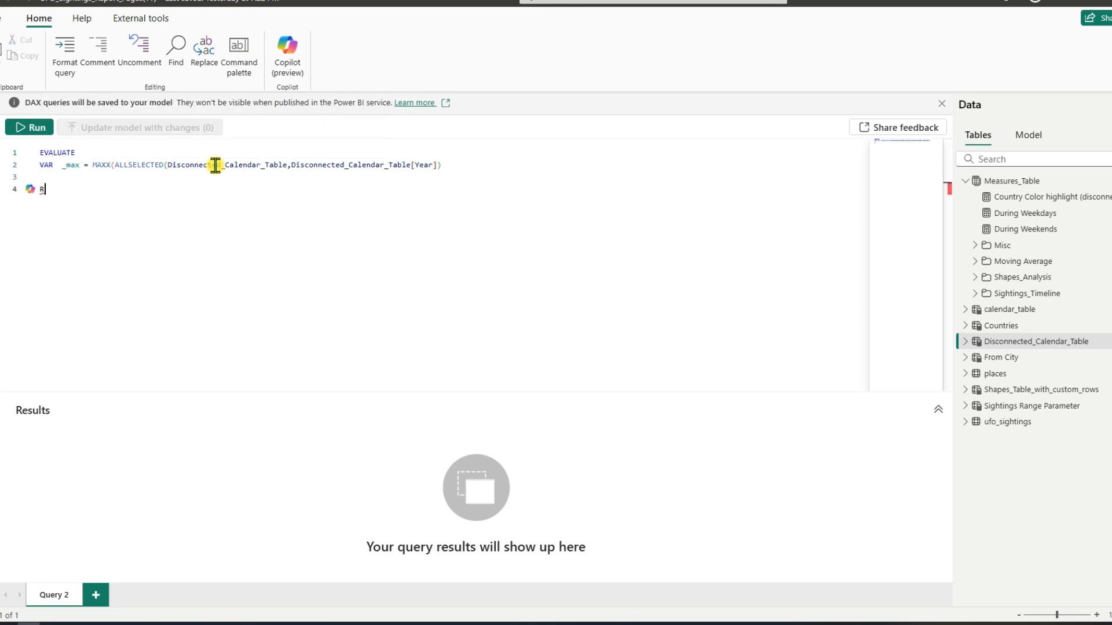
pyautogui.press('BackSpace')
pyautogui.press('BackSpace')
pyautogui.click(442, 167)
pyautogui.write(')')
pyautogui.press('Return')
pyautogui.press('Return')
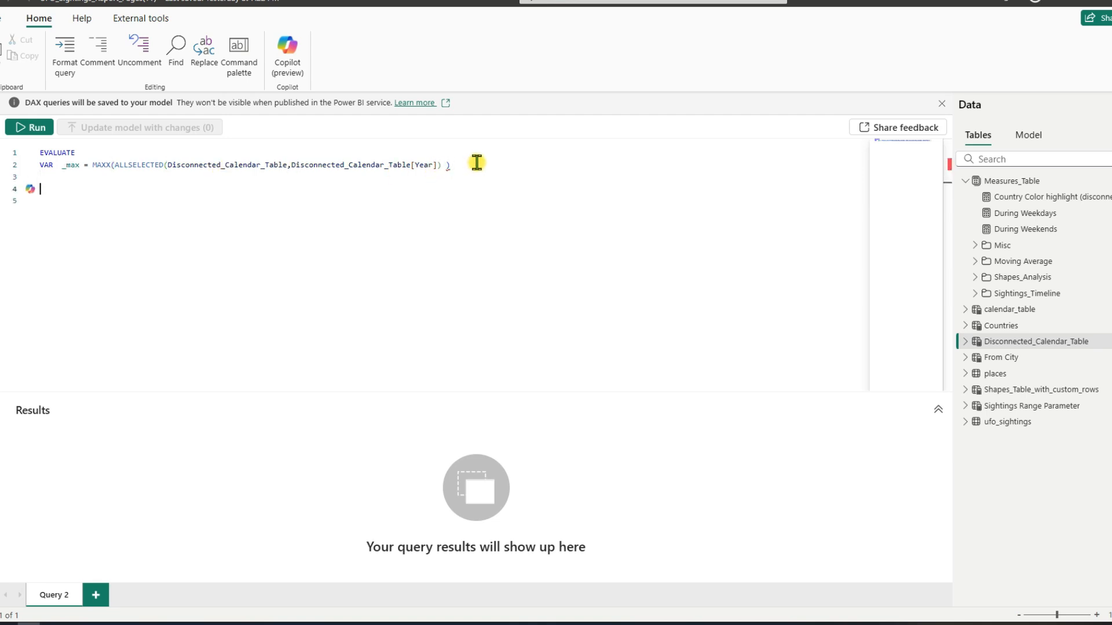
# Step: Correct the definition to MAXX(ALLSELECTED(Disconnected_Calendar_Table),Disconnected_Calendar_Table[Year]) and run the query with RETURN {_max}
pyautogui.click(459, 163)
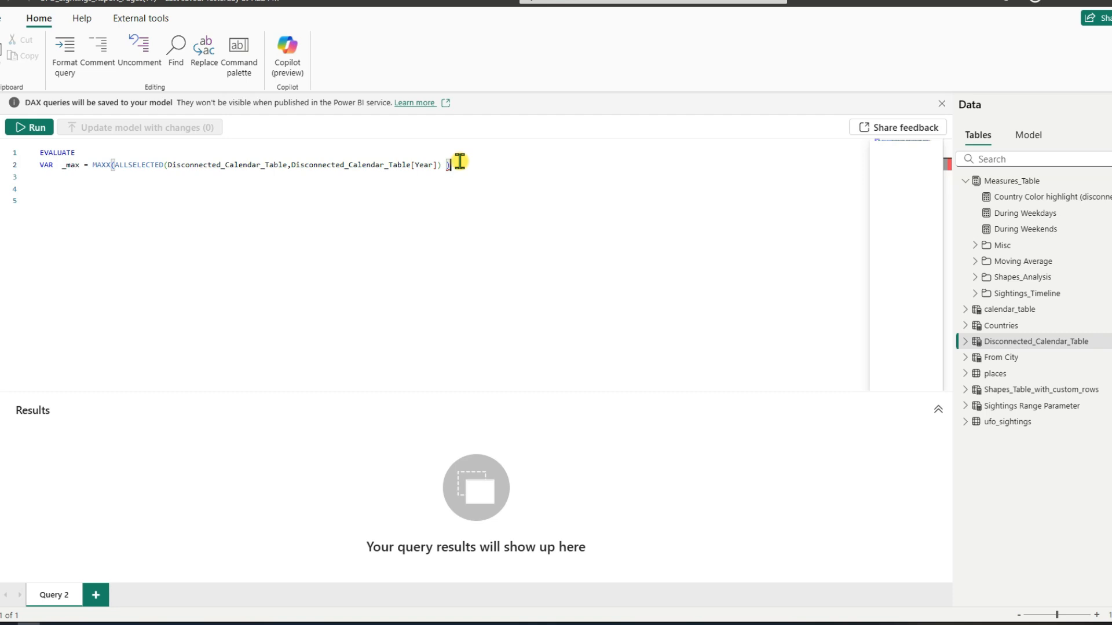
pyautogui.press('BackSpace')
pyautogui.press('BackSpace')
pyautogui.press('BackSpace')
pyautogui.write(')')
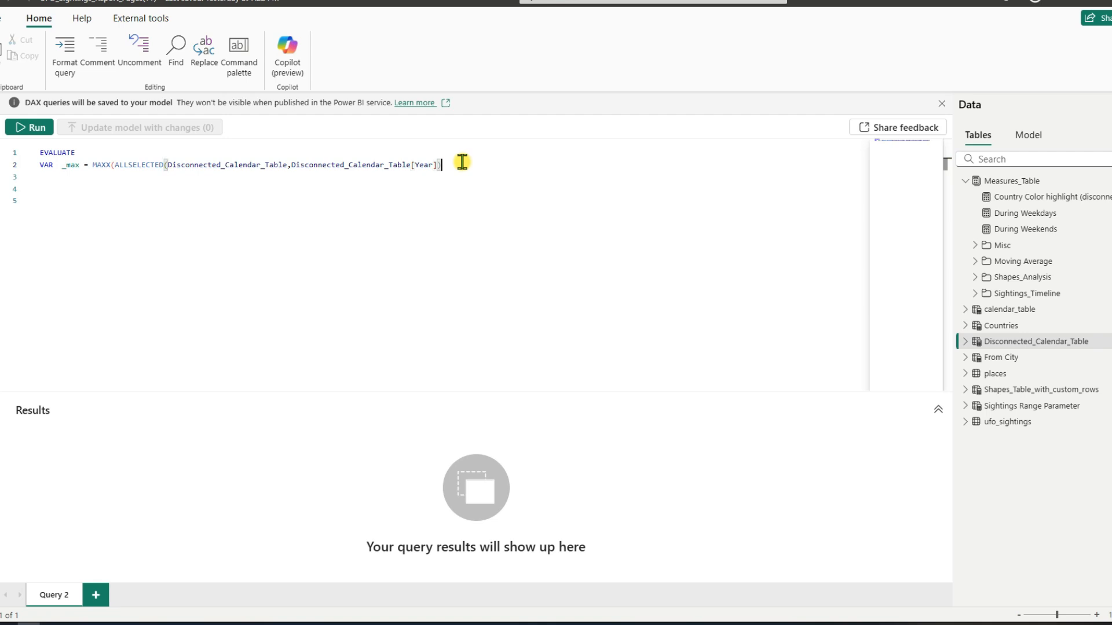
pyautogui.write(' )')
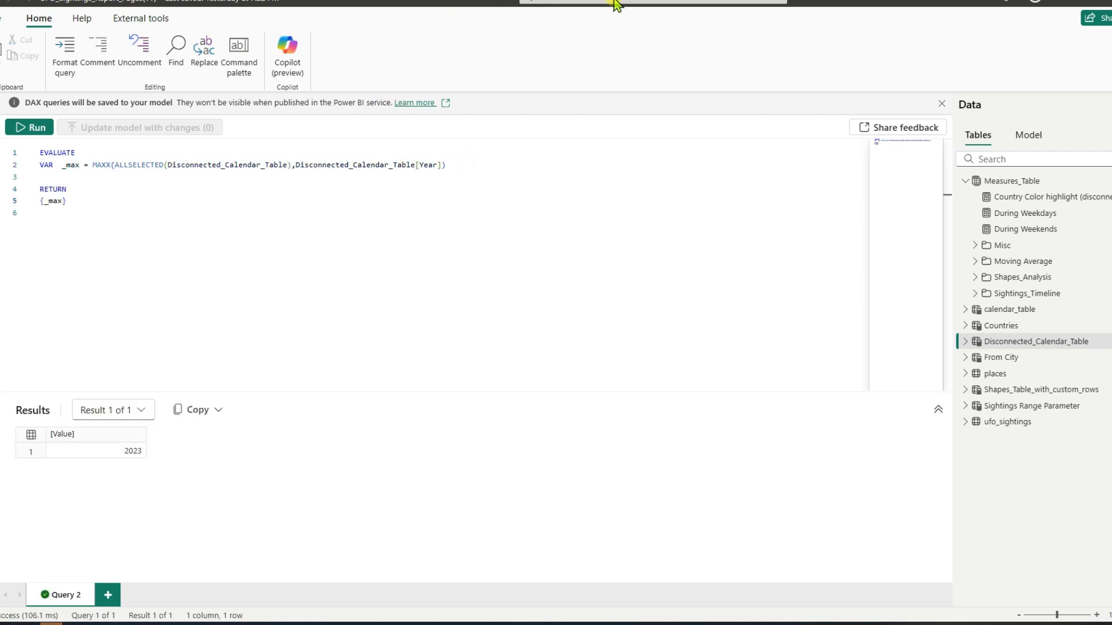
pyautogui.moveTo(87, 165); pyautogui.dragTo(454, 166)
pyautogui.moveTo(67, 204); pyautogui.dragTo(35, 203)
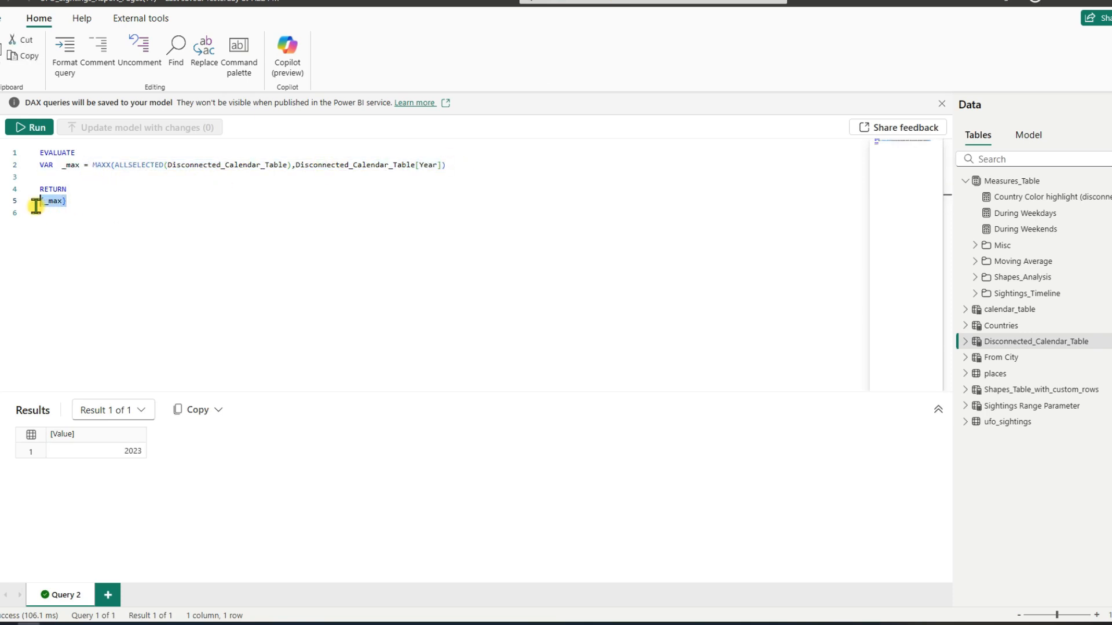
pyautogui.click(102, 191)
# Step: Add the variable definition VAR _min = _max - 5 on the line above RETURN
pyautogui.click(63, 173)
pyautogui.write('VAR ')
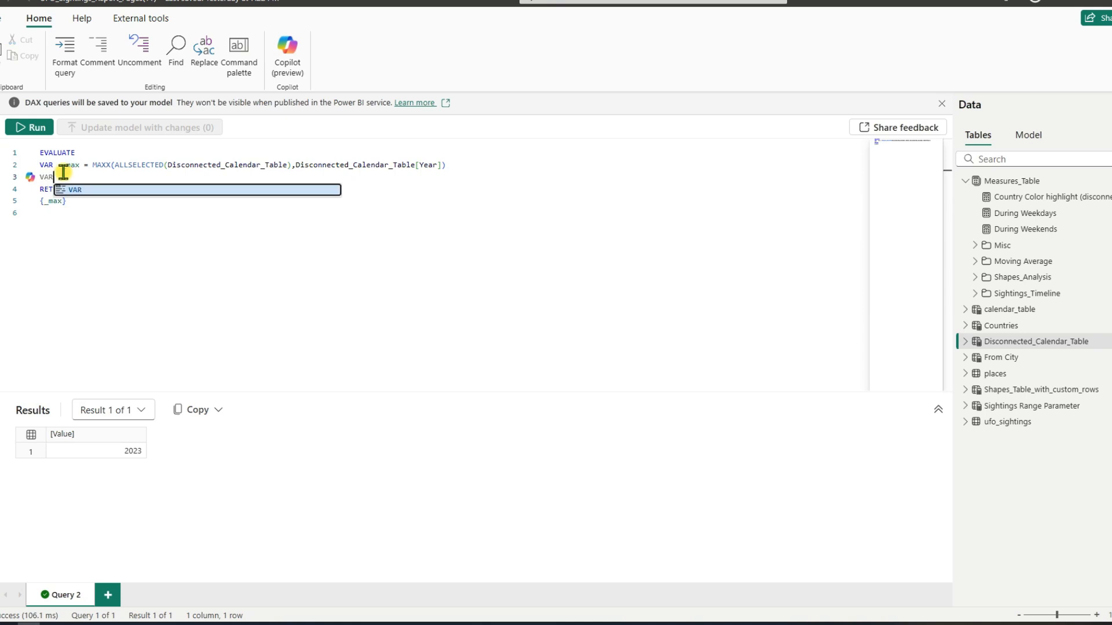
pyautogui.write('_min =')
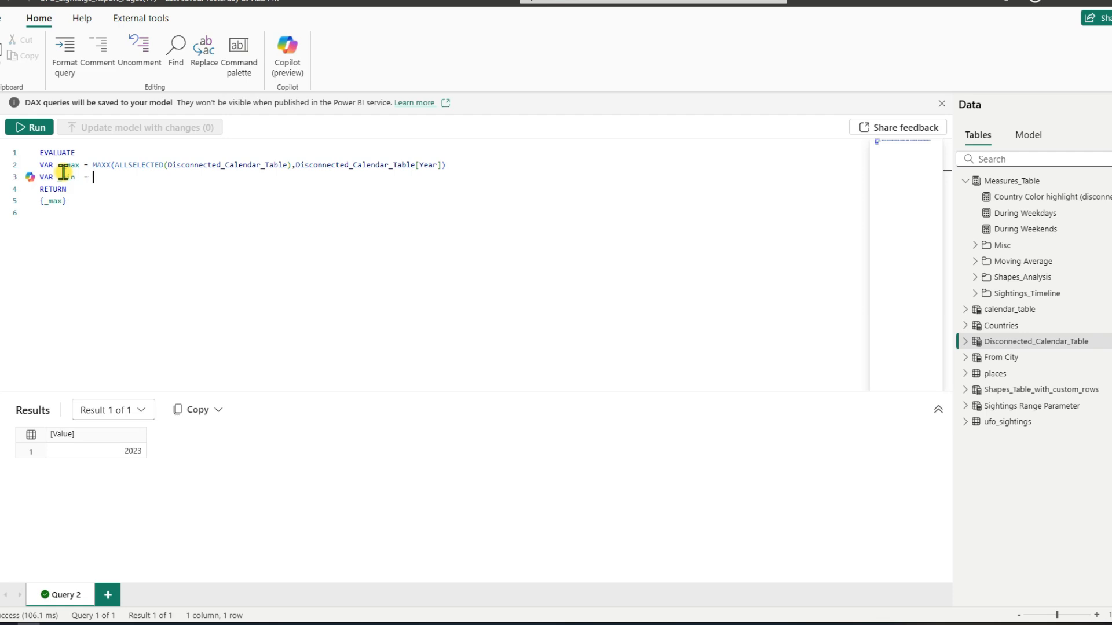
pyautogui.write(' _m')
pyautogui.press('Tab')
pyautogui.write('- 5')
# Step: Replace the returned variable with {_min} and run the query
pyautogui.moveTo(44, 200); pyautogui.dragTo(61, 199)
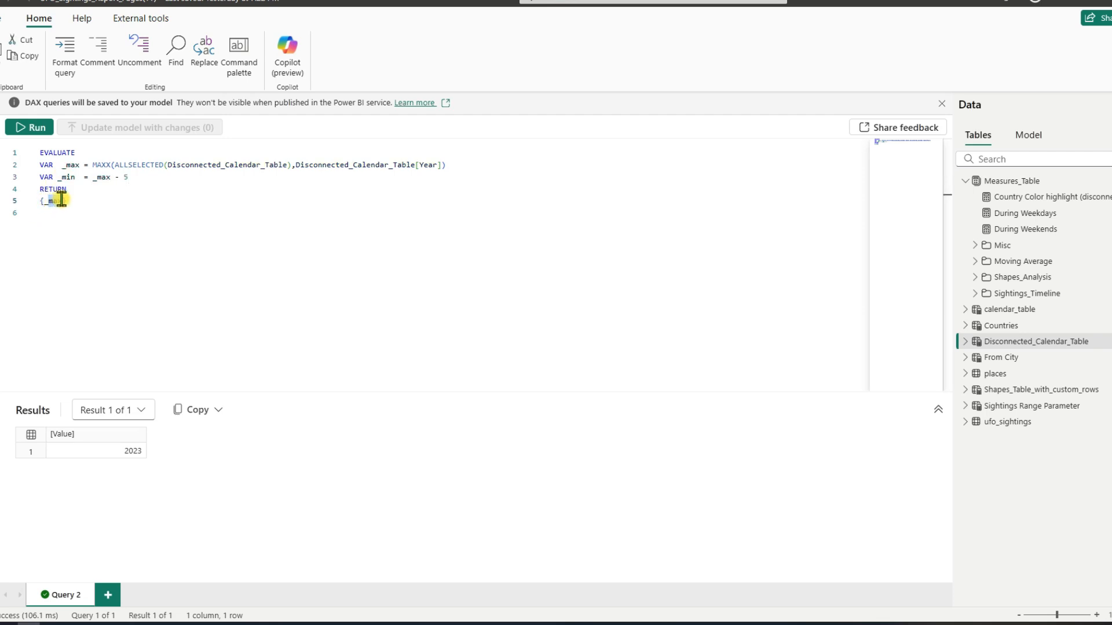
pyautogui.write('_min')
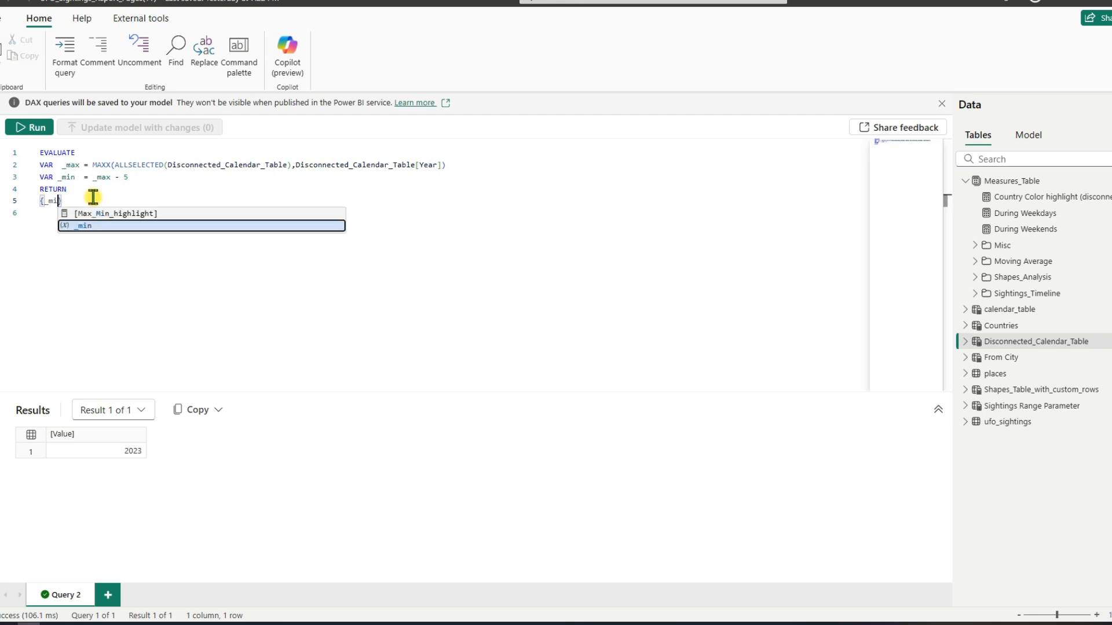
pyautogui.click(88, 226)
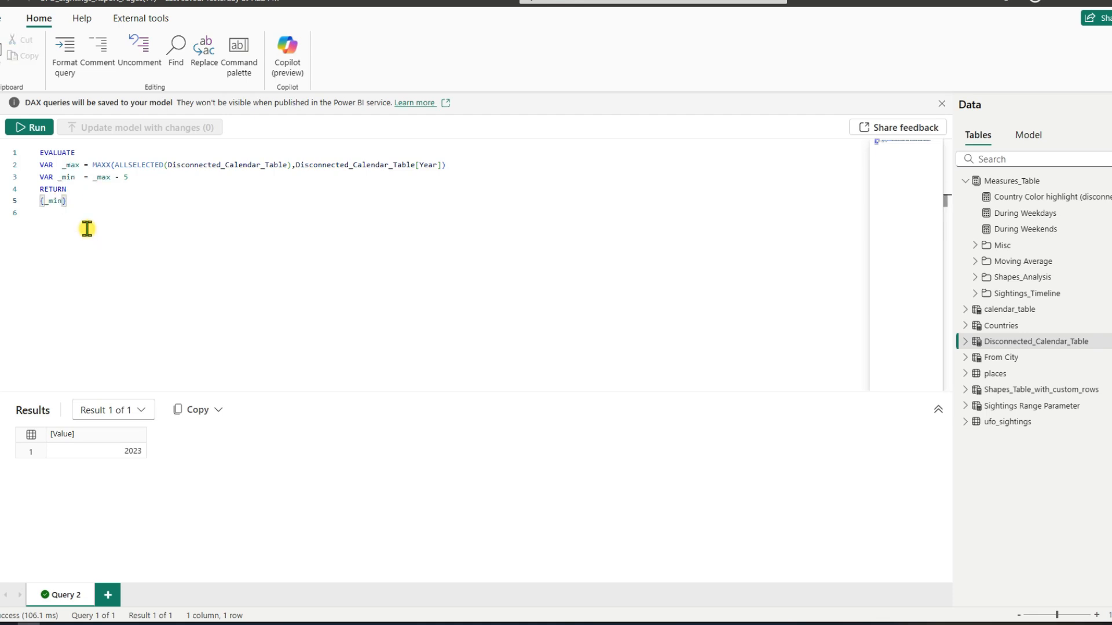
pyautogui.click(26, 128)
# Step: Declare a third variable, VAR _sightings_in_this_period =, below the _min definition and above RETURN
pyautogui.click(154, 172)
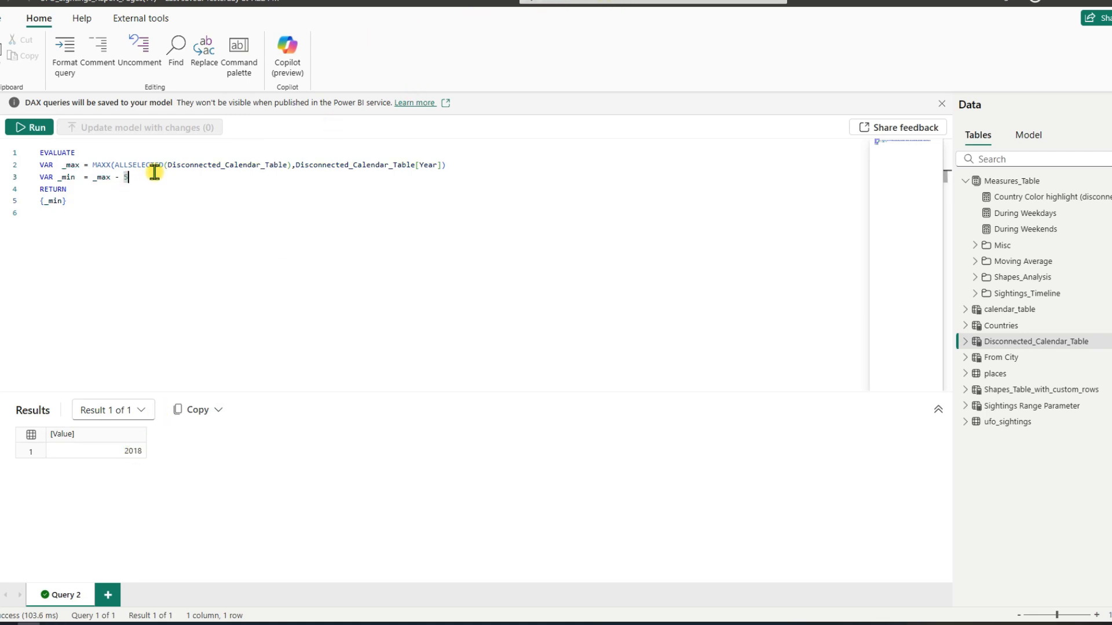
pyautogui.press('Return')
pyautogui.press('Return')
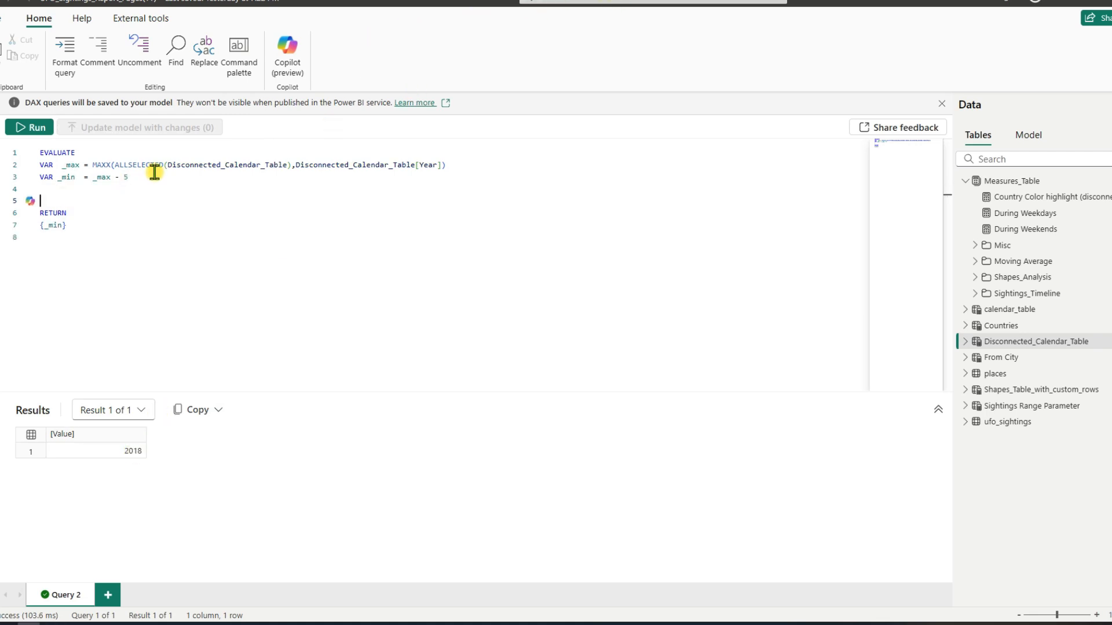
pyautogui.press('Up')
pyautogui.write('V')
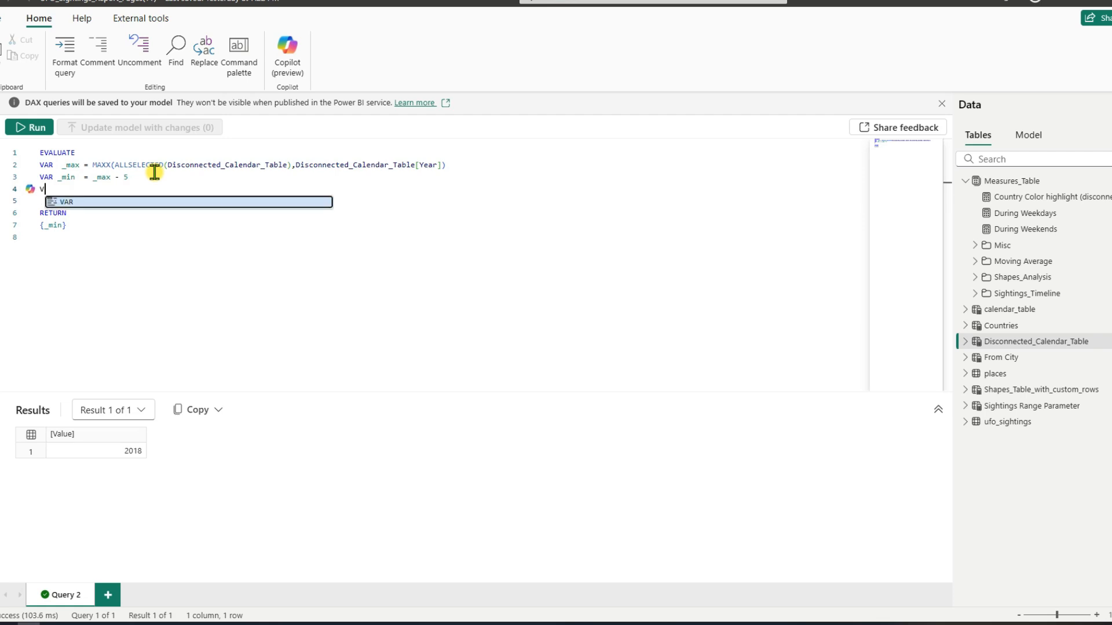
pyautogui.write('AR   _sightings_in_thi_period')
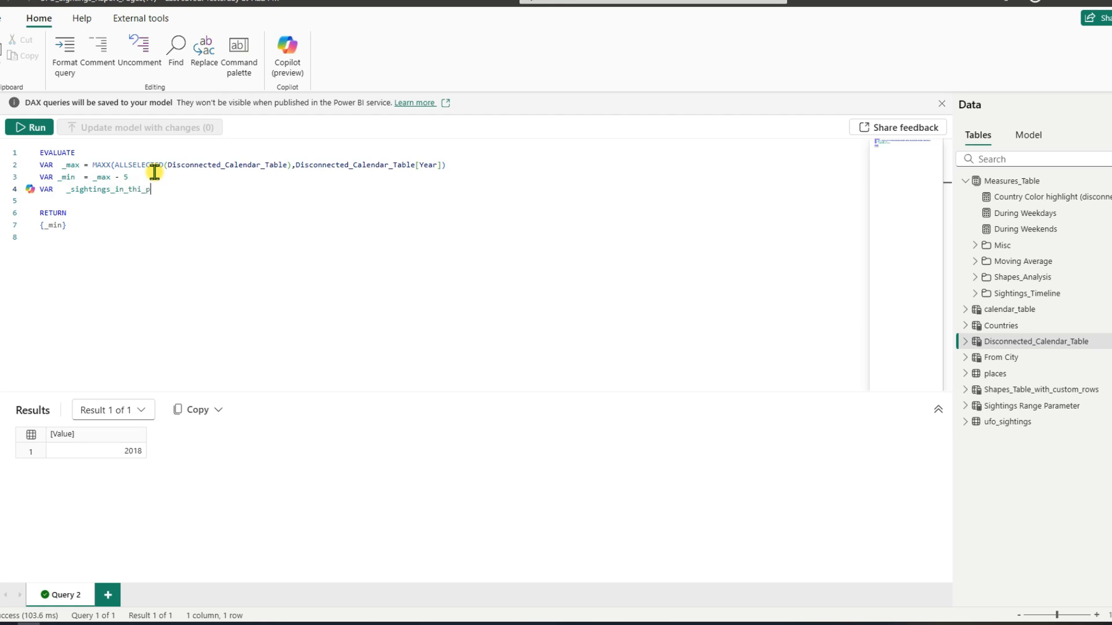
pyautogui.press('BackSpace')
pyautogui.press('BackSpace')
pyautogui.press('BackSpace')
pyautogui.press('BackSpace')
pyautogui.press('BackSpace')
pyautogui.press('BackSpace')
pyautogui.press('BackSpace')
pyautogui.write('s_period =')
pyautogui.press('Return')
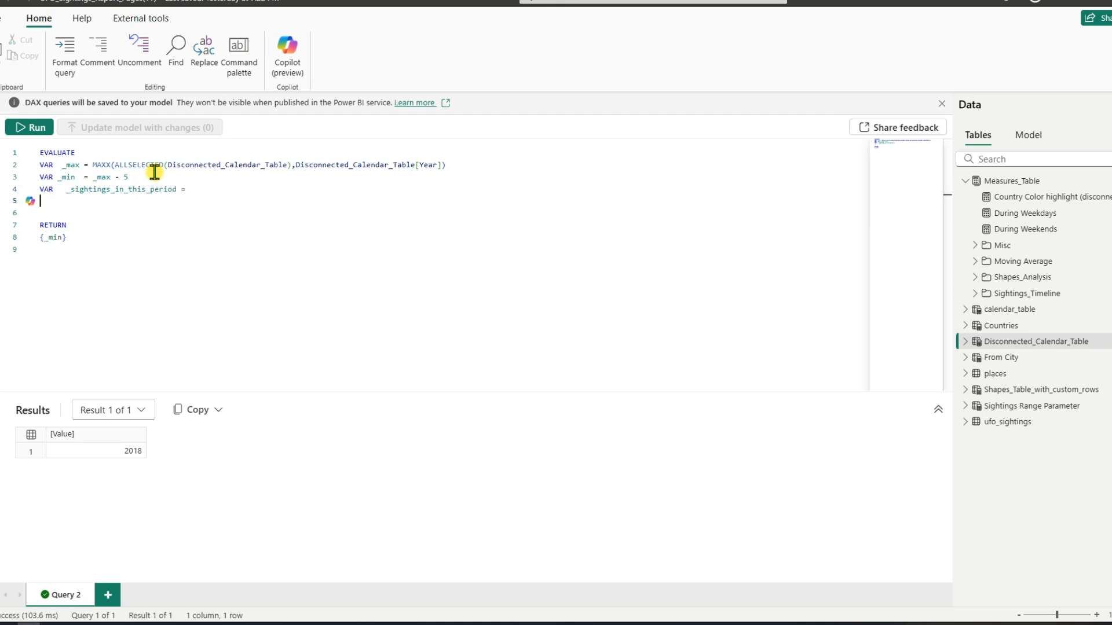
# Step: Begin the _sightings_in_this_period expression with CALCULATE( and [Total Sightings], as its first argument
pyautogui.write('cal')
pyautogui.press('Tab')
pyautogui.press('Return')
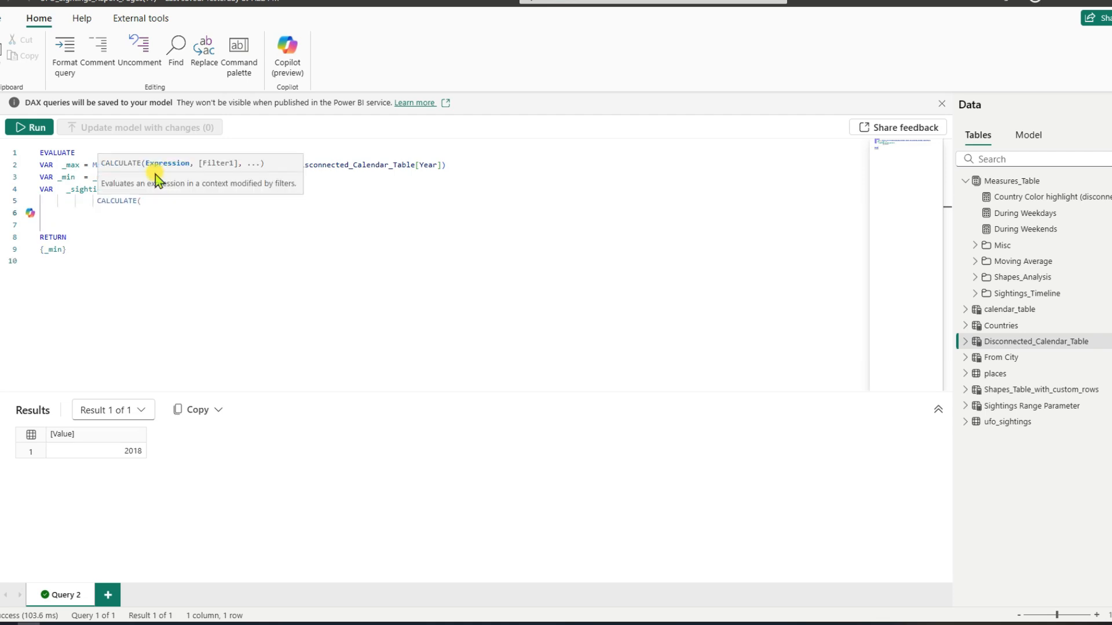
pyautogui.write('[to')
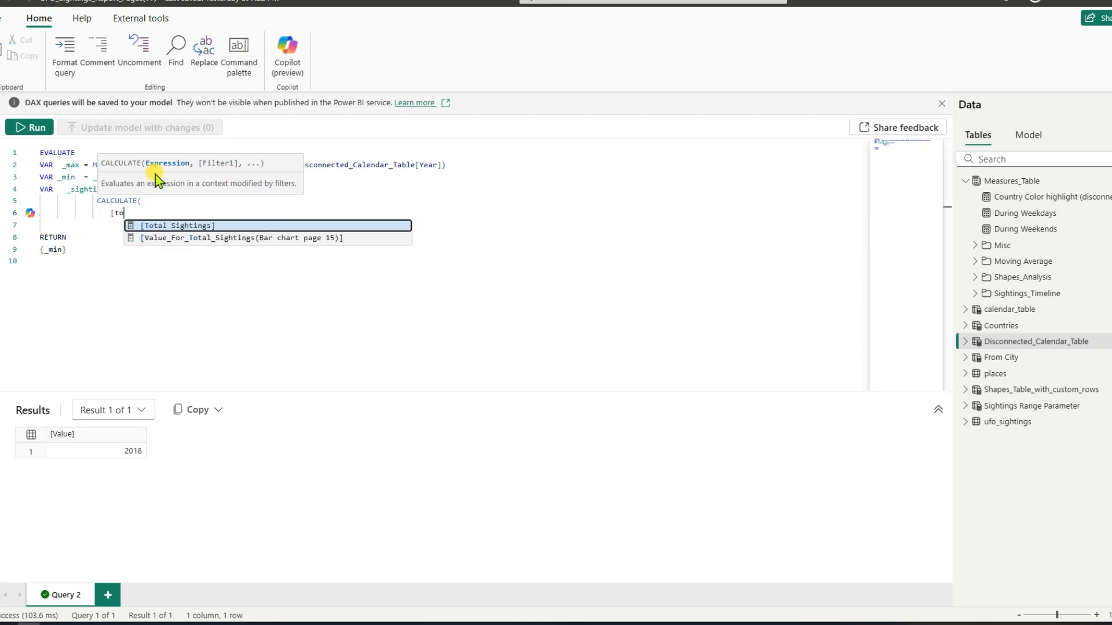
pyautogui.press('Tab')
pyautogui.write(',')
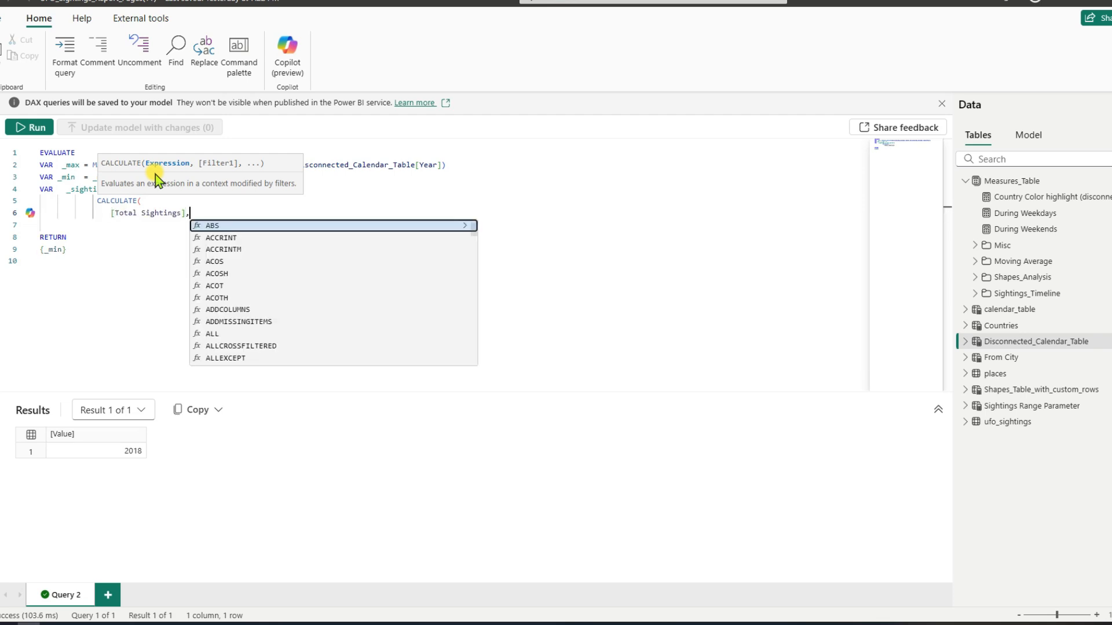
# Step: Add a FILTER( function below [Total Sightings] with calendar_table, as the table to filter
pyautogui.press('Return')
pyautogui.write('fil')
pyautogui.press('Tab')
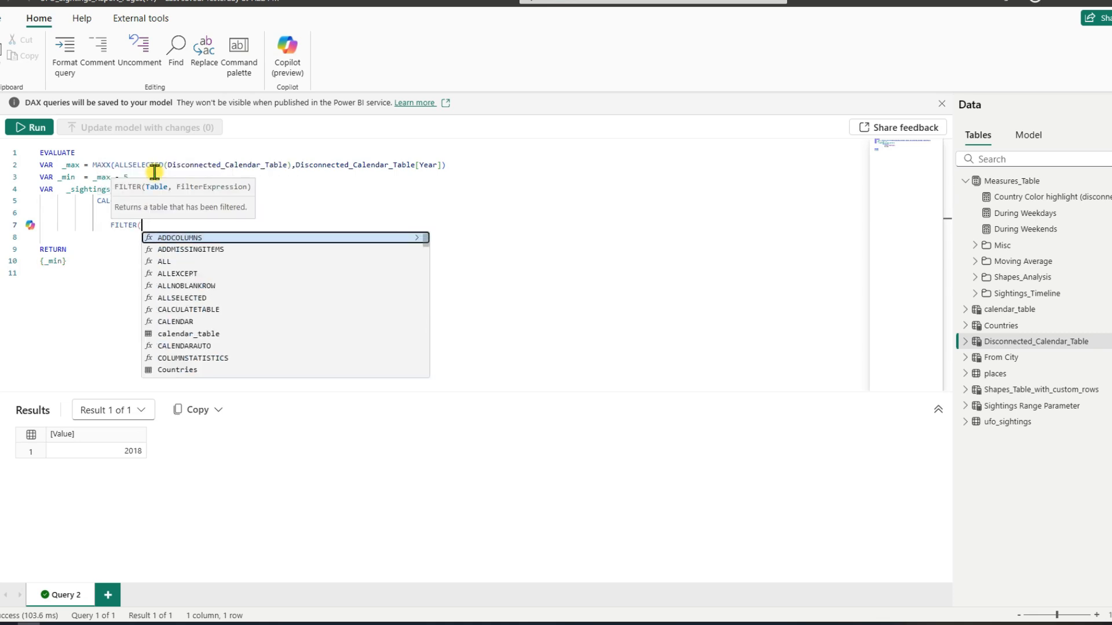
pyautogui.press('Return')
pyautogui.write('cale')
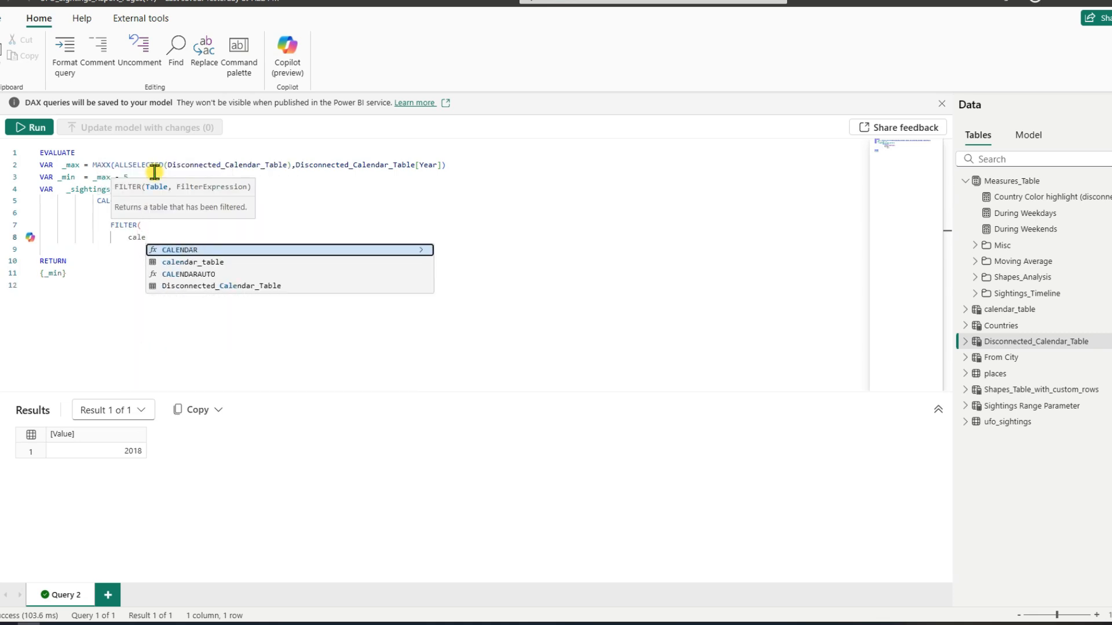
pyautogui.press('Down')
pyautogui.press('Tab')
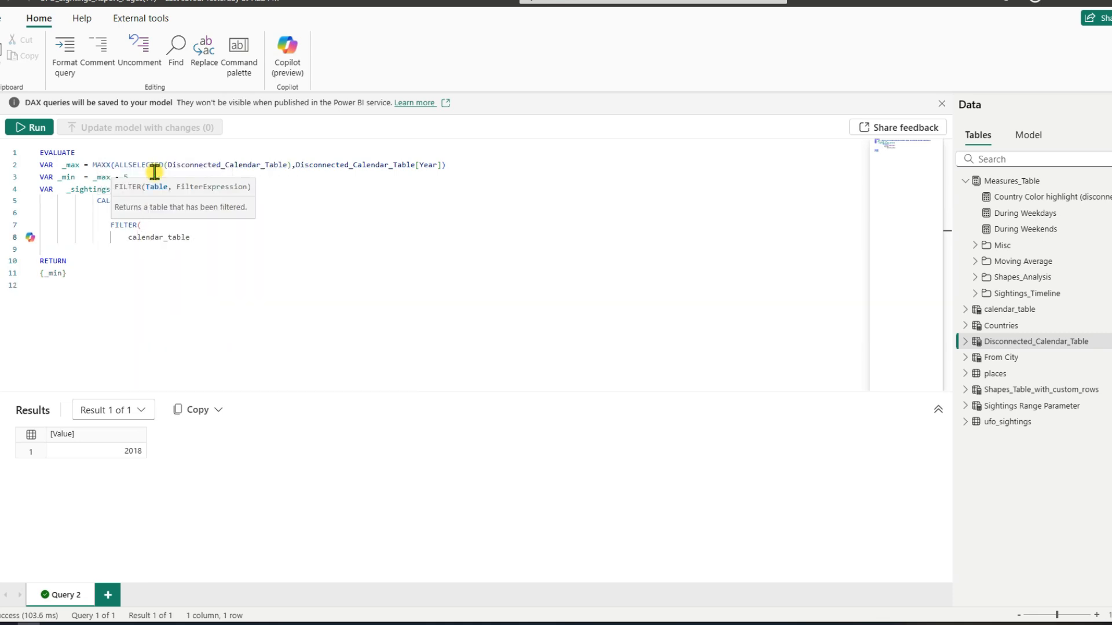
pyautogui.write(',')
pyautogui.press('Return')
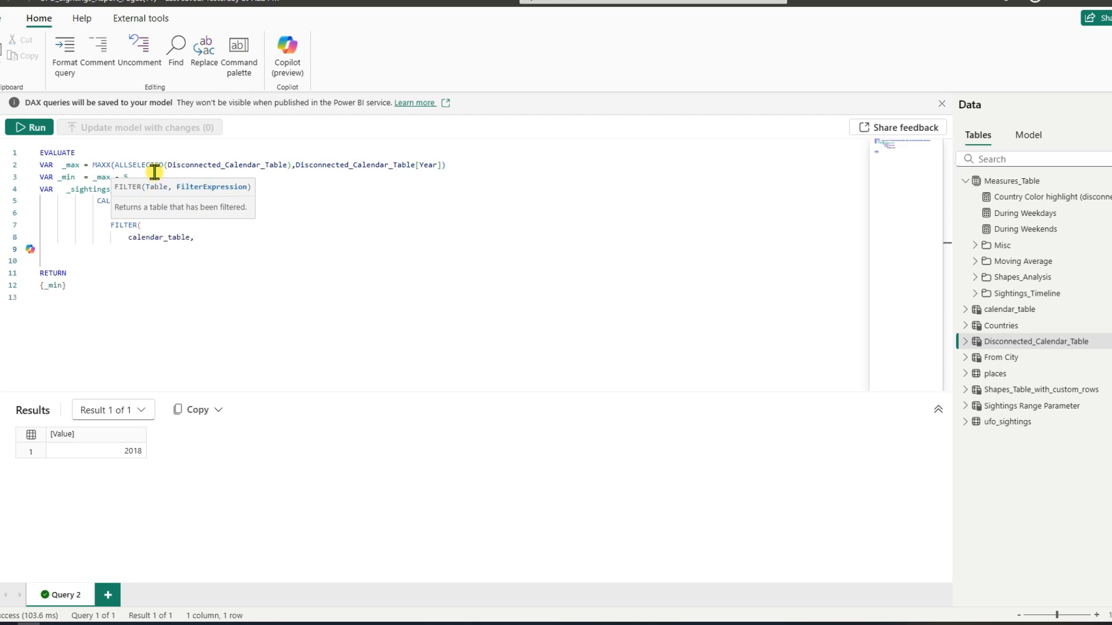
# Step: Enter the first filter condition calendar_table[Year] >= _min on a new line beneath calendar_table
pyautogui.click(154, 172)
pyautogui.click(77, 164)
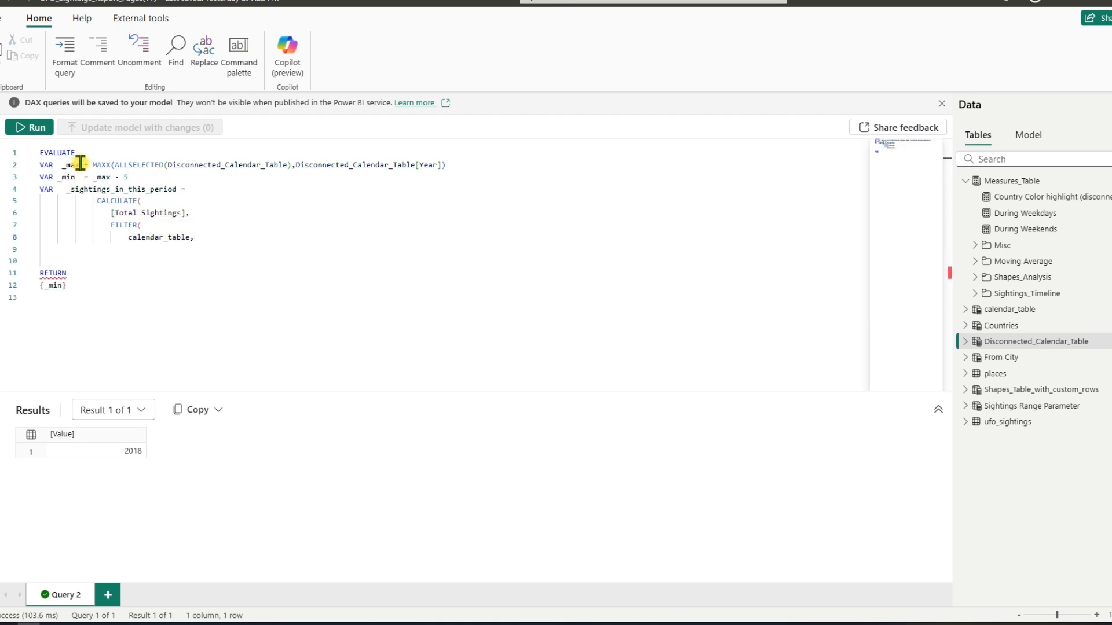
pyautogui.click(201, 238)
pyautogui.press('Return')
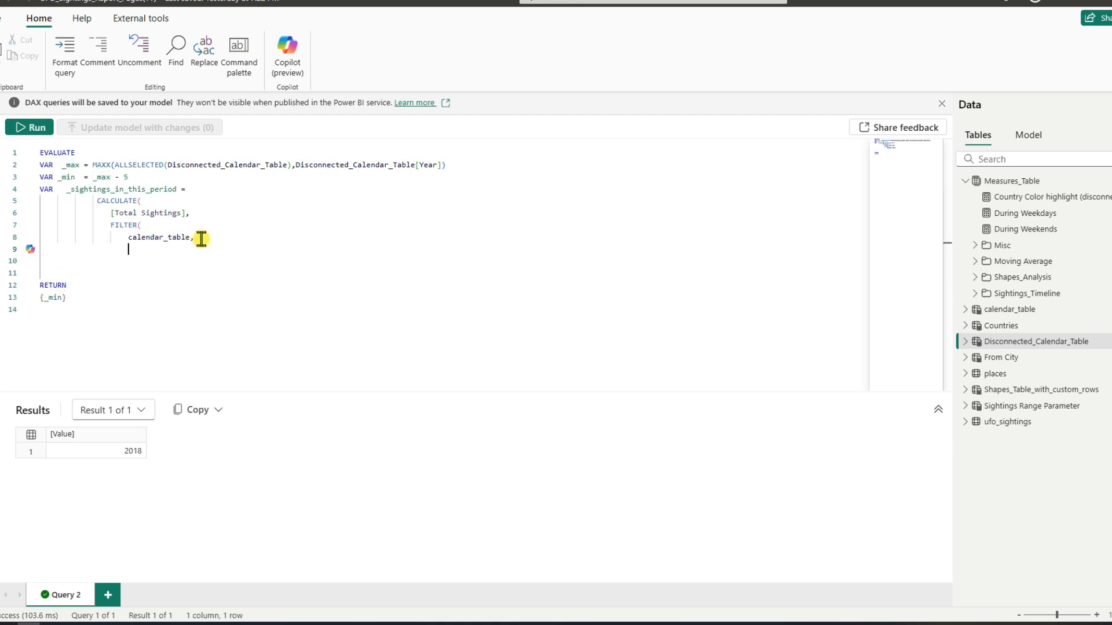
pyautogui.write('cale')
pyautogui.press('Down')
pyautogui.press('Down')
pyautogui.press('Down')
pyautogui.press('Down')
pyautogui.press('Down')
pyautogui.press('Down')
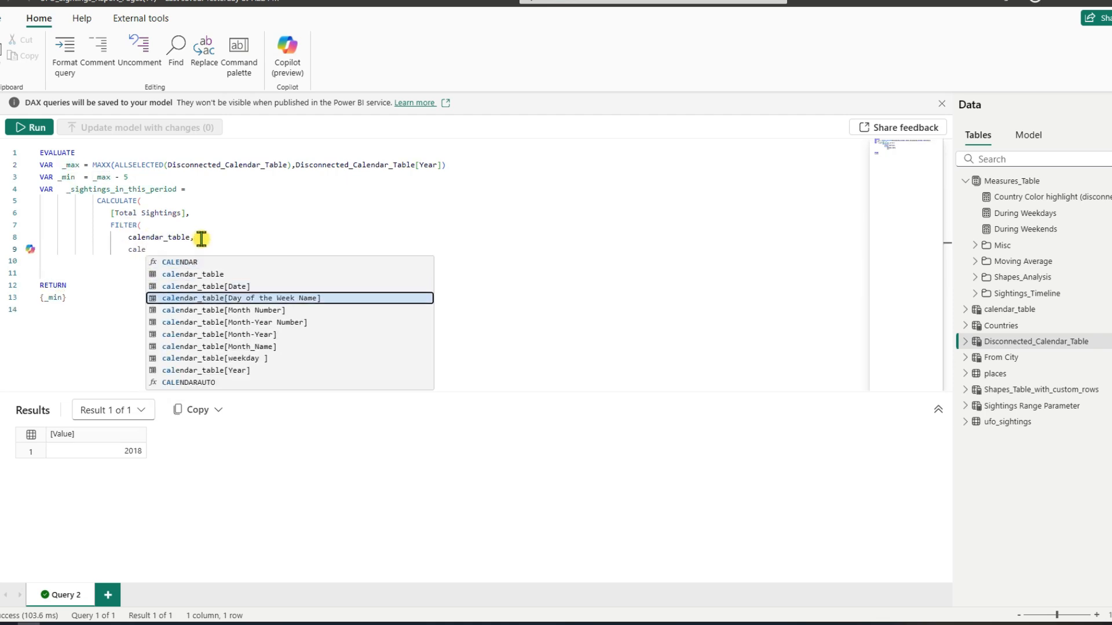
pyautogui.press('Down')
pyautogui.press('Down')
pyautogui.press('Down')
pyautogui.press('Tab')
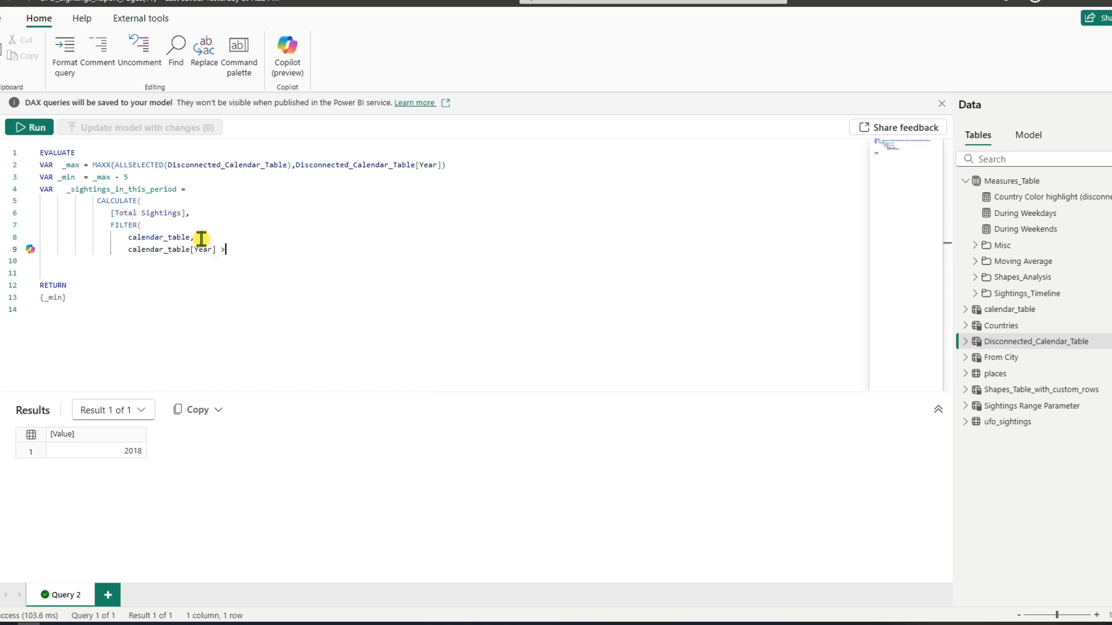
pyautogui.write('>= _m')
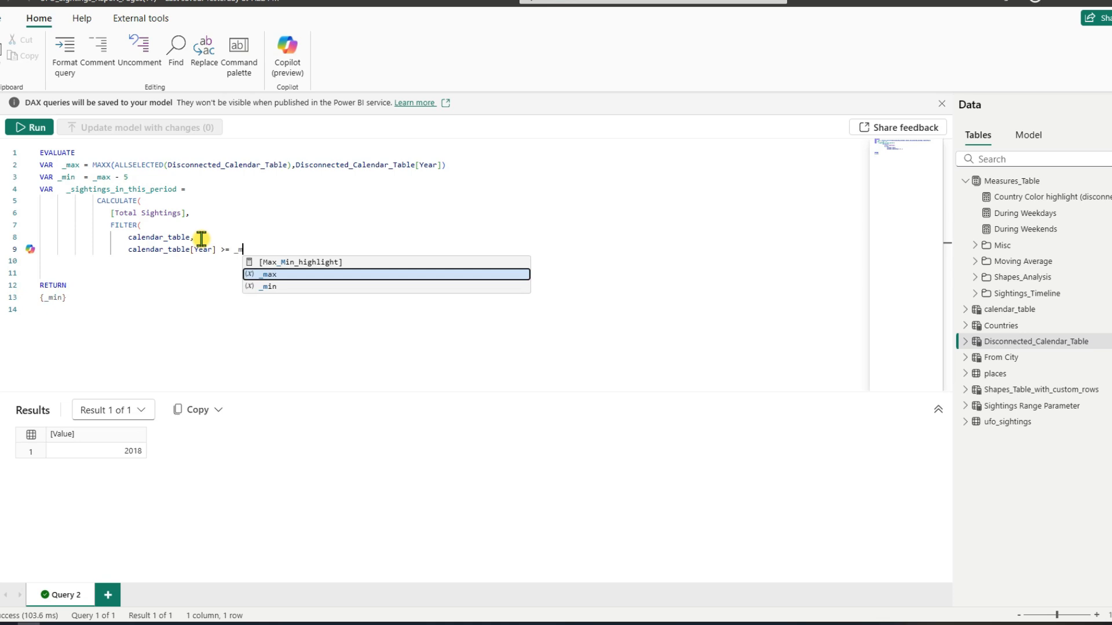
pyautogui.press('Down')
pyautogui.press('Tab')
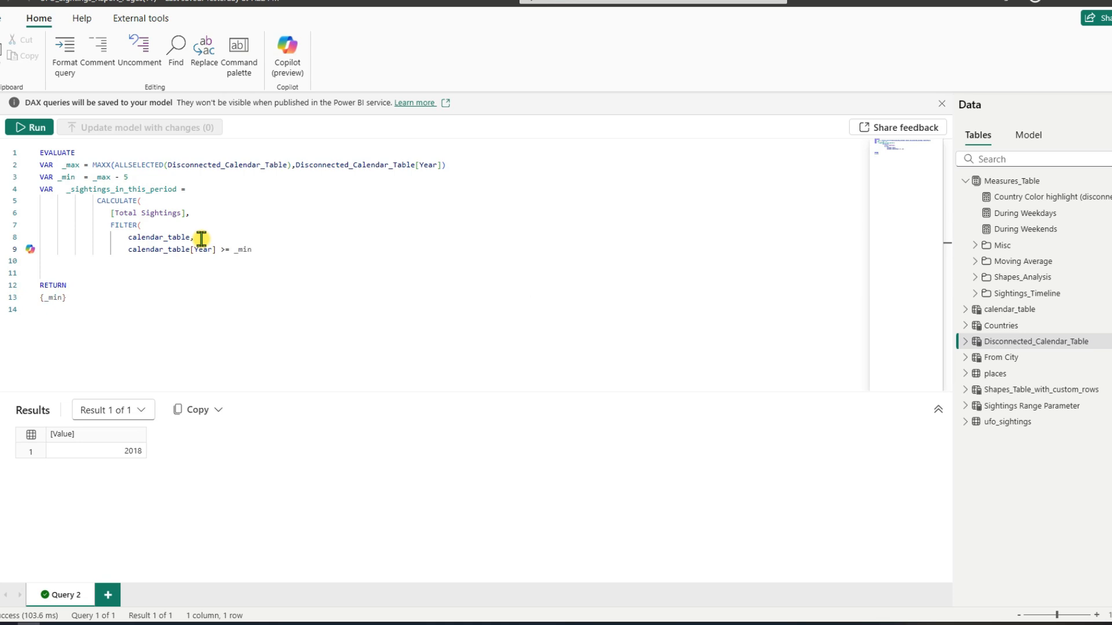
# Step: Extend the filter condition with && calendar_table[Year] <=_max
pyautogui.write('&& cale')
pyautogui.press('Down')
pyautogui.press('Down')
pyautogui.press('Down')
pyautogui.press('Down')
pyautogui.press('Down')
pyautogui.press('Down')
pyautogui.press('Down')
pyautogui.press('Down')
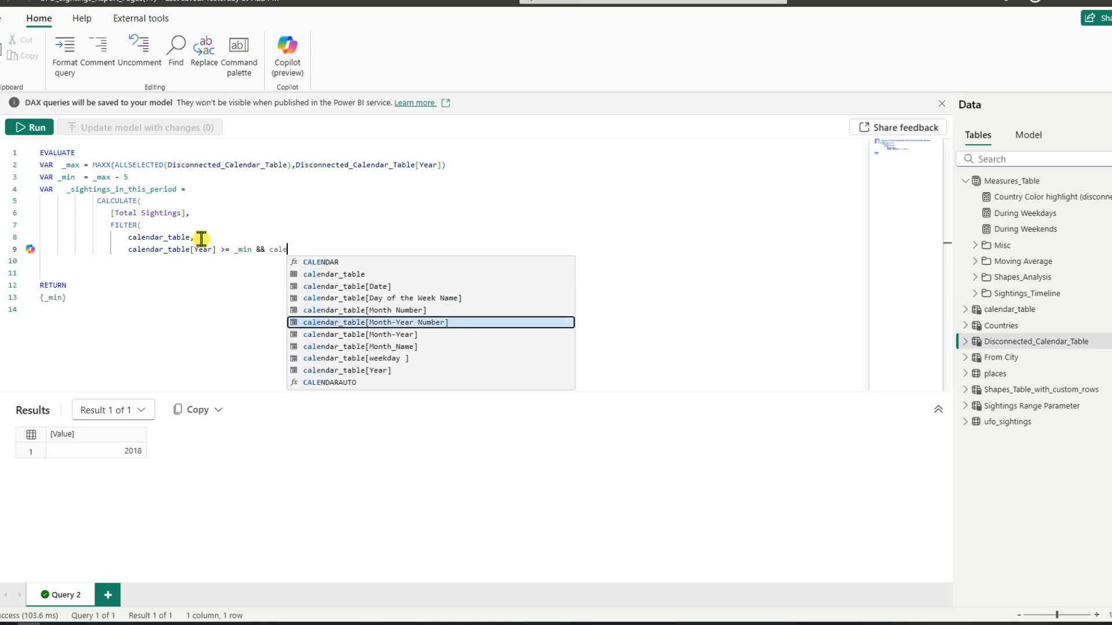
pyautogui.press('Down')
pyautogui.press('Tab')
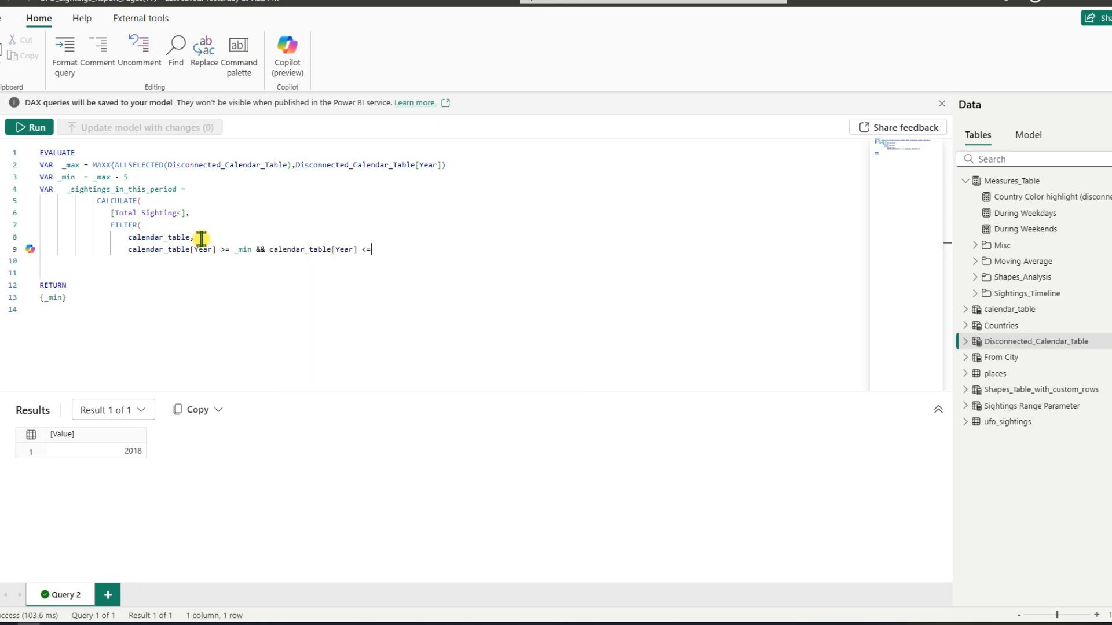
pyautogui.write('<=_m')
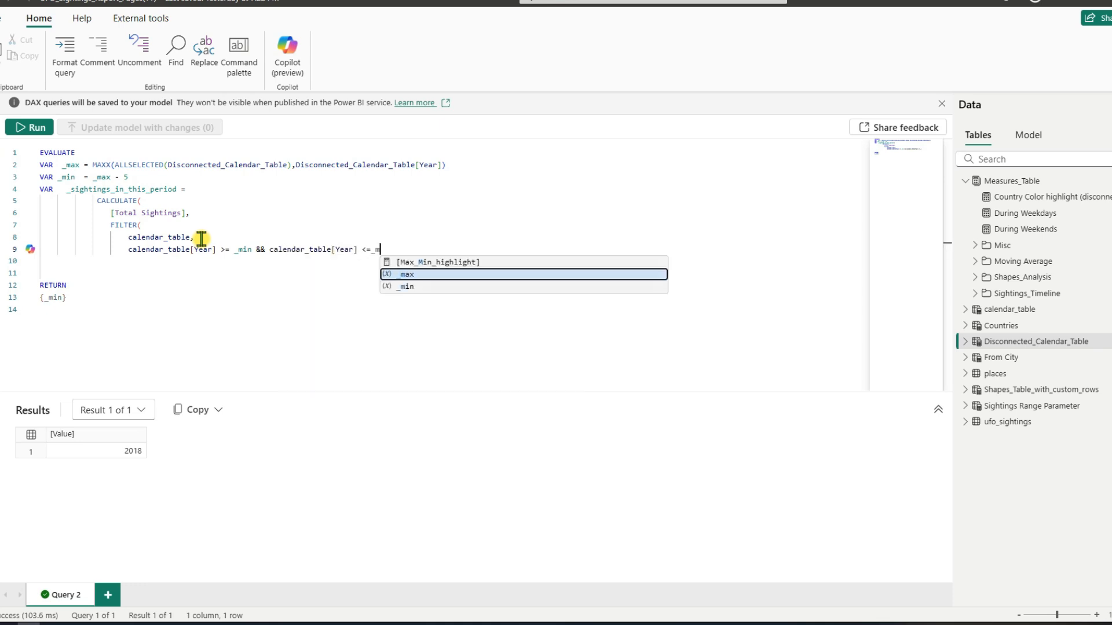
pyautogui.press('Tab')
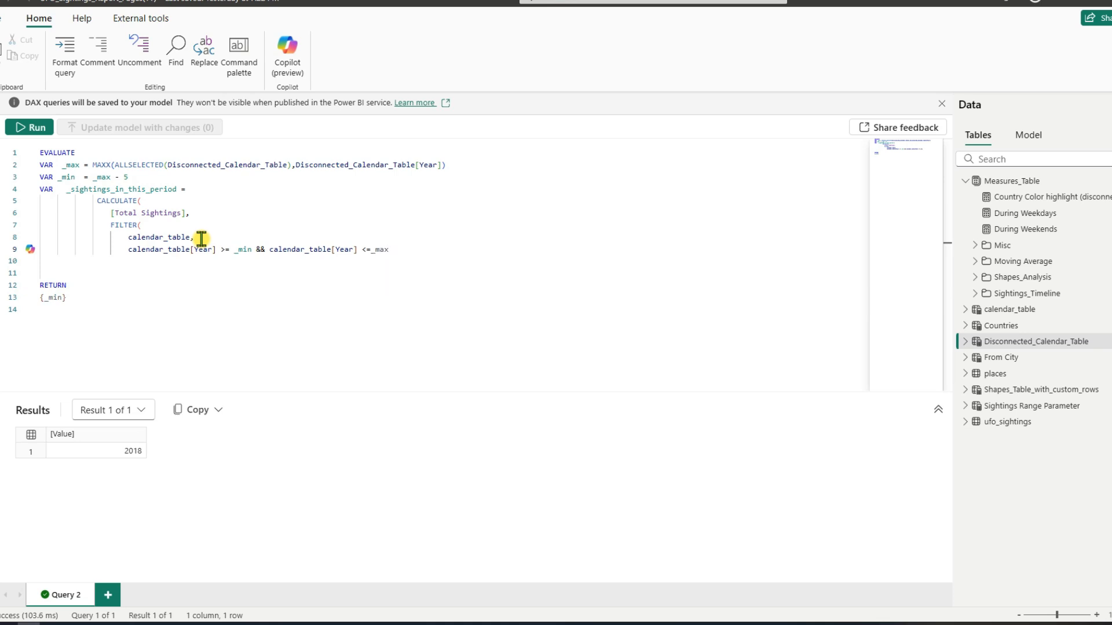
# Step: Close the FILTER and CALCULATE functions with parentheses on separate lines
pyautogui.press('Return')
pyautogui.write(')')
pyautogui.press('Return')
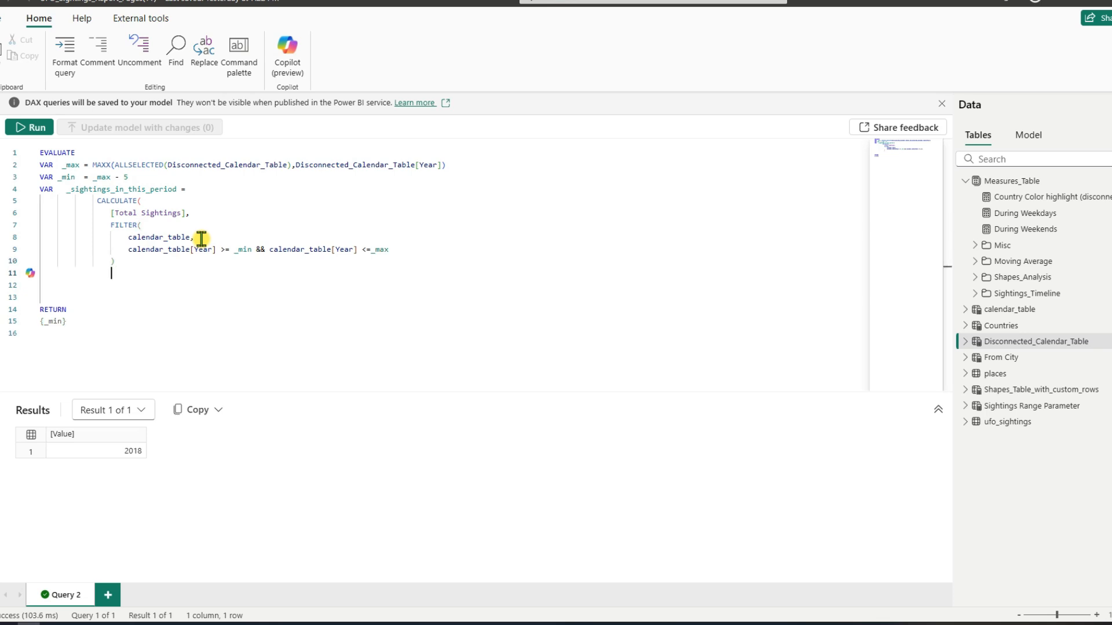
pyautogui.write(')')
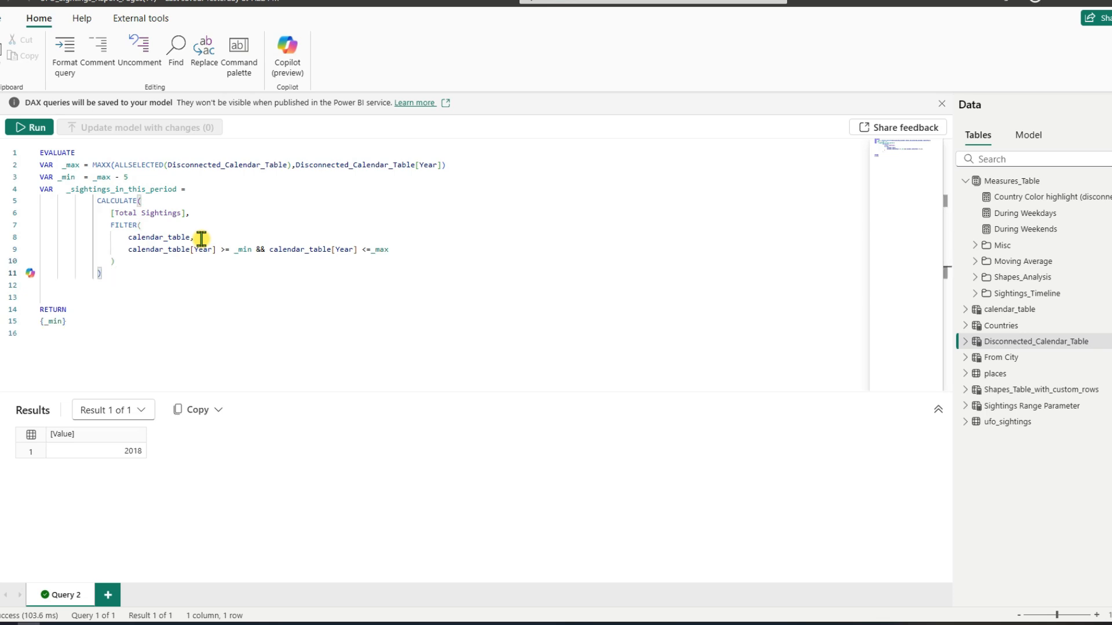
# Step: Change the RETURN expression to {_sightings_in_this_period} and run the query
pyautogui.click(67, 192)
pyautogui.moveTo(67, 192); pyautogui.dragTo(177, 190)
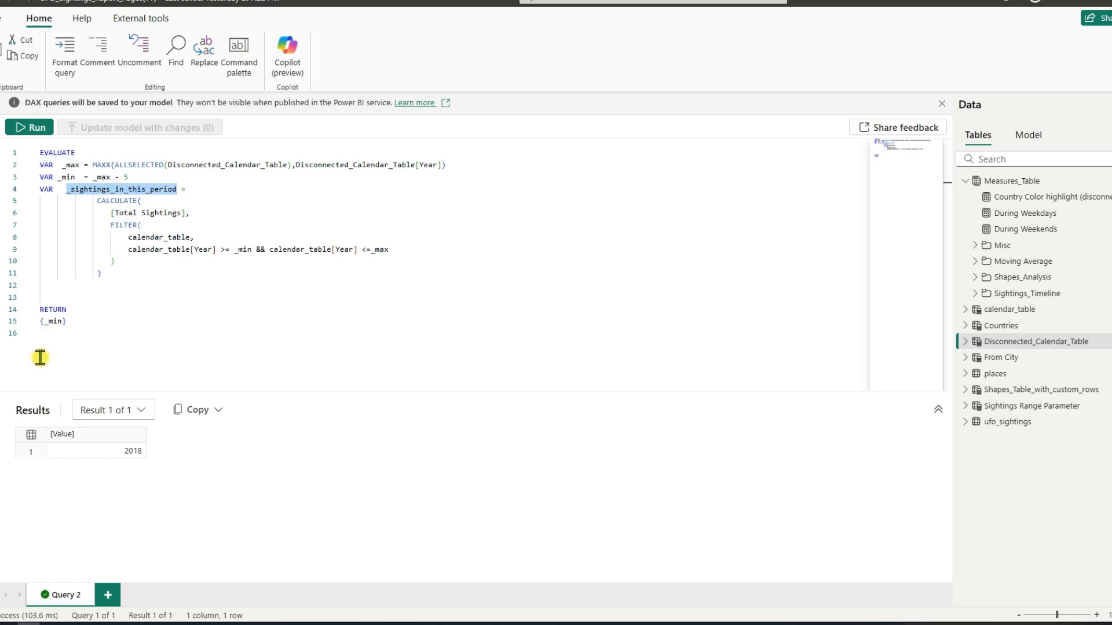
pyautogui.doubleClick(56, 321)
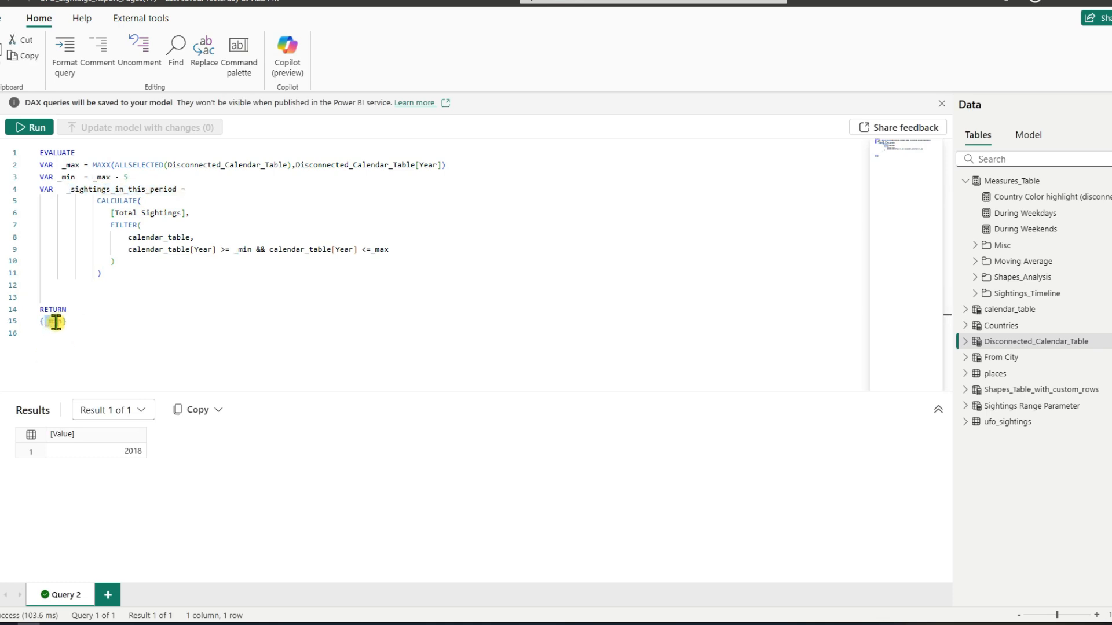
pyautogui.write('_s')
pyautogui.press('Tab')
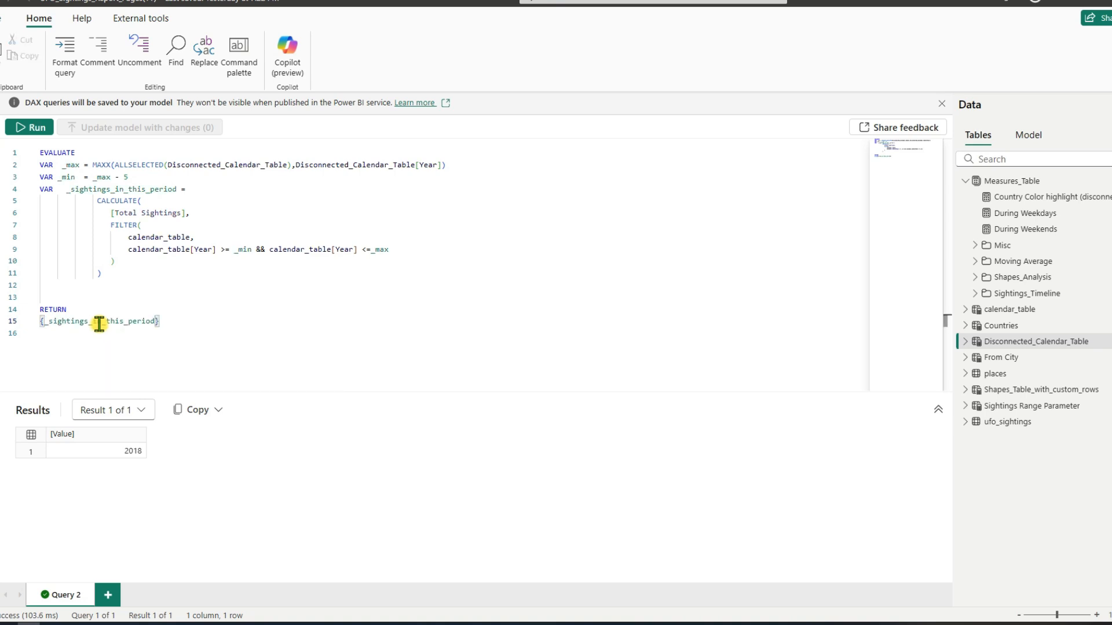
pyautogui.click(21, 129)
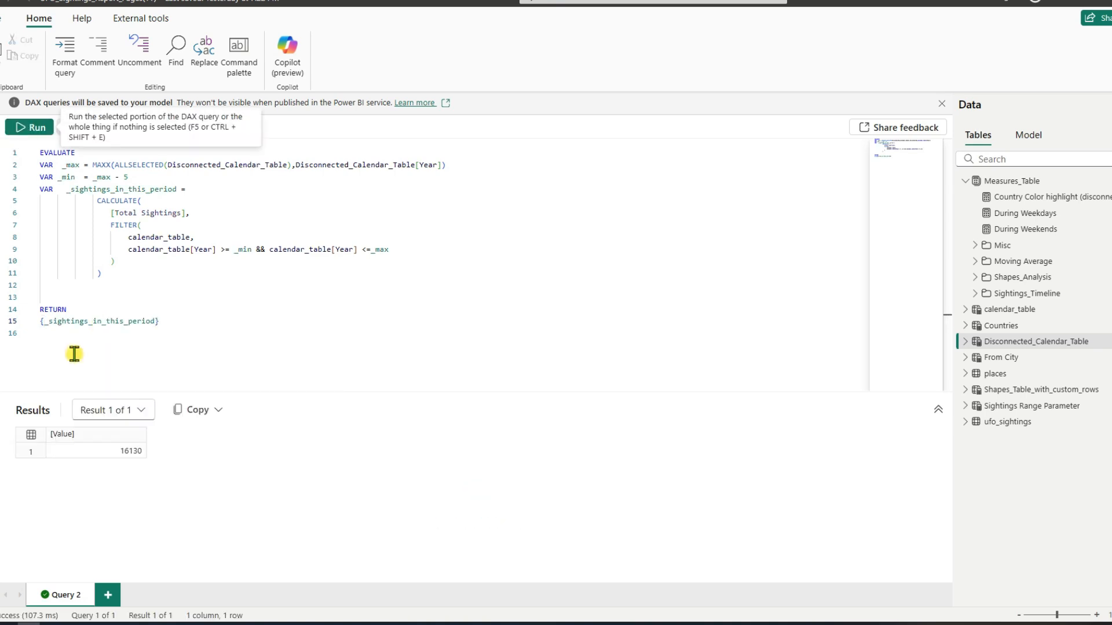
pyautogui.click(127, 454)
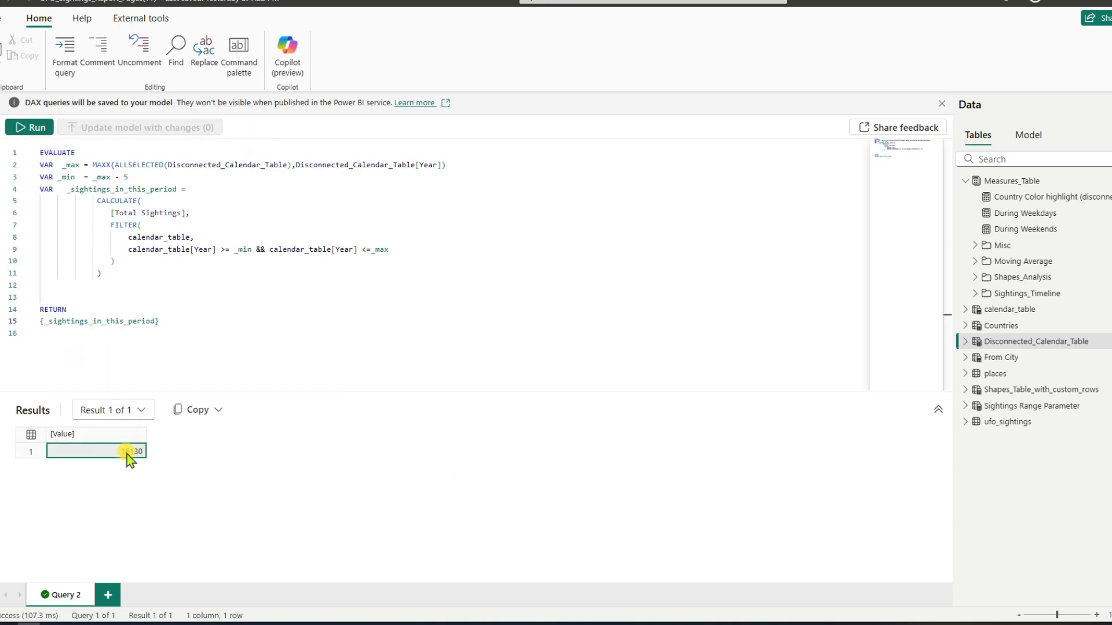
# Step: Change the filter's upper bound to _max -1, add the comment // to exclude current year? and rerun the query
pyautogui.moveTo(125, 284); pyautogui.dragTo(71, 192)
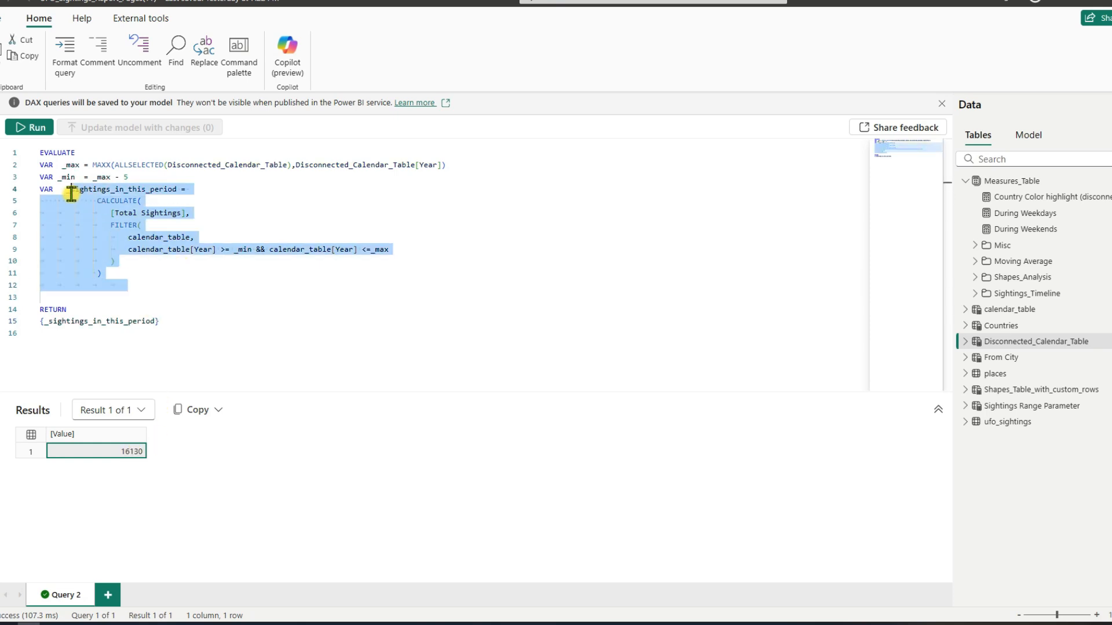
pyautogui.click(144, 259)
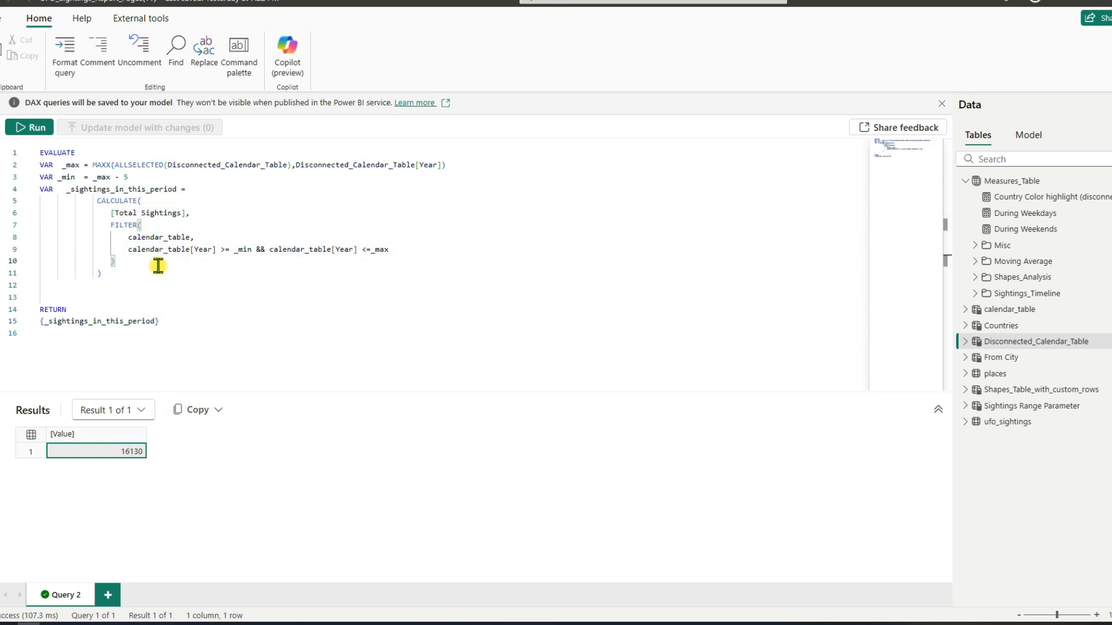
pyautogui.click(410, 248)
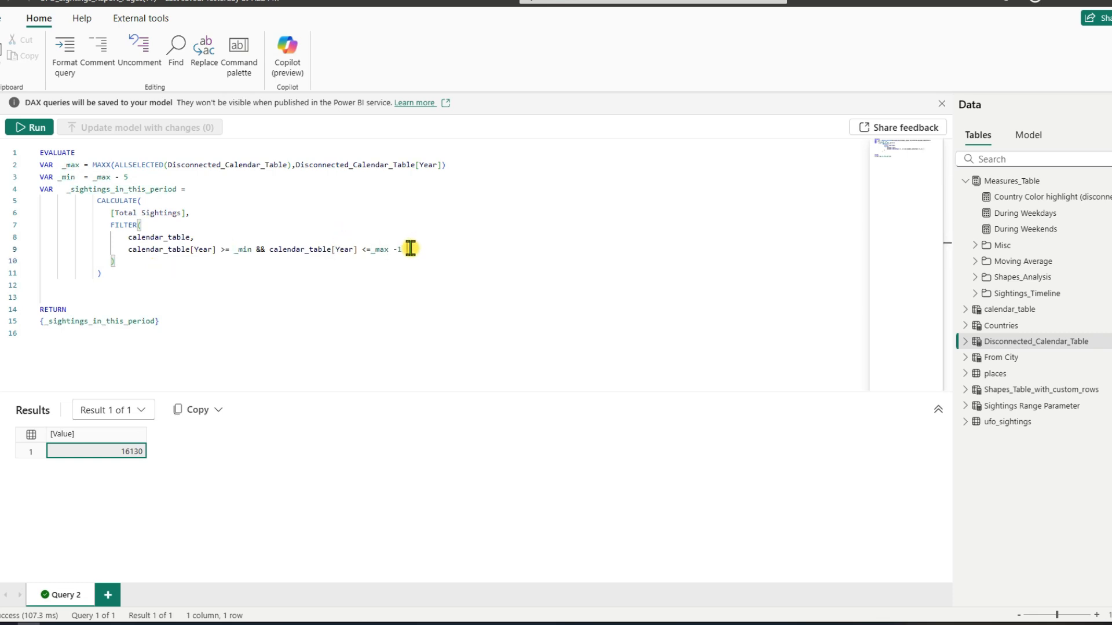
pyautogui.write('to exclude current year?')
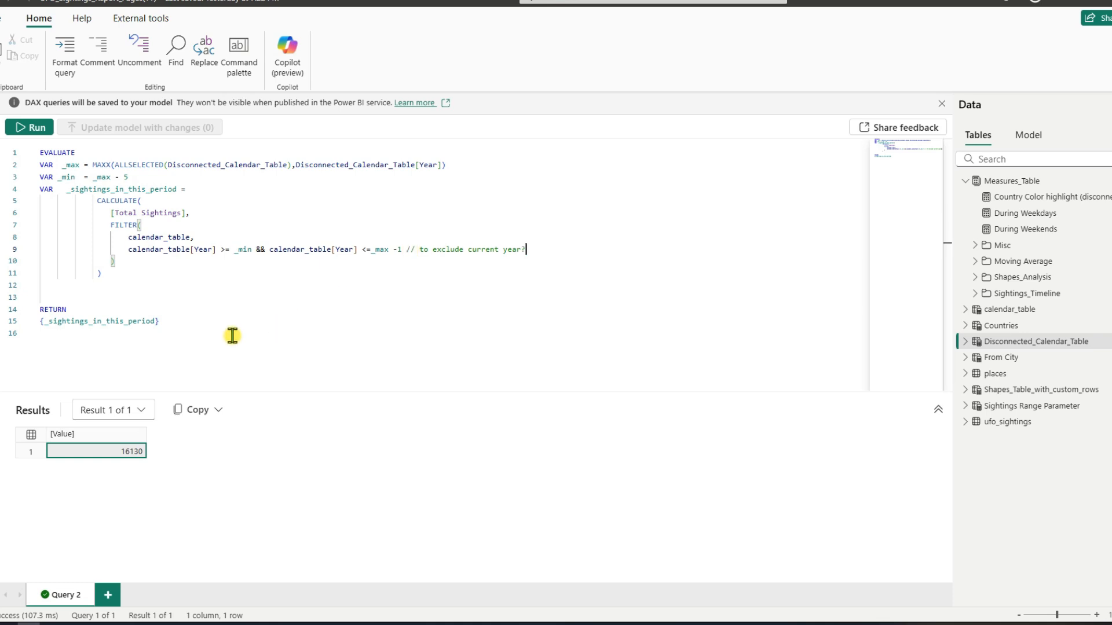
pyautogui.click(187, 320)
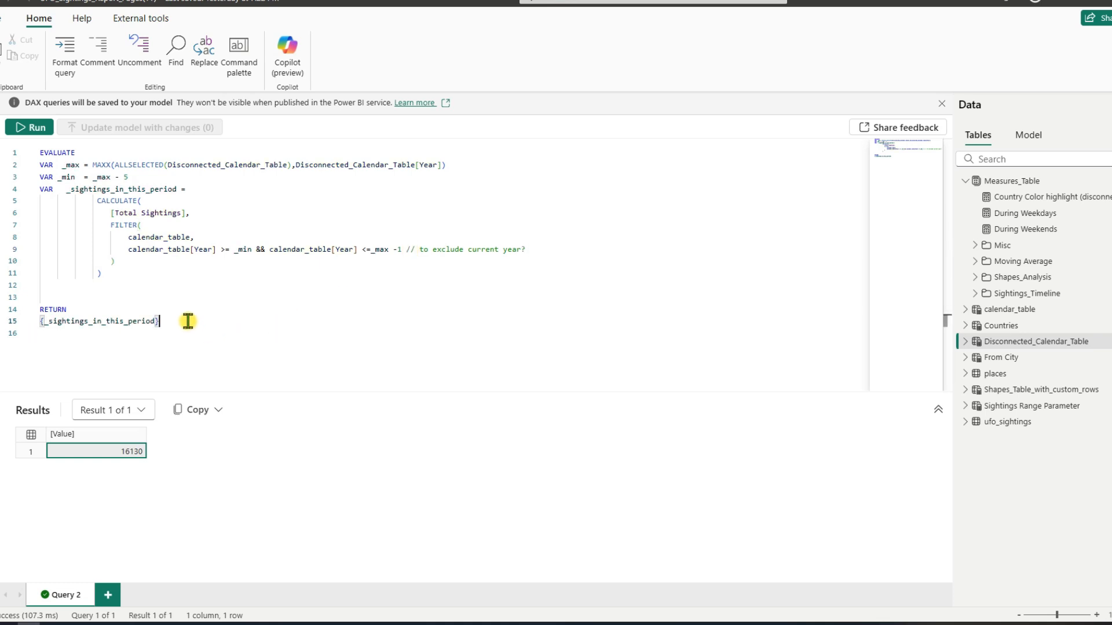
pyautogui.click(25, 131)
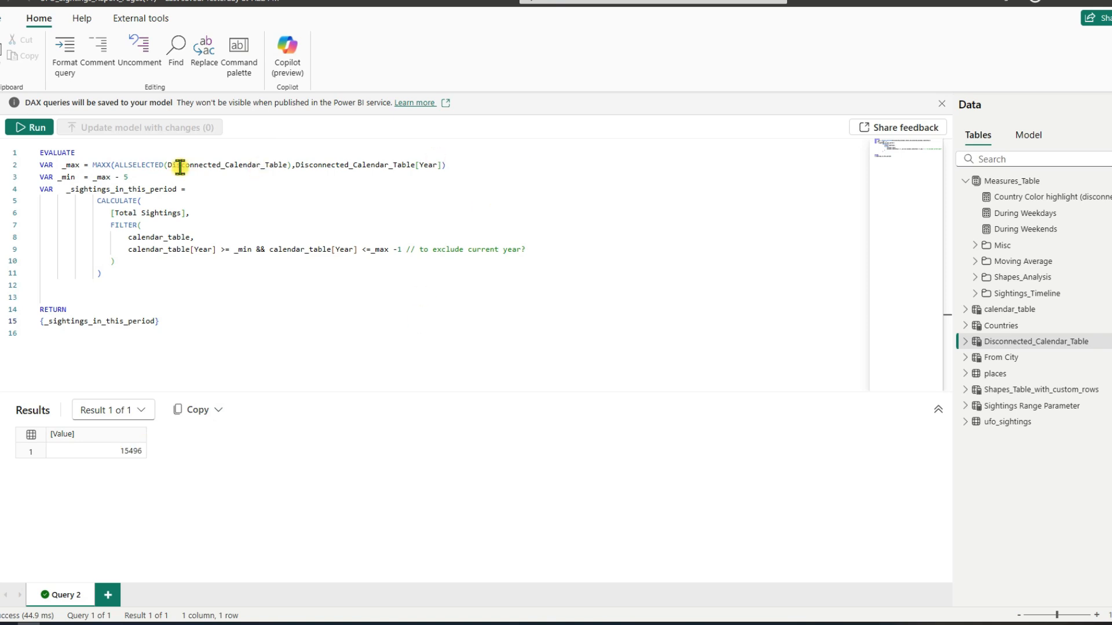
# Step: Open the ufo_sightings table's data at its Year column
pyautogui.click(0, 131)
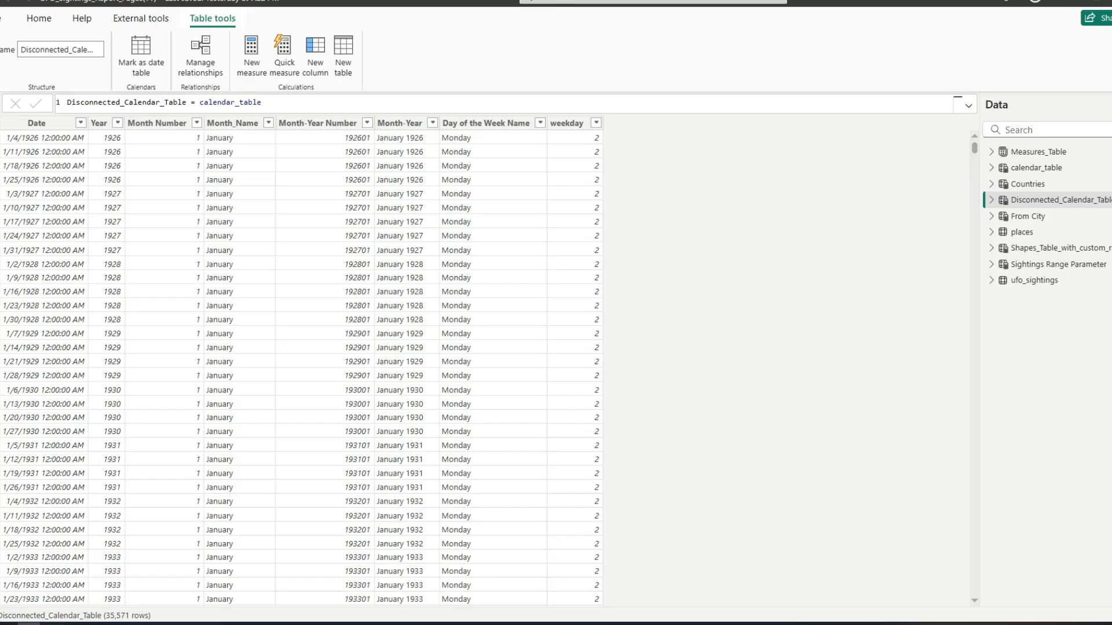
pyautogui.click(1021, 282)
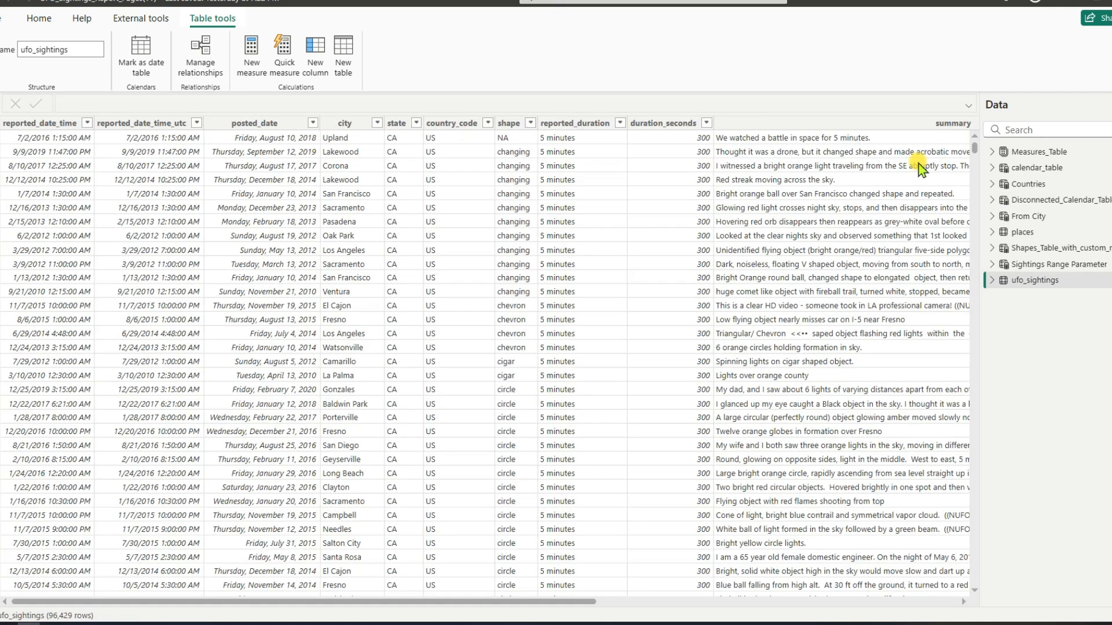
pyautogui.moveTo(578, 602); pyautogui.dragTo(808, 602)
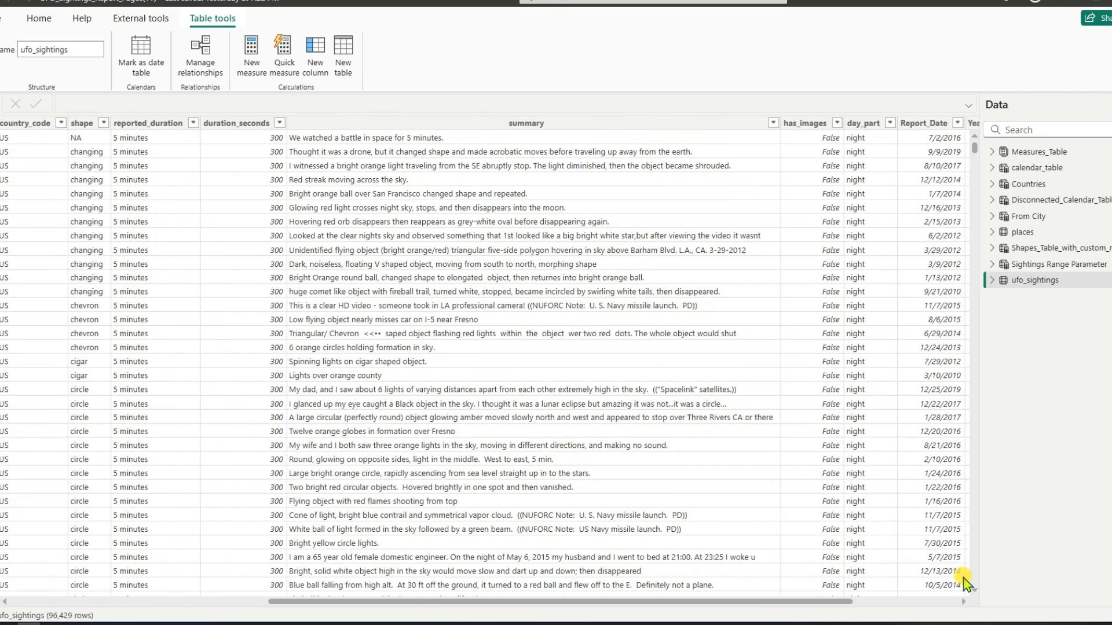
pyautogui.hscroll(5, 964, 581)
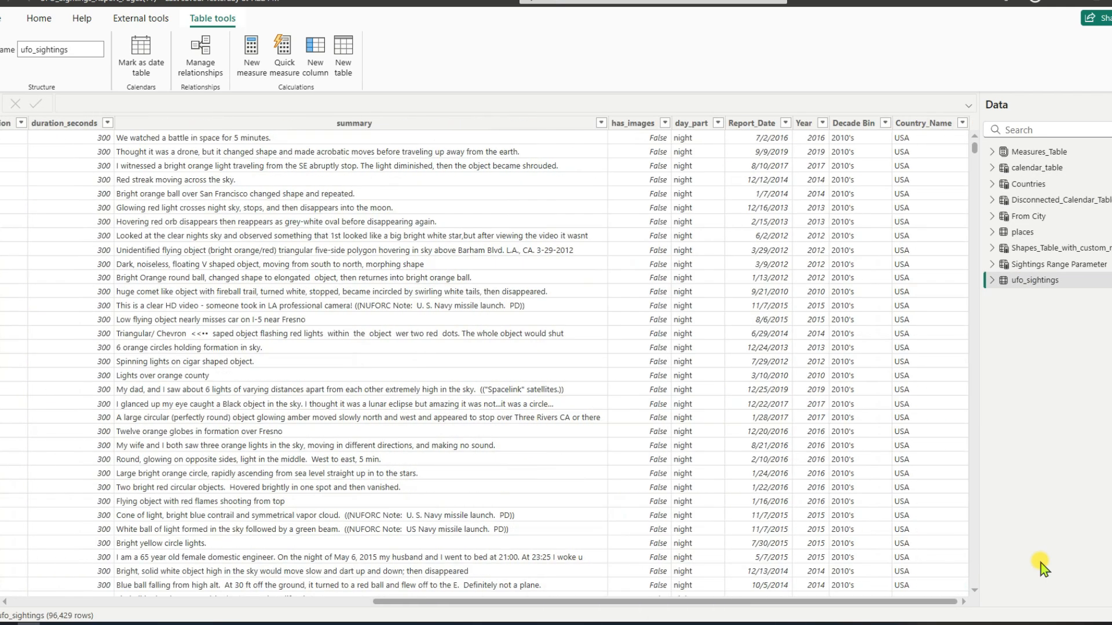
# Step: Filter the Year column of ufo_sightings to only 2019, 2020, 2021, 2022 and 2023
pyautogui.click(817, 124)
pyautogui.click(821, 123)
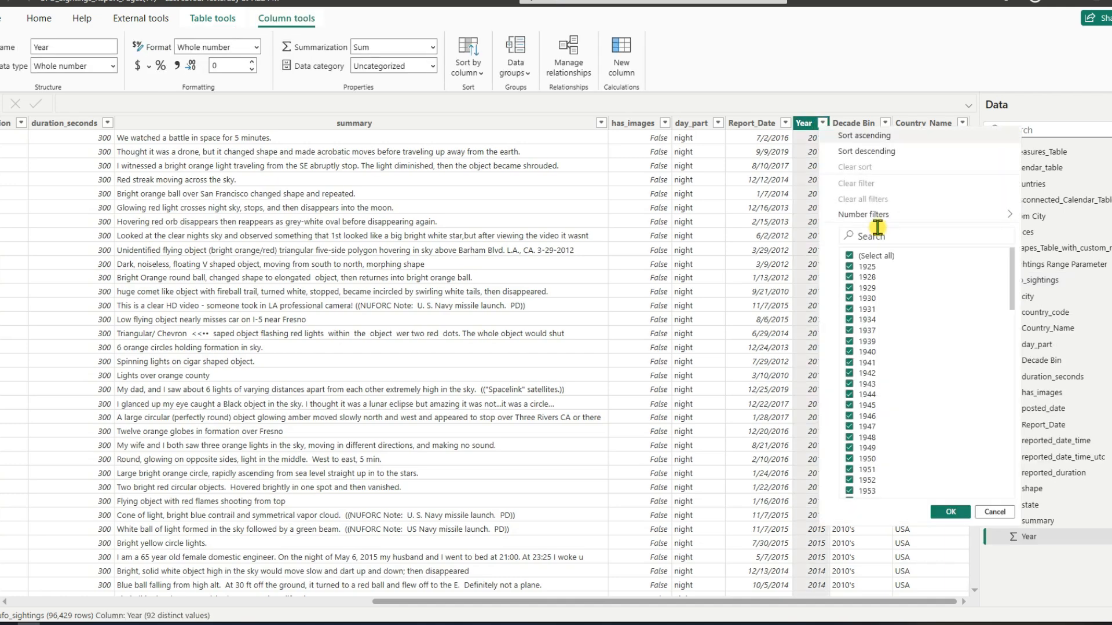
pyautogui.click(849, 255)
pyautogui.scroll(-20, 940, 434)
pyautogui.click(850, 491)
pyautogui.click(850, 480)
pyautogui.click(849, 470)
pyautogui.click(850, 459)
pyautogui.click(849, 448)
pyautogui.click(941, 512)
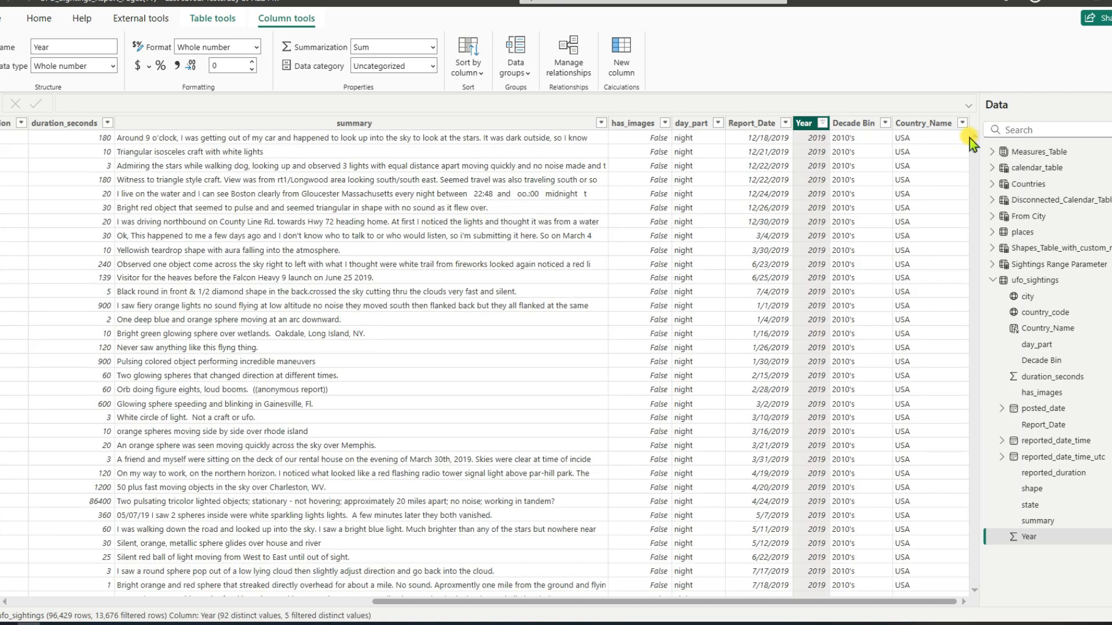
# Step: Shift the Year filter to 2018 through 2022 by excluding 2023 and including 2018
pyautogui.click(819, 127)
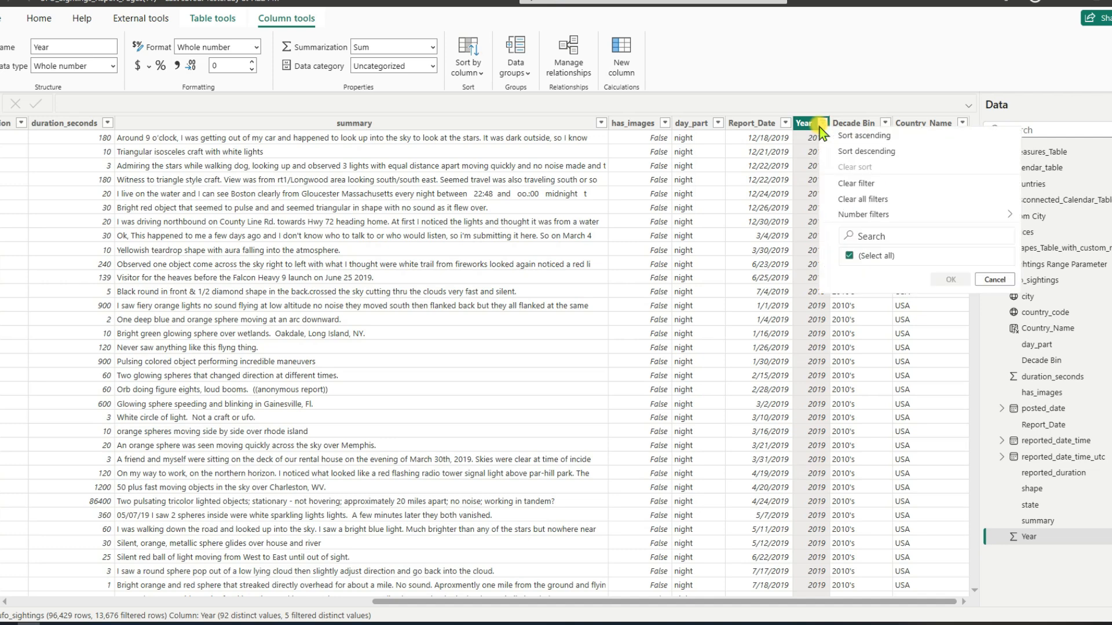
pyautogui.scroll(-15, 954, 444)
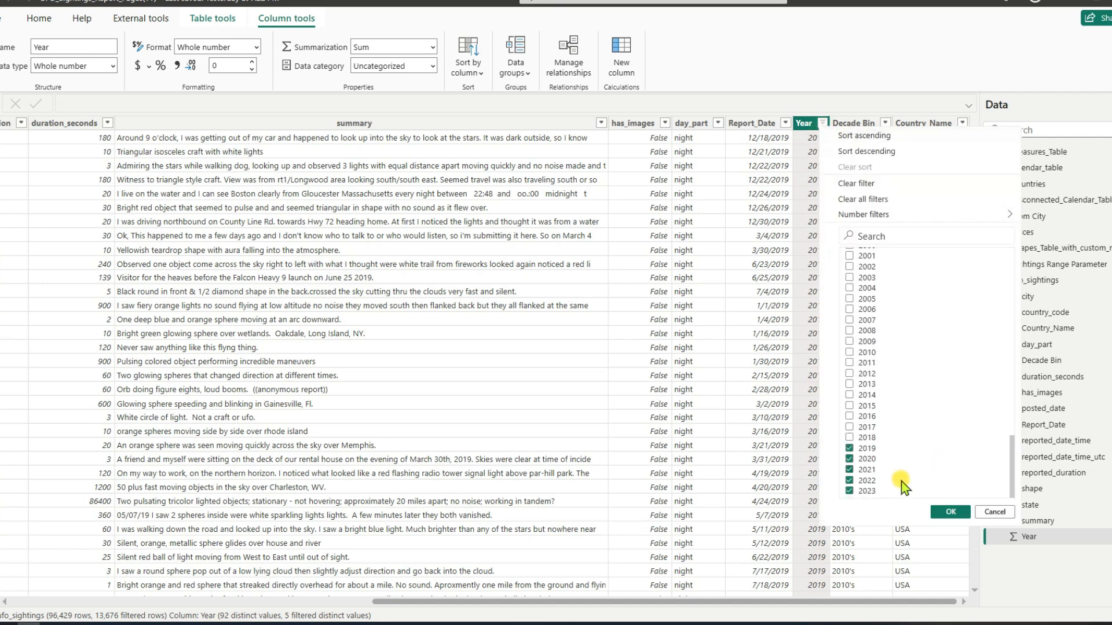
pyautogui.click(850, 491)
pyautogui.click(849, 437)
pyautogui.click(938, 512)
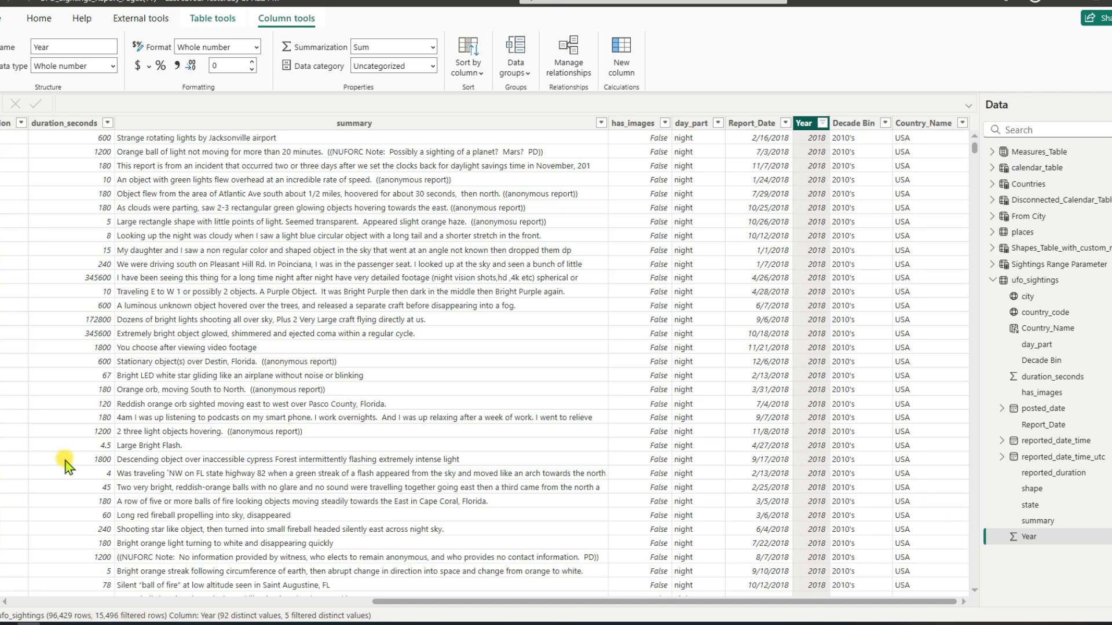
# Step: Select the entire DAX query code, and go to the empty report page for dynamic last N years sightings
pyautogui.click(2, 189)
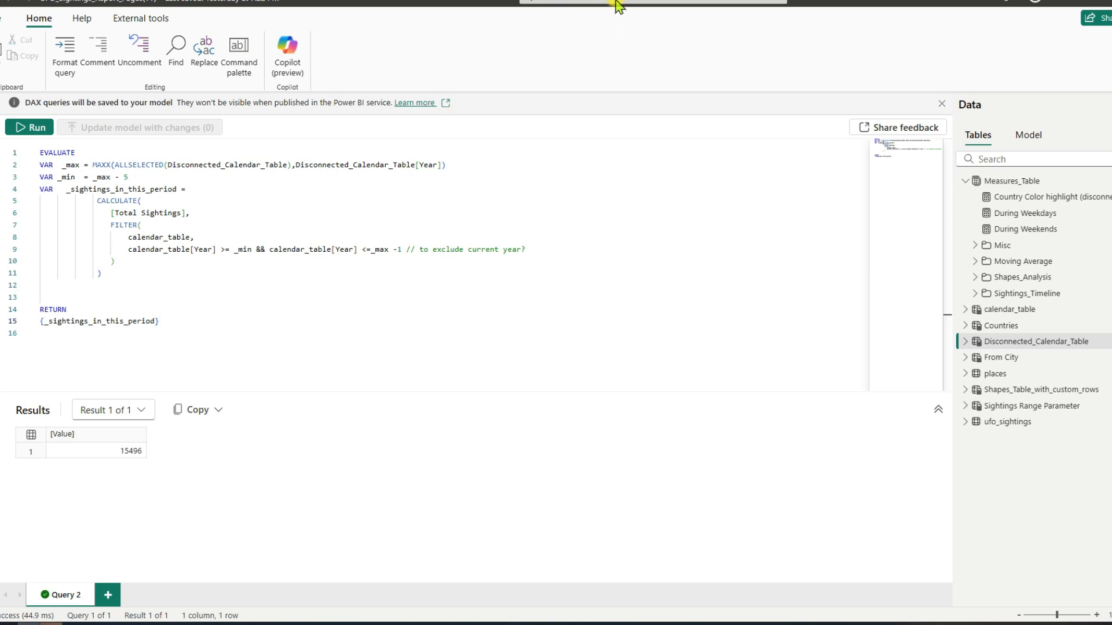
pyautogui.hotkey('ctrl', 'a')
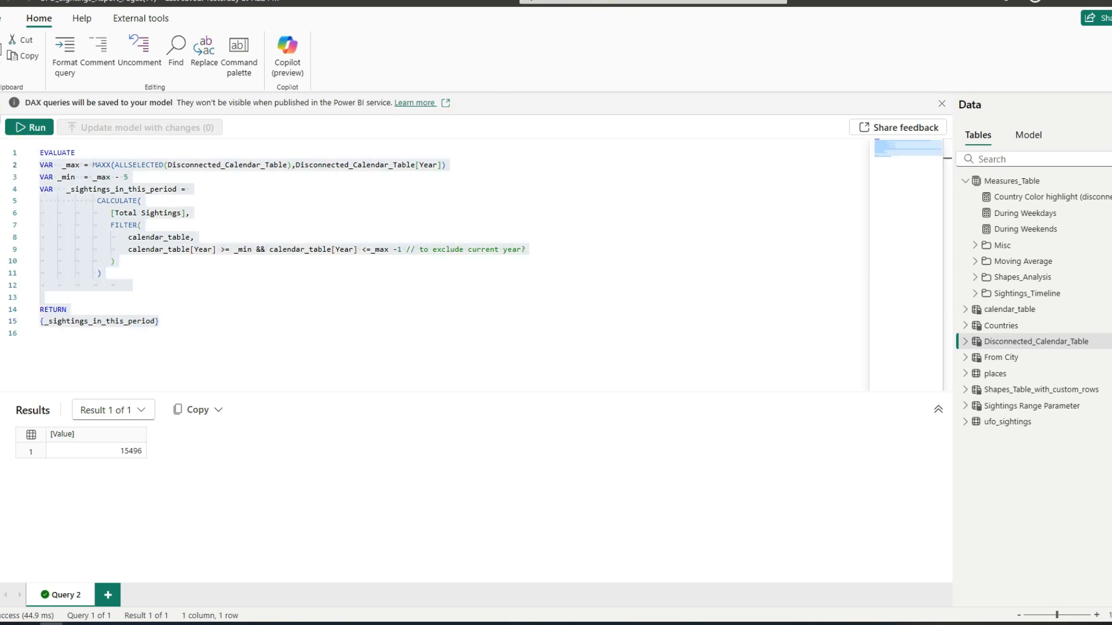
pyautogui.click(3, 125)
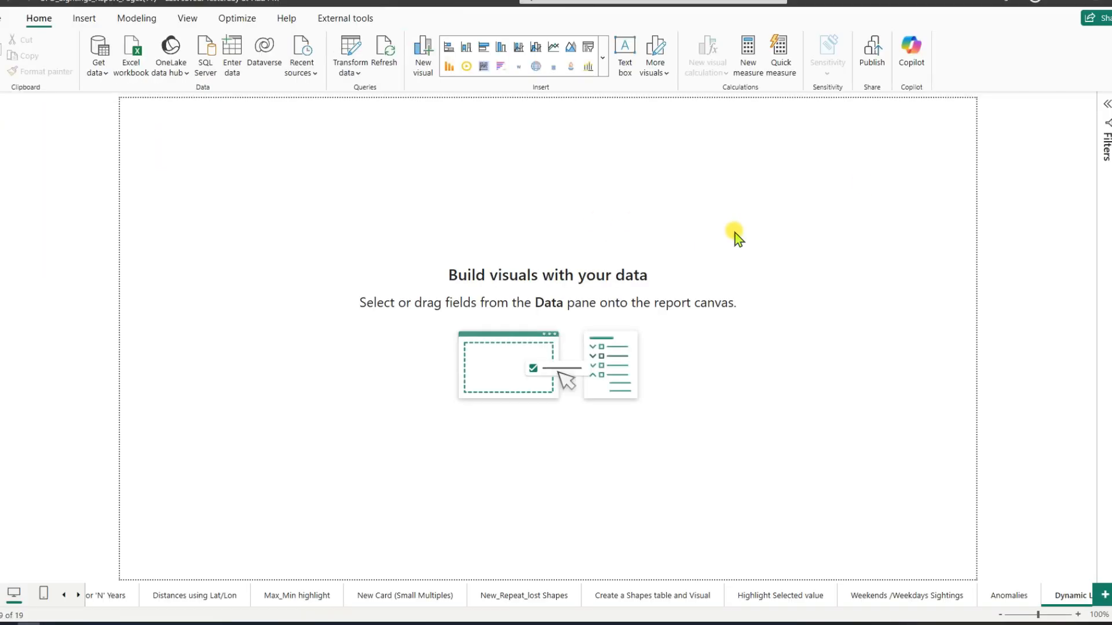
# Step: Create the measure Last N years Sightings in Measures_Table from the query code, with _min as _max minus SELECTEDVALUE of the Sightings Range Parameter
pyautogui.click(1105, 104)
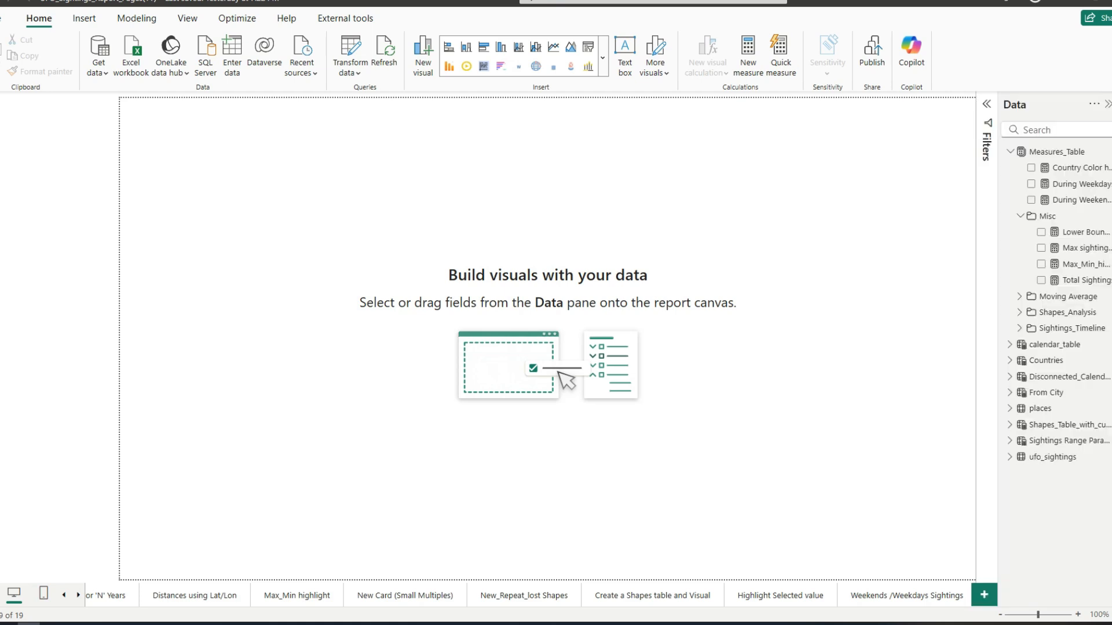
pyautogui.rightClick(1051, 150)
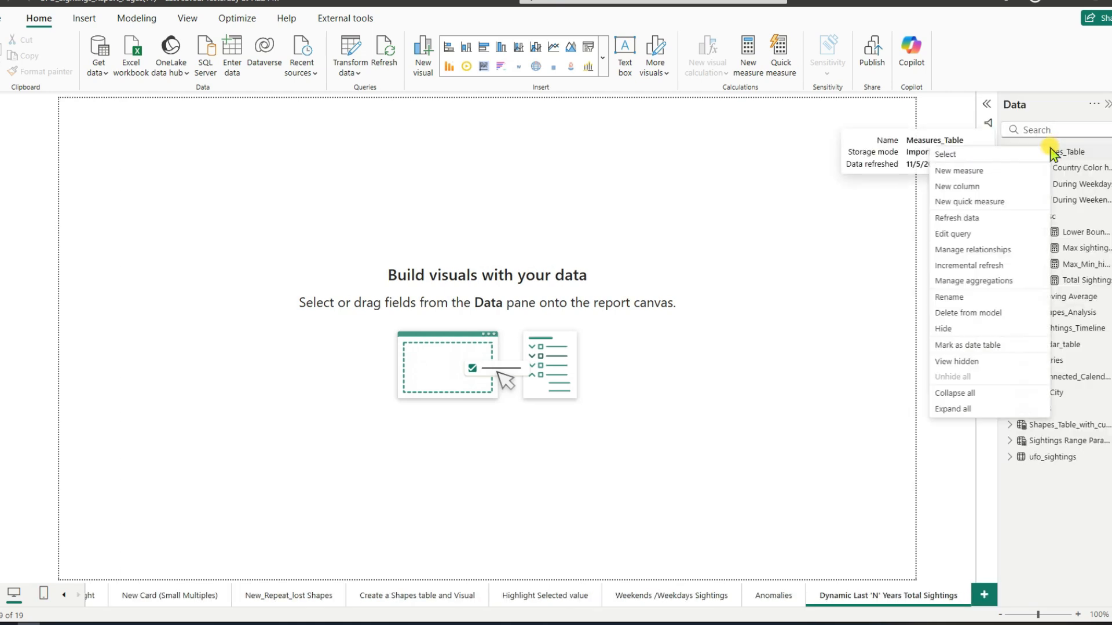
pyautogui.click(993, 172)
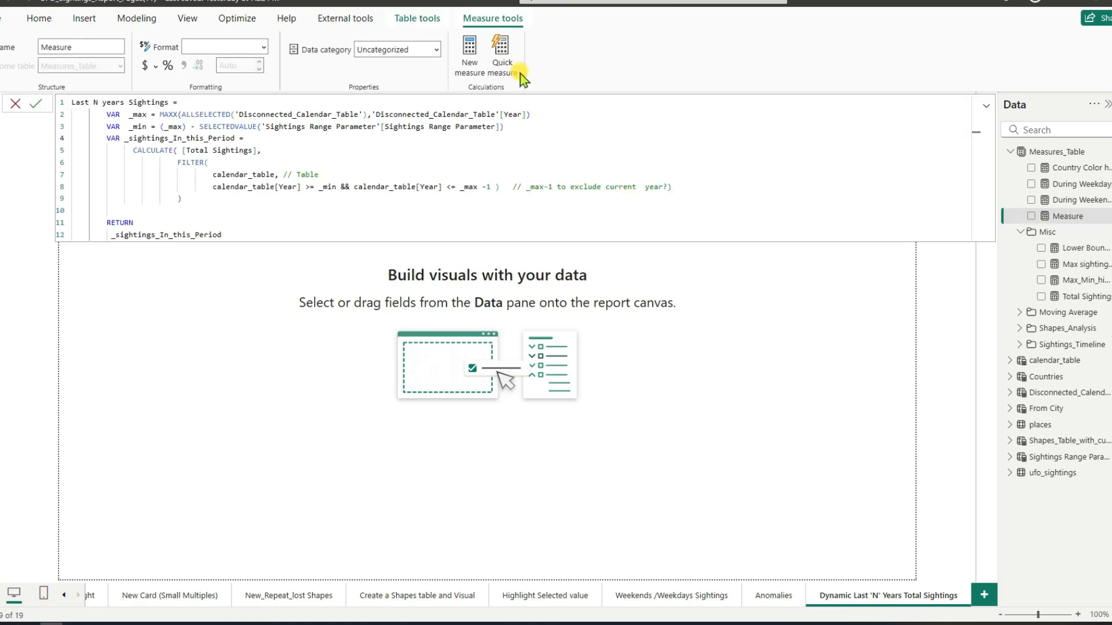
pyautogui.moveTo(265, 125); pyautogui.dragTo(482, 126)
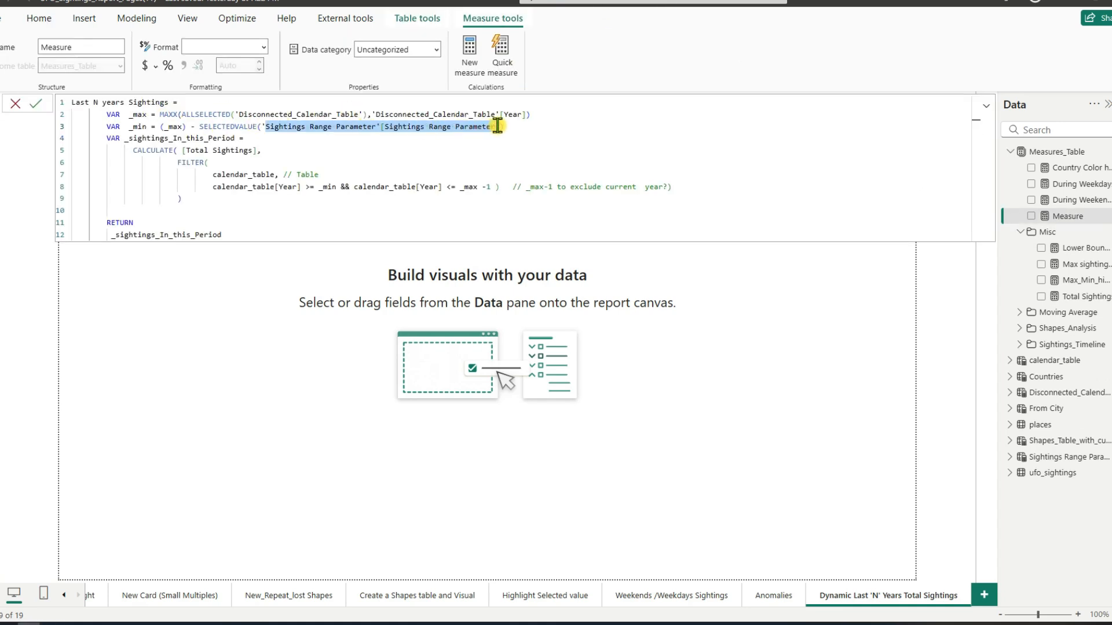
pyautogui.click(409, 144)
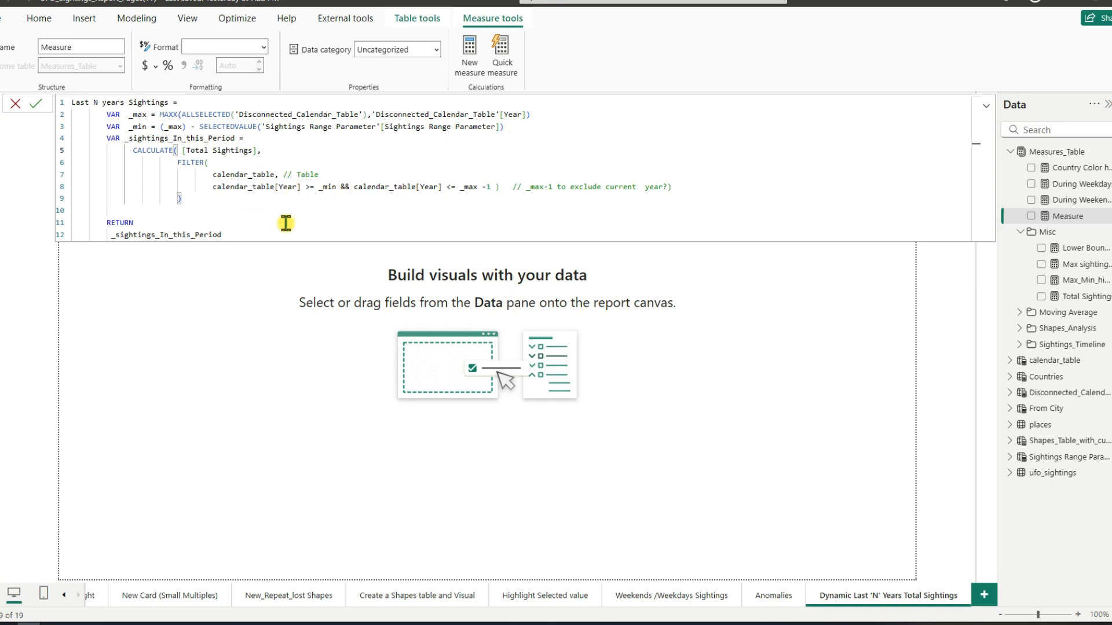
pyautogui.click(38, 105)
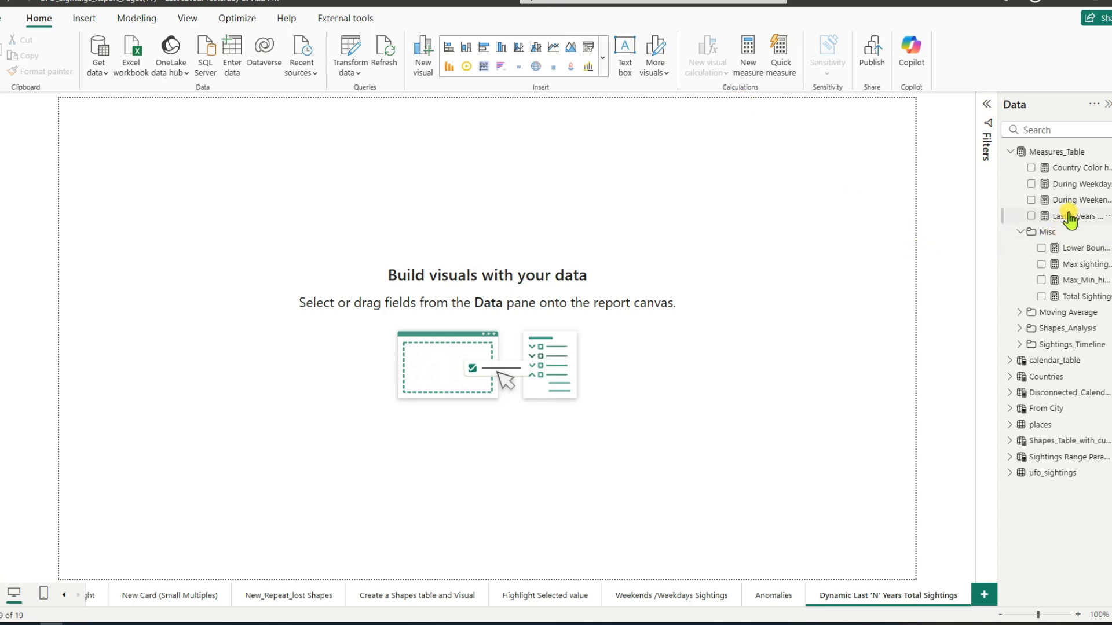
# Step: Place the Last N years Sightings measure on the report page as a card
pyautogui.moveTo(1070, 217); pyautogui.dragTo(775, 205)
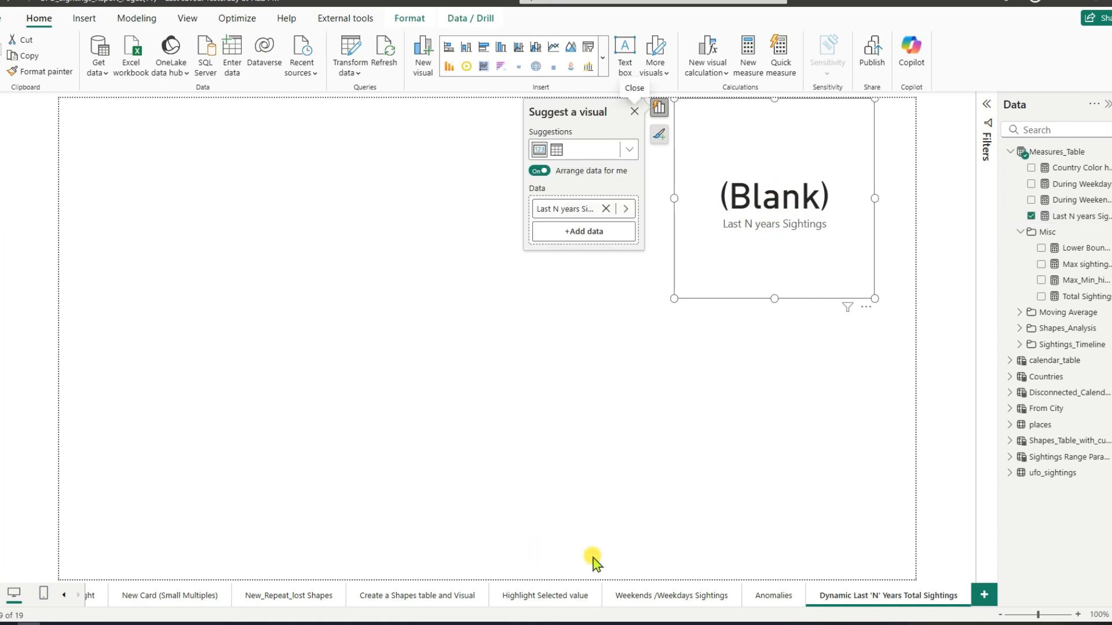
# Step: Copy the Decade Bin slicer from the Anomalies page to the Dynamic Last 'N' Years Total Sightings page without syncing it
pyautogui.click(774, 596)
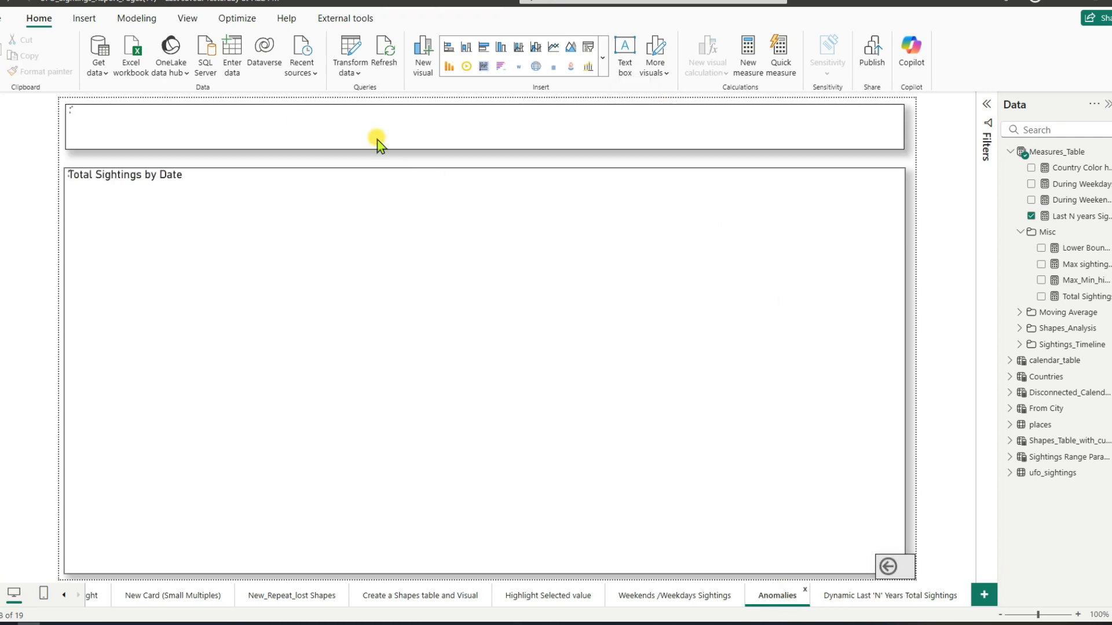
pyautogui.click(76, 151)
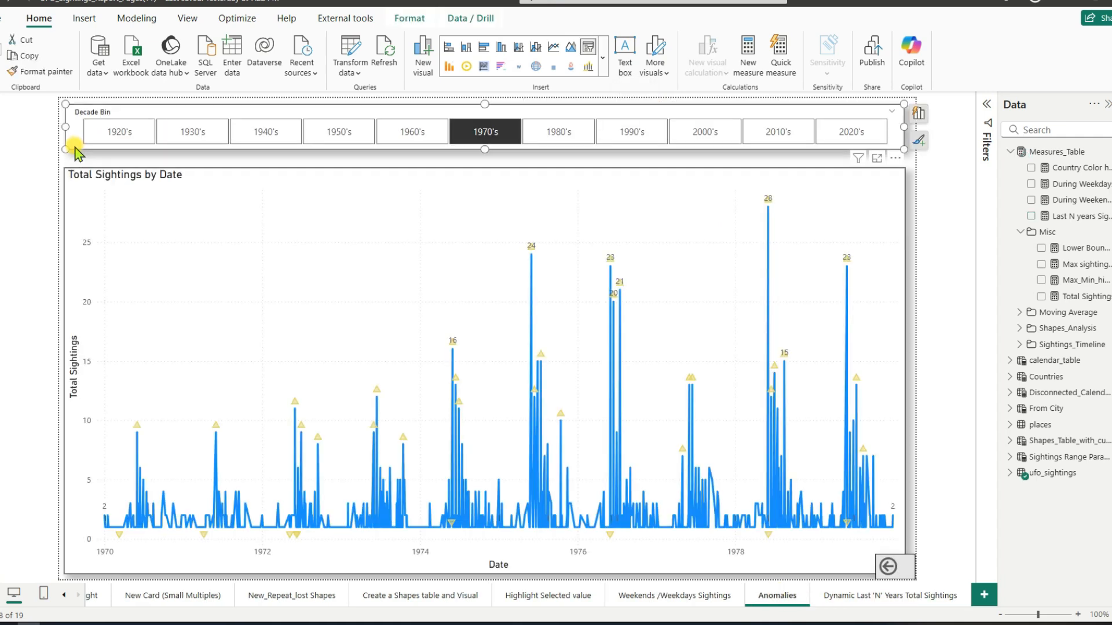
pyautogui.click(879, 597)
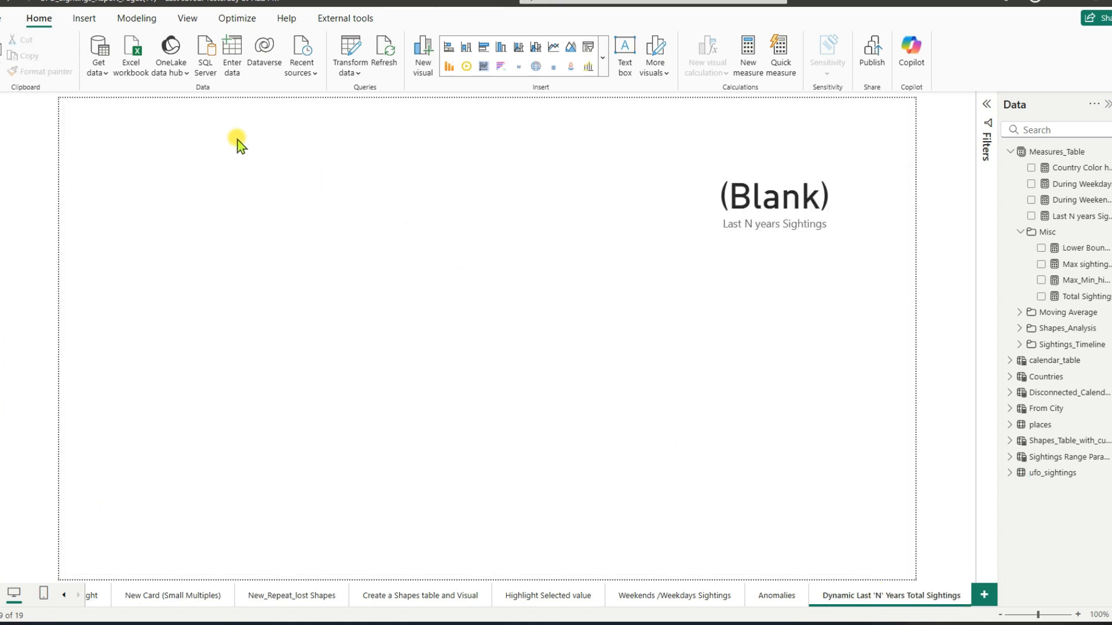
pyautogui.hotkey('ctrl', 'v')
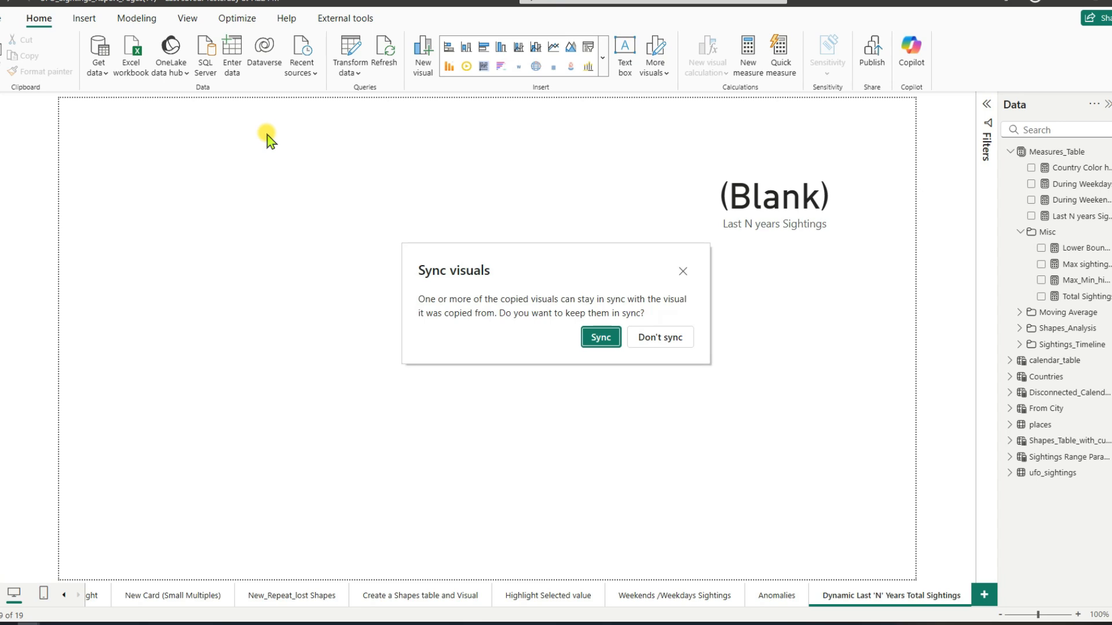
pyautogui.click(638, 342)
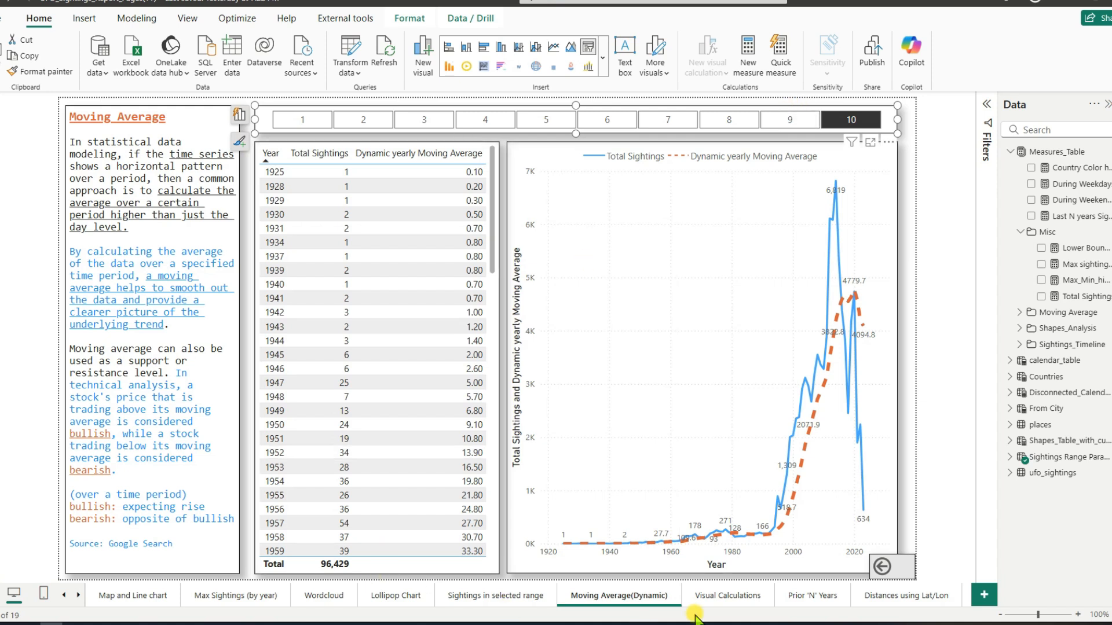
# Step: Try to paste the year-range slicer from the Moving Average(Dynamic) page onto the Dynamic Last 'N' Years Total Sightings page without syncing it
pyautogui.click(77, 595)
pyautogui.click(77, 596)
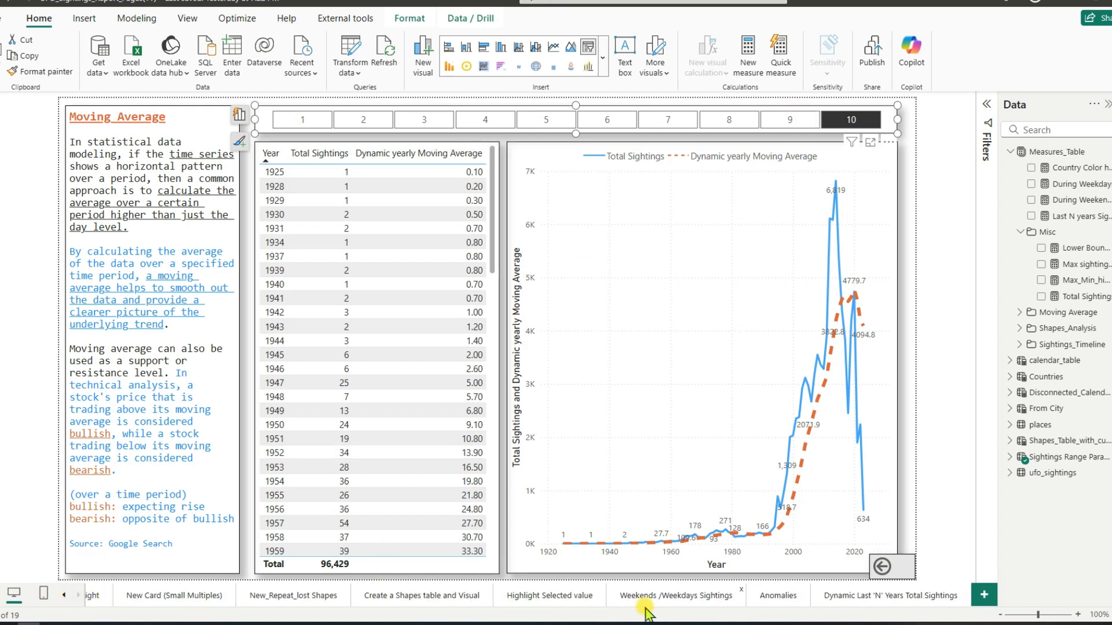
pyautogui.click(851, 600)
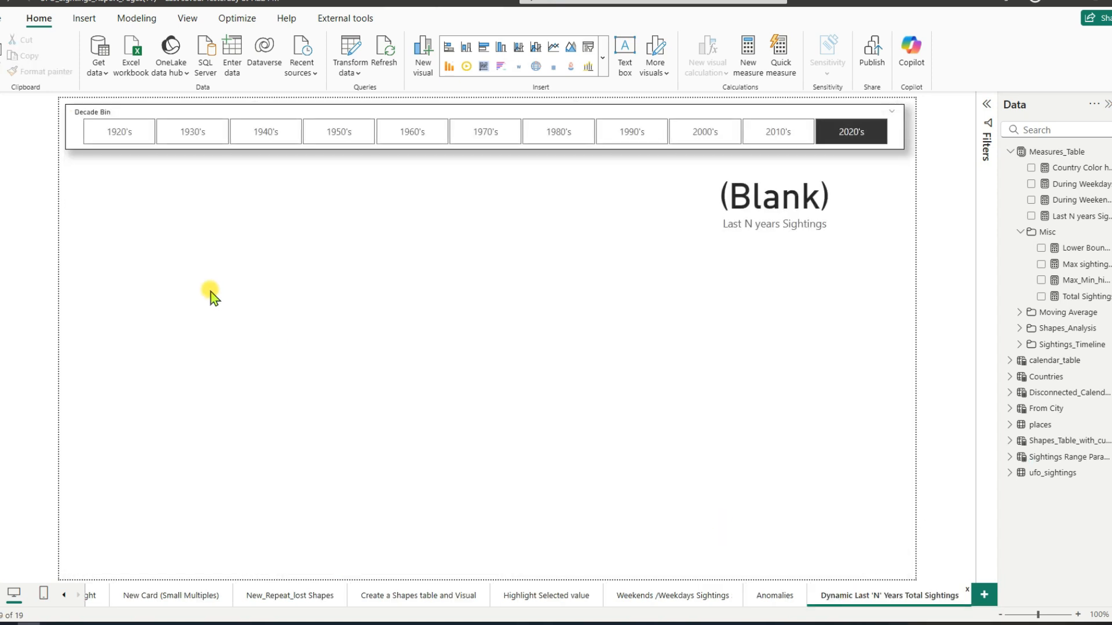
pyautogui.hotkey('ctrl', 'v')
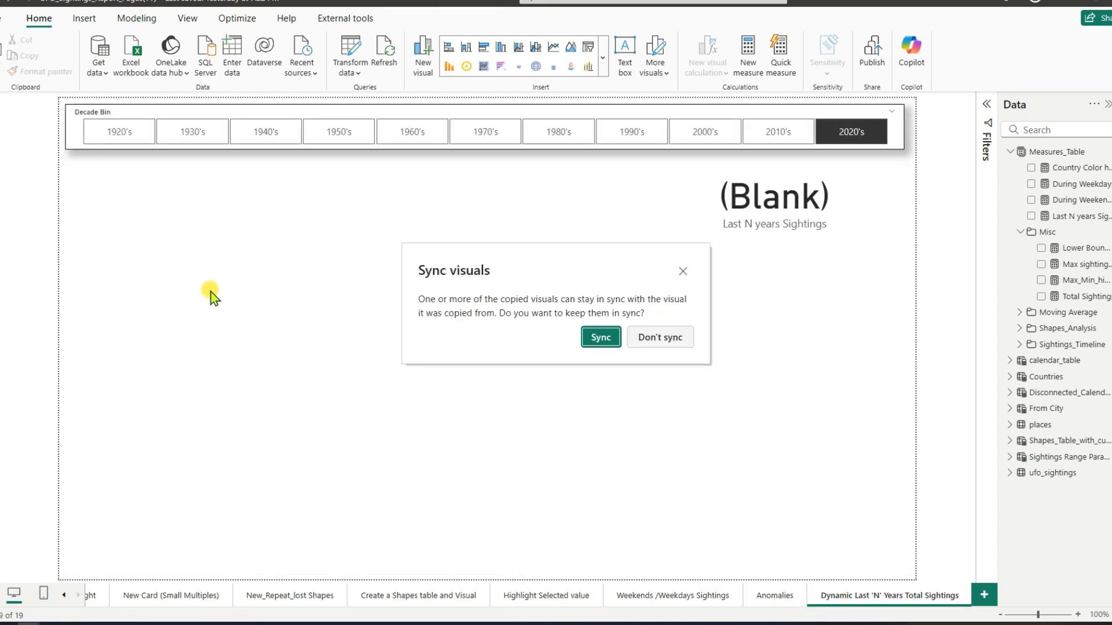
pyautogui.click(660, 337)
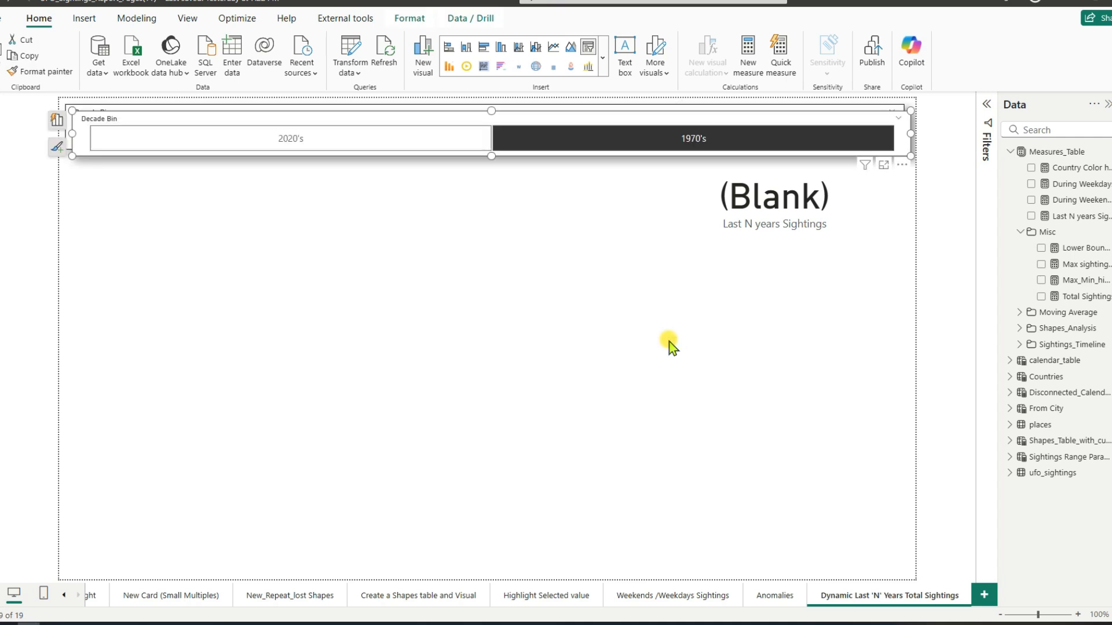
pyautogui.moveTo(666, 122); pyautogui.dragTo(649, 150)
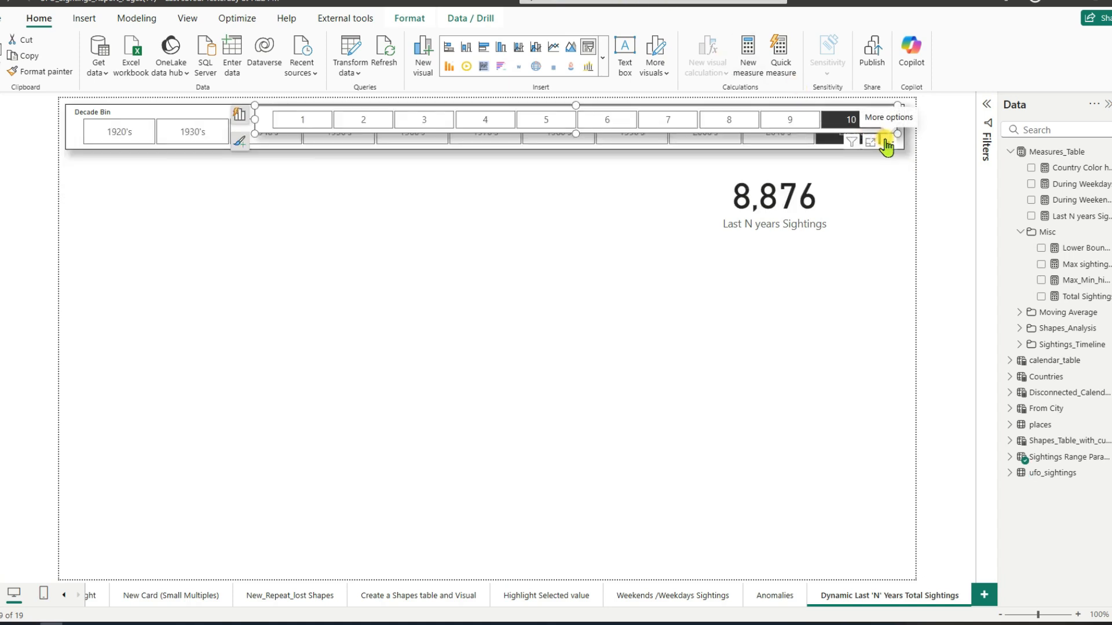
# Step: Arrange the Sightings Range Parameter slicer as a narrow vertical column just below the Decade Bin slicer at the canvas edge
pyautogui.moveTo(886, 145); pyautogui.dragTo(603, 272)
pyautogui.moveTo(698, 264); pyautogui.dragTo(130, 546)
pyautogui.moveTo(105, 241); pyautogui.dragTo(119, 170)
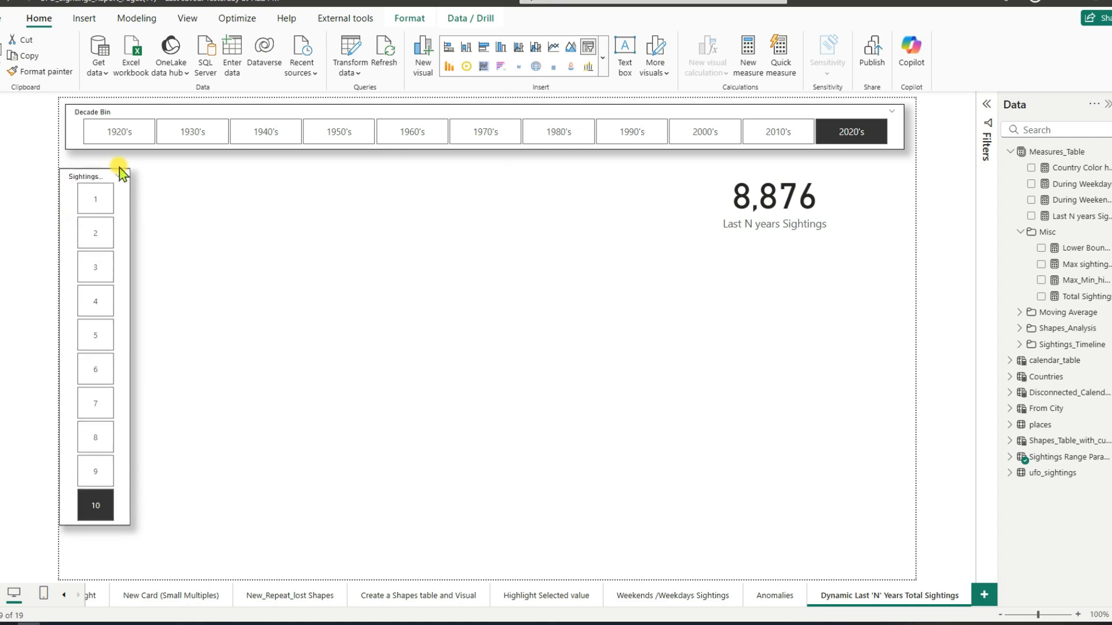
# Step: Set the Sightings Range Parameter slicer to 5 and check the card for the 2000's, 2020's and 2010's decades
pyautogui.click(99, 337)
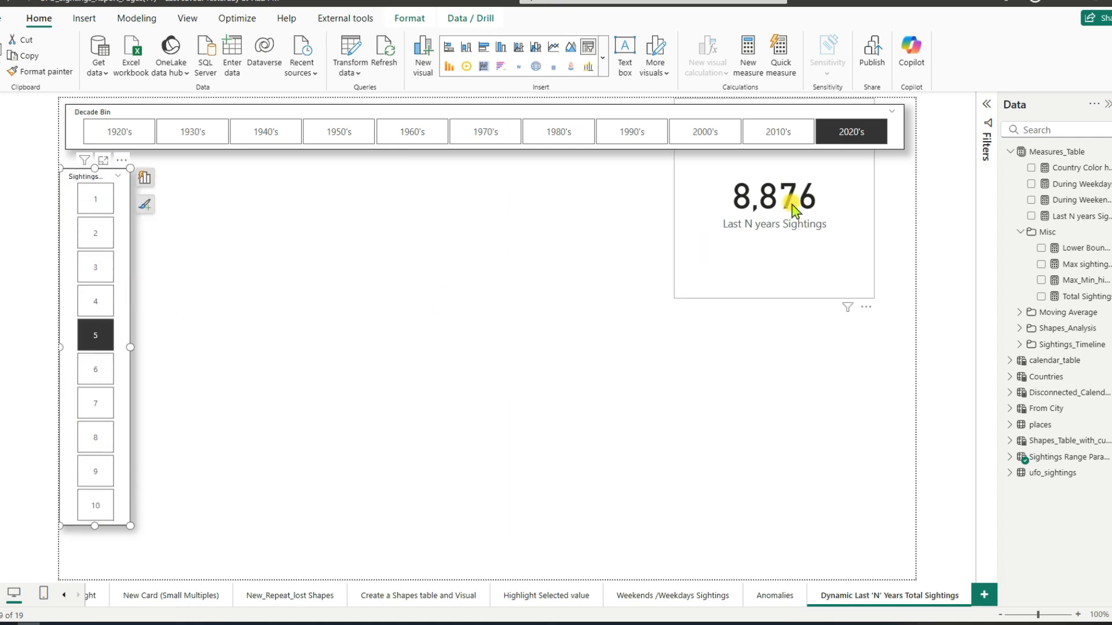
pyautogui.click(701, 137)
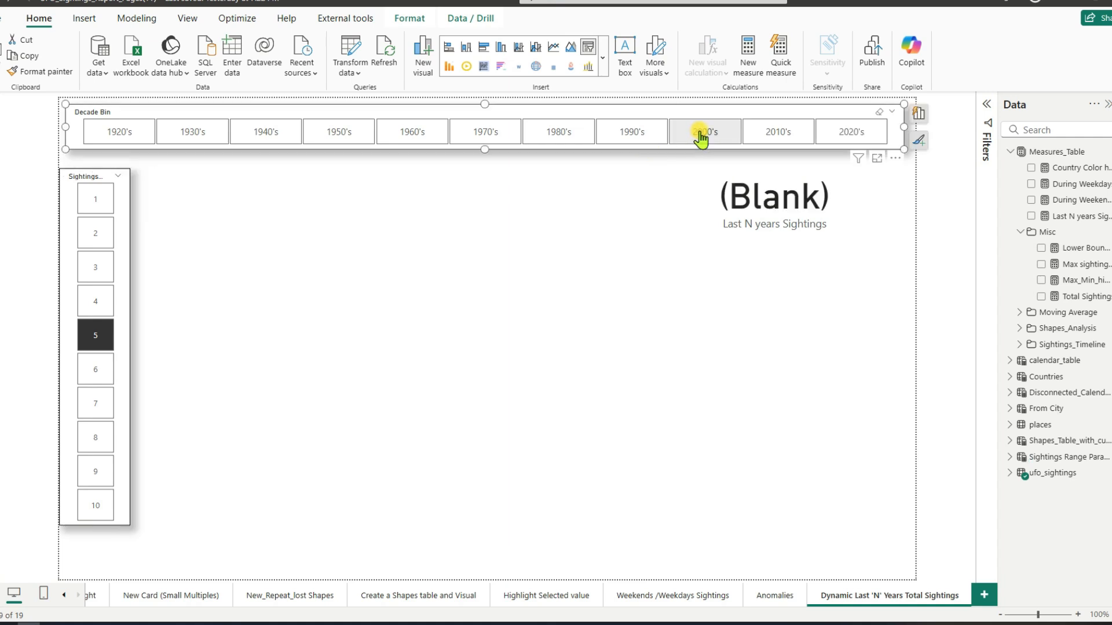
pyautogui.click(757, 141)
pyautogui.click(846, 145)
pyautogui.click(792, 141)
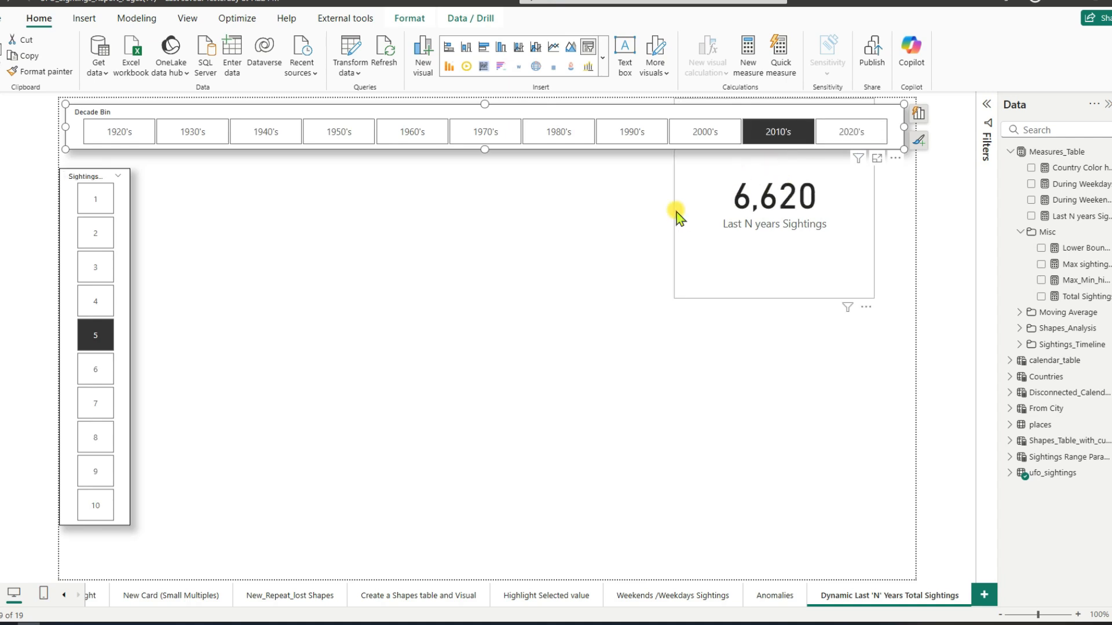
# Step: Check the Last N years Sightings card for the 1990's, 1980's and 2000's decades
pyautogui.click(694, 143)
pyautogui.click(637, 142)
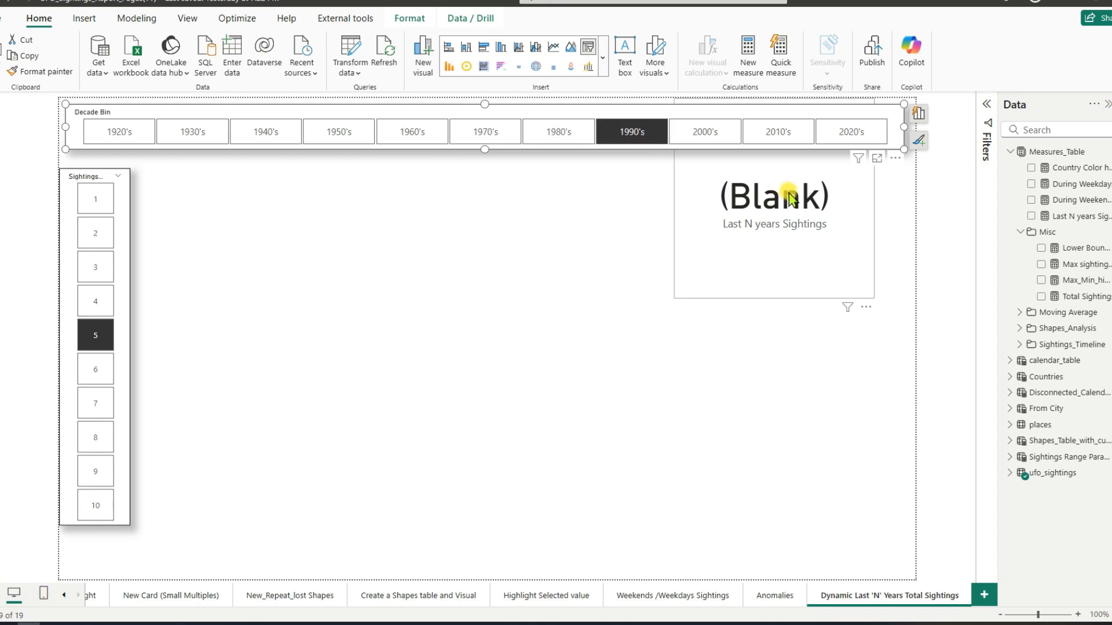
pyautogui.click(578, 141)
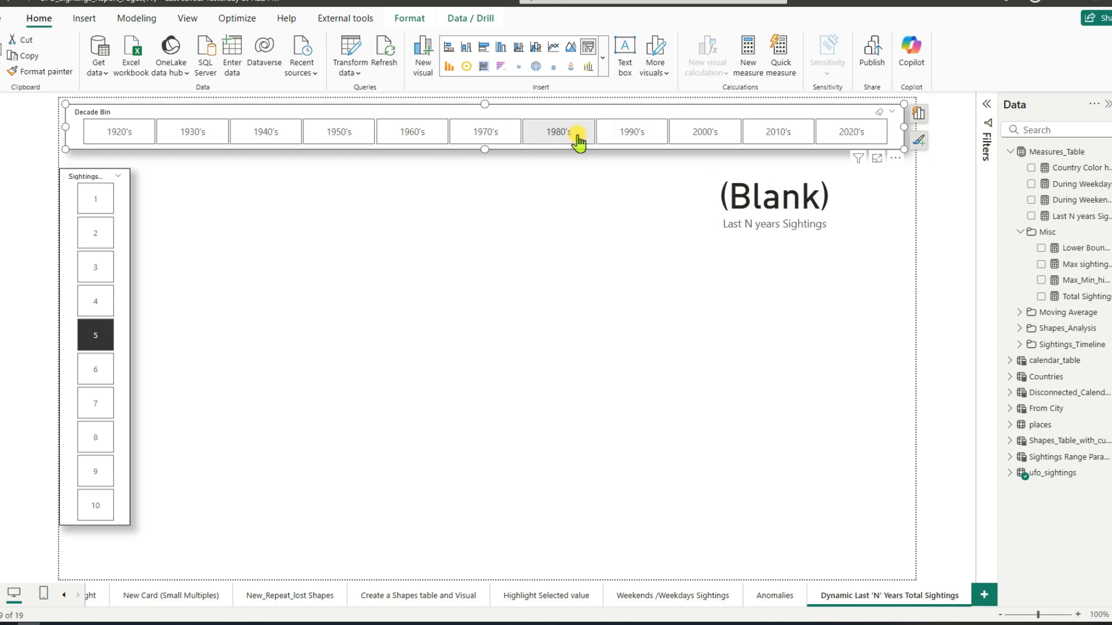
pyautogui.click(633, 141)
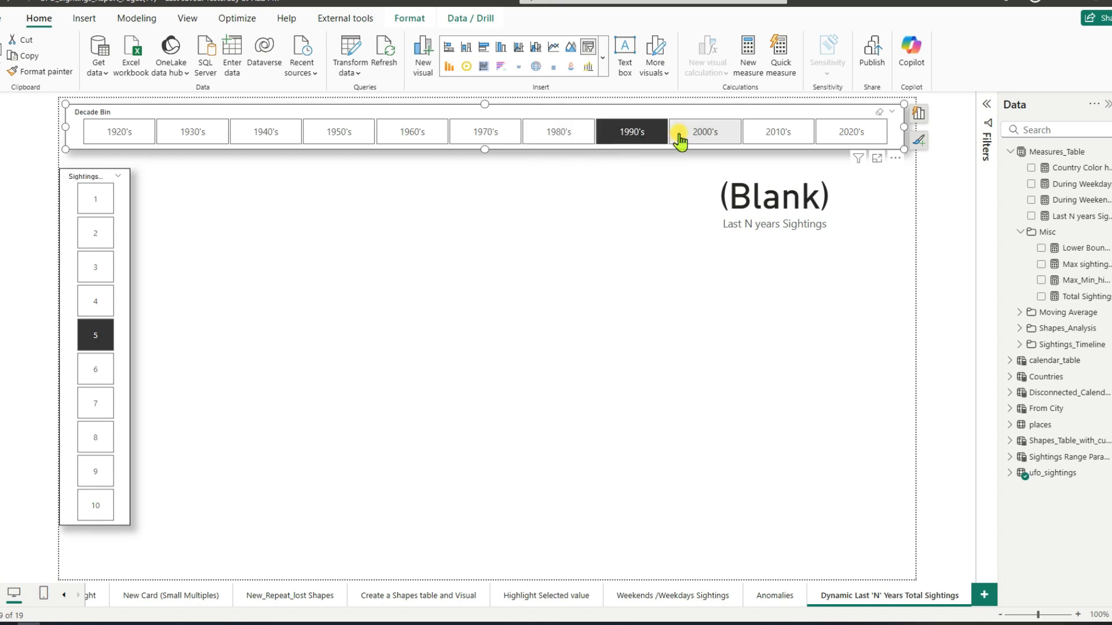
pyautogui.click(685, 141)
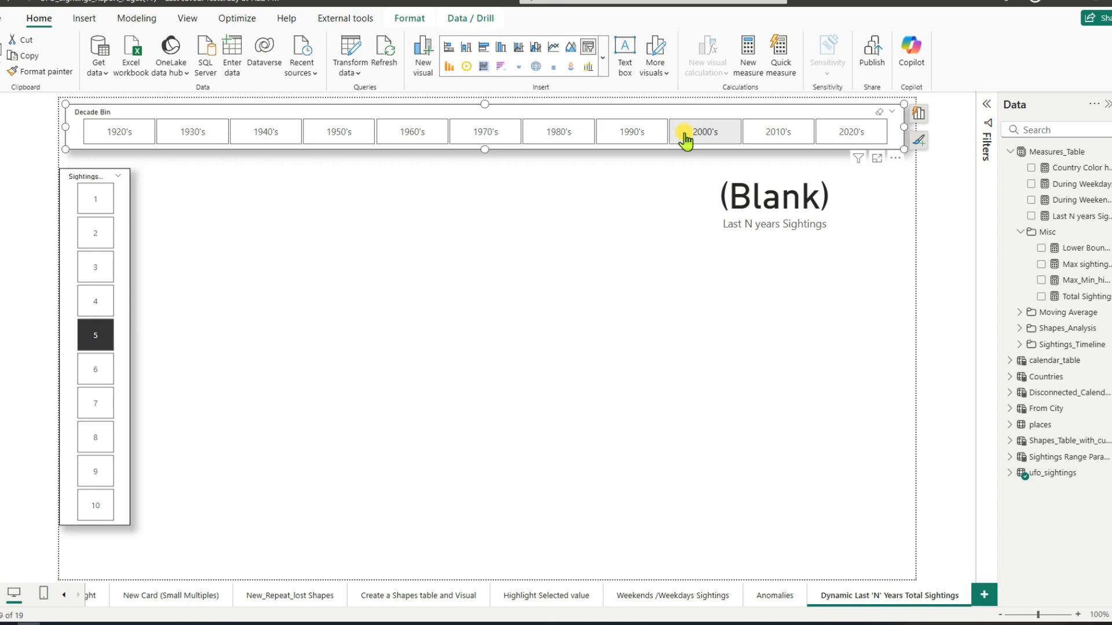
# Step: Set the Sightings Range Parameter slicer to 8 while the 2000's decade is selected
pyautogui.click(740, 182)
pyautogui.press('Escape')
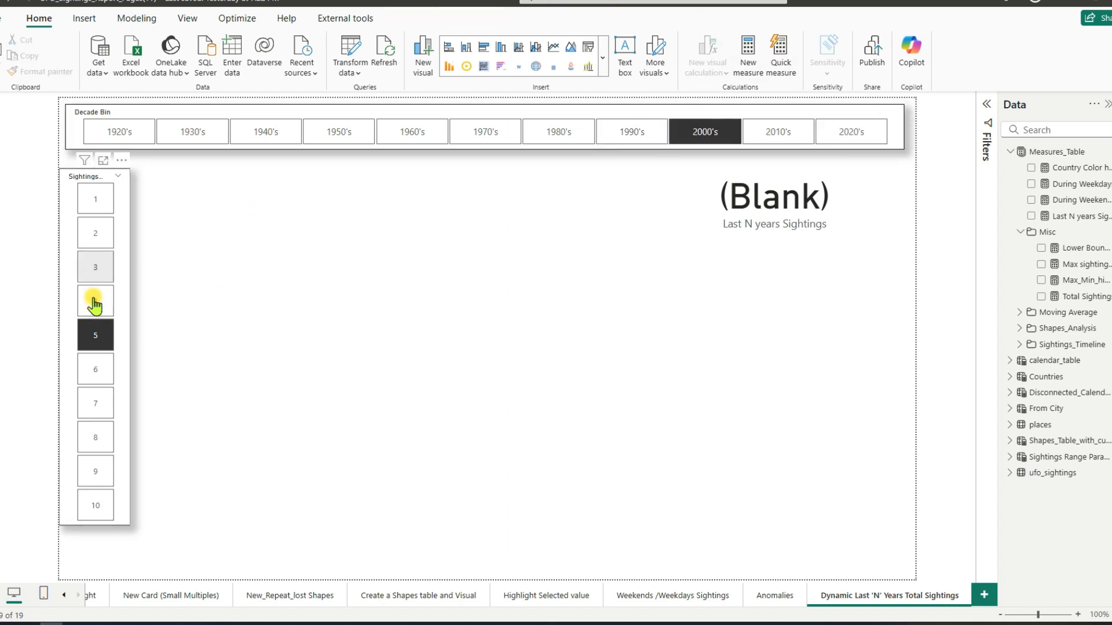
pyautogui.click(84, 445)
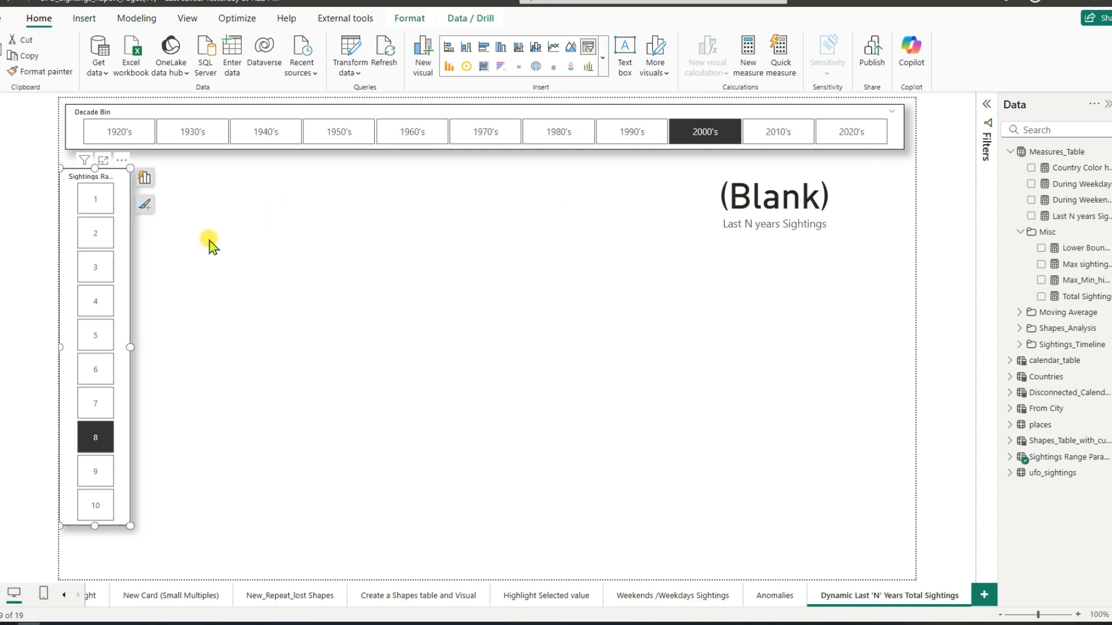
# Step: Replace the Decade Bin field of the horizontal slicer with the Year field from the disconnected calendar table
pyautogui.click(583, 113)
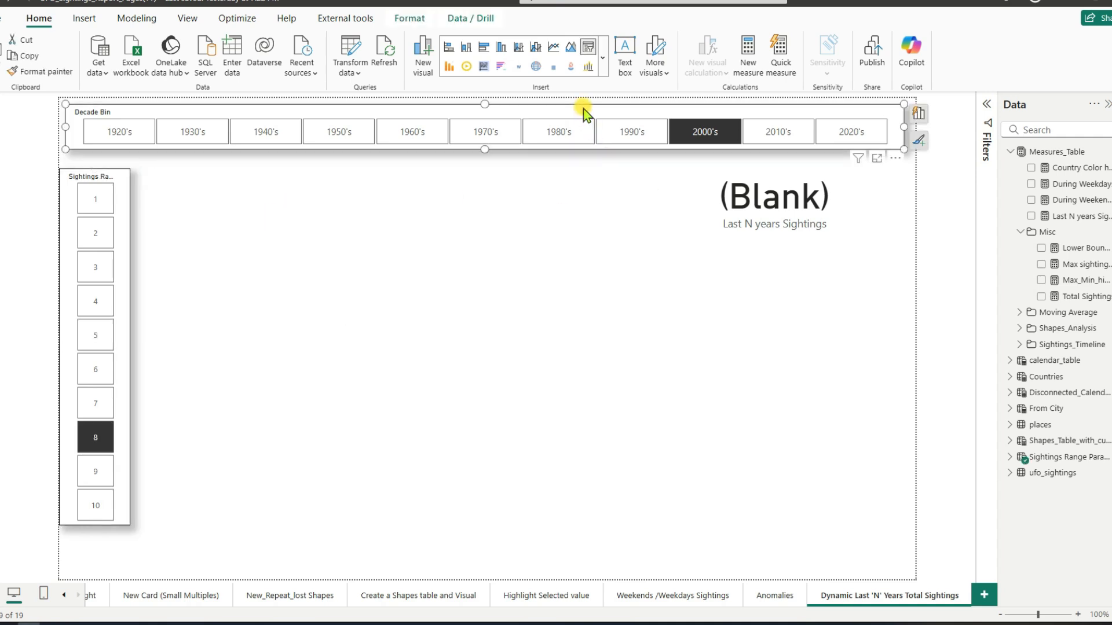
pyautogui.click(916, 121)
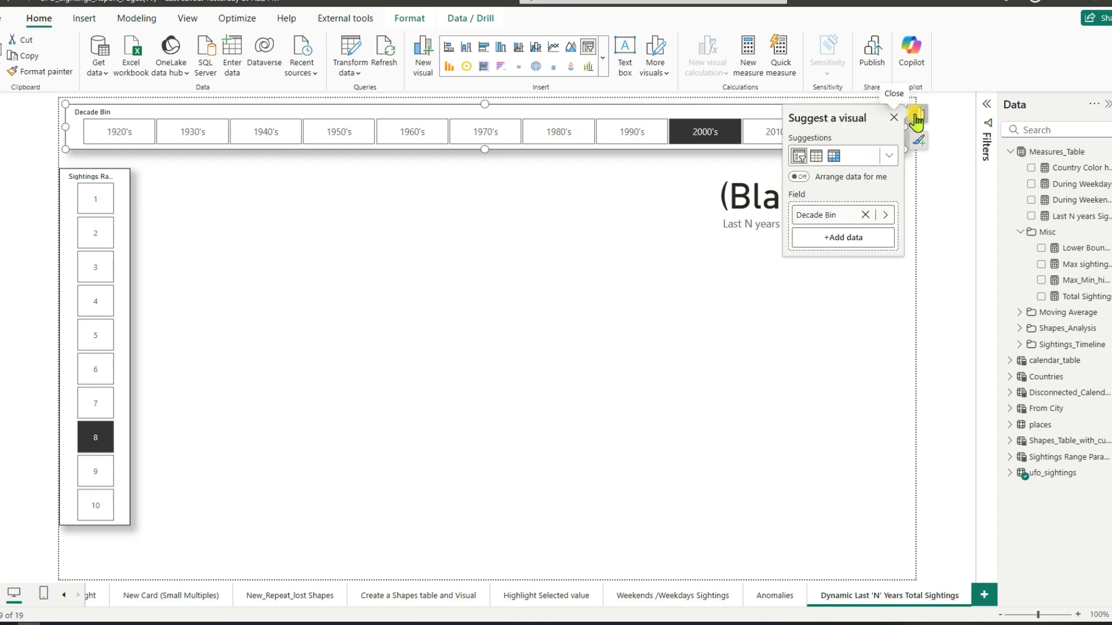
pyautogui.click(888, 214)
pyautogui.scroll(-2, 925, 281)
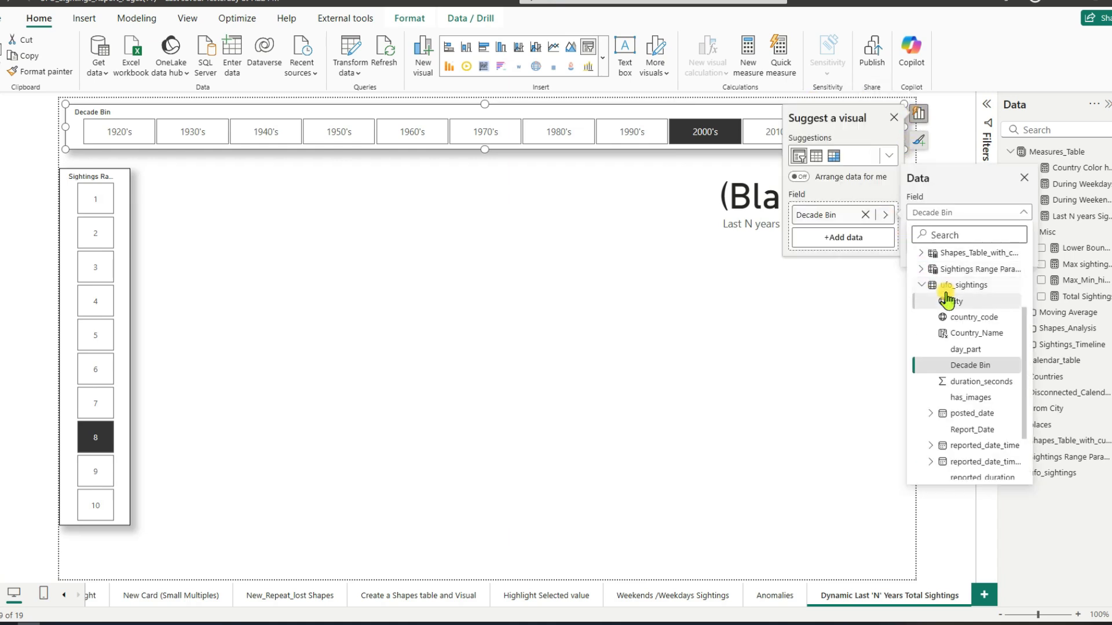
pyautogui.click(924, 290)
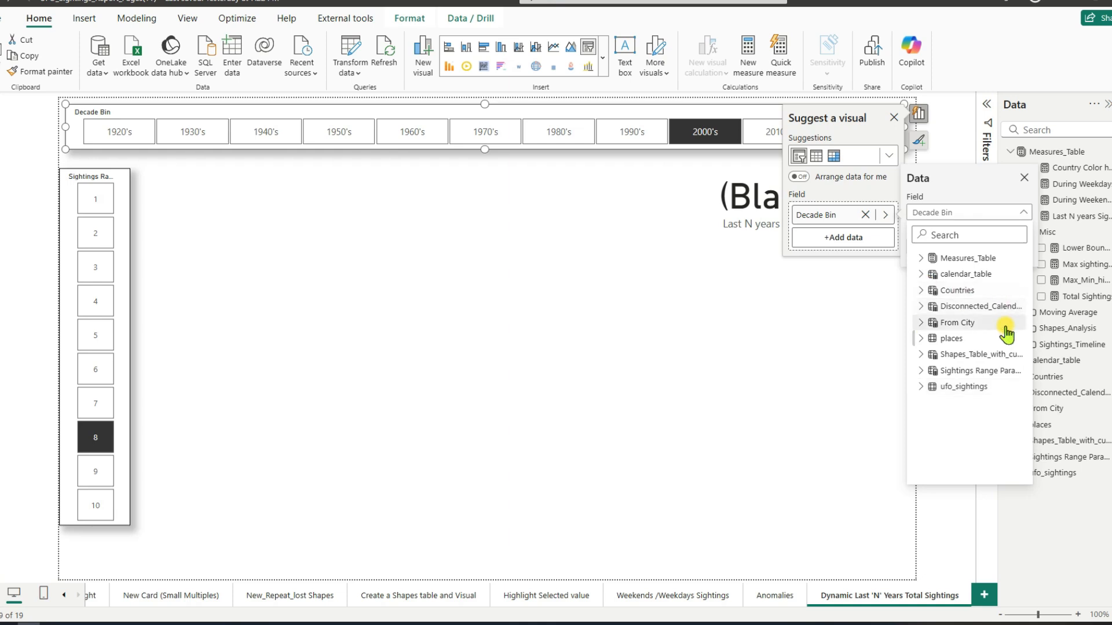
pyautogui.click(920, 306)
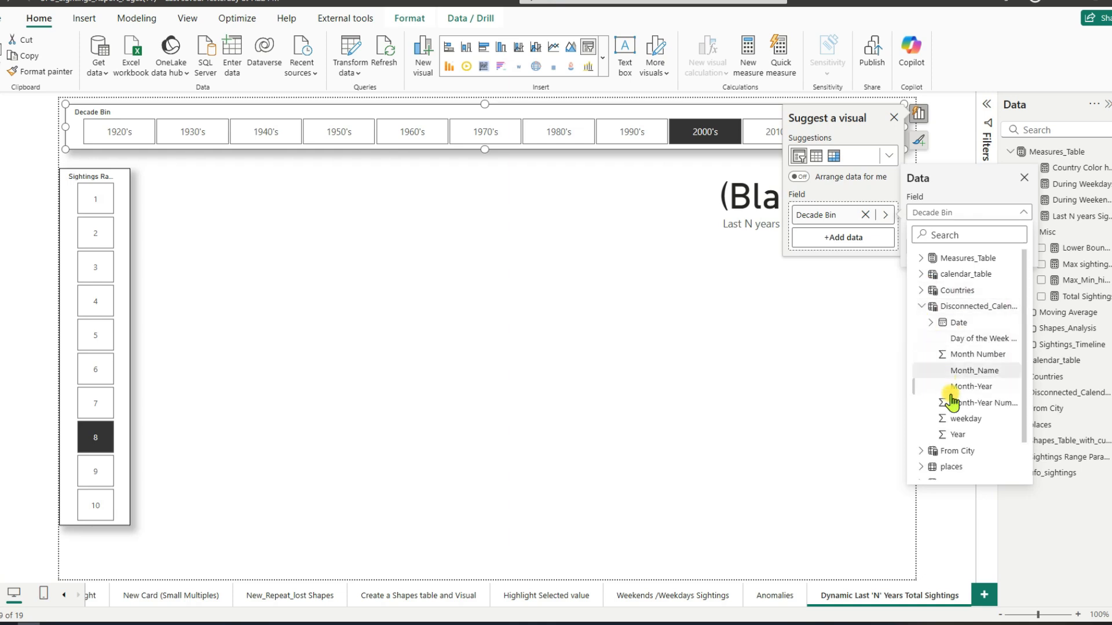
pyautogui.click(958, 435)
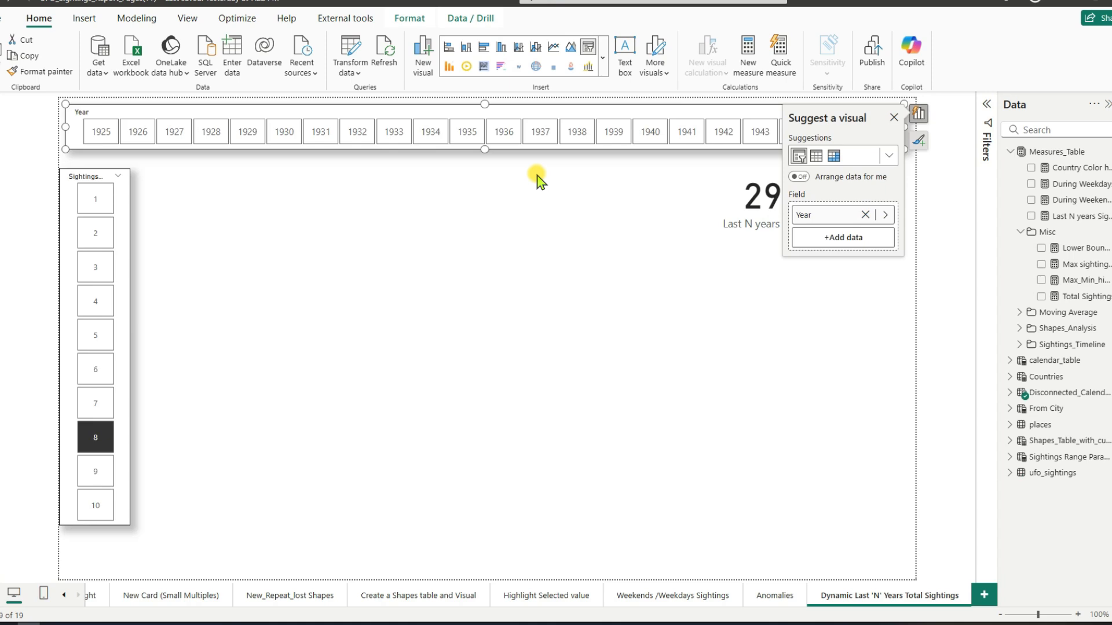
pyautogui.click(894, 119)
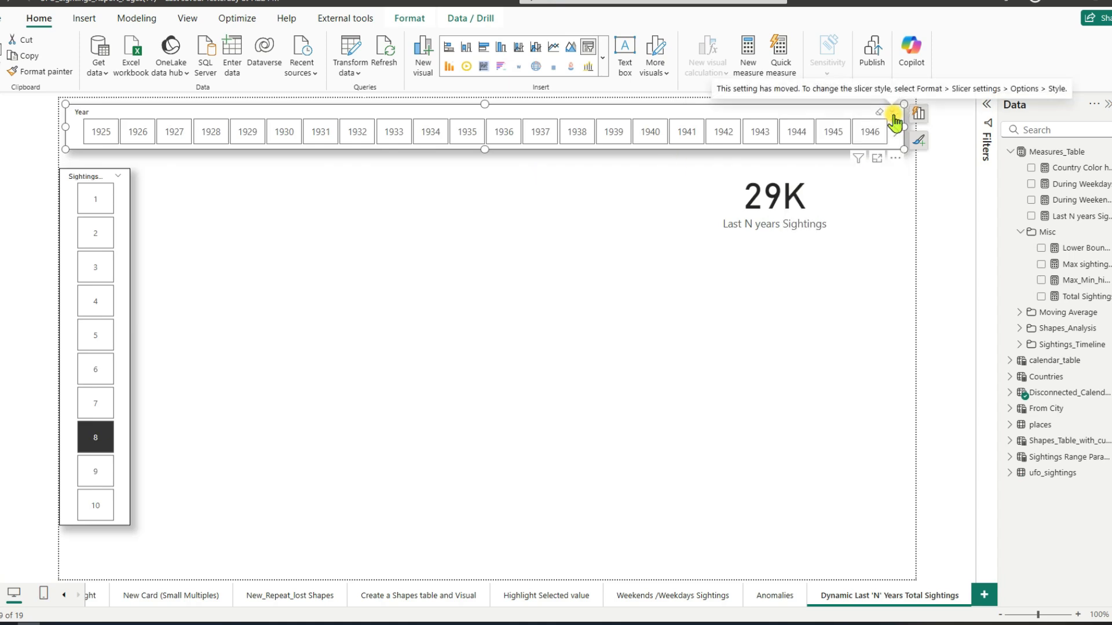
# Step: Shrink the Last N years Sightings card so it starts below the Year slicer, and set its callout value display units to None
pyautogui.click(778, 248)
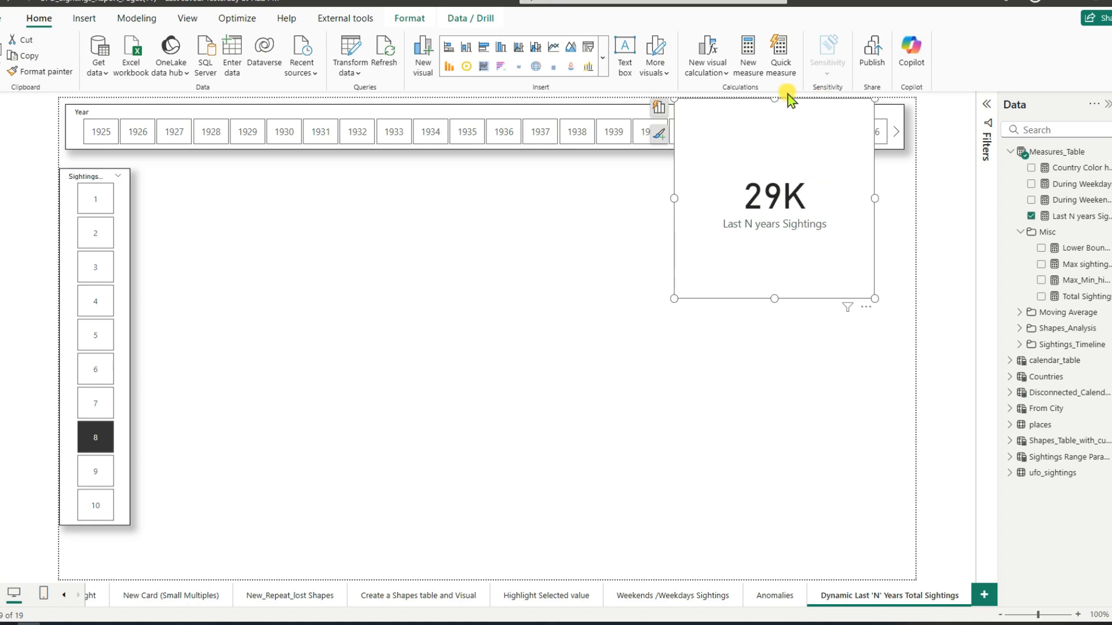
pyautogui.moveTo(774, 98); pyautogui.dragTo(774, 166)
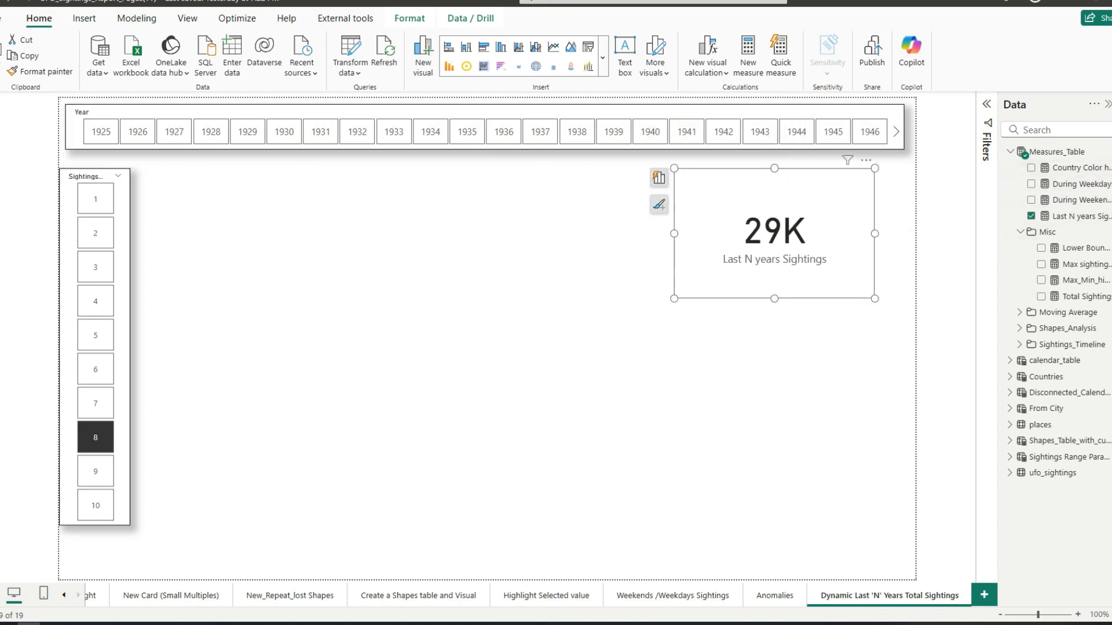
pyautogui.click(1111, 148)
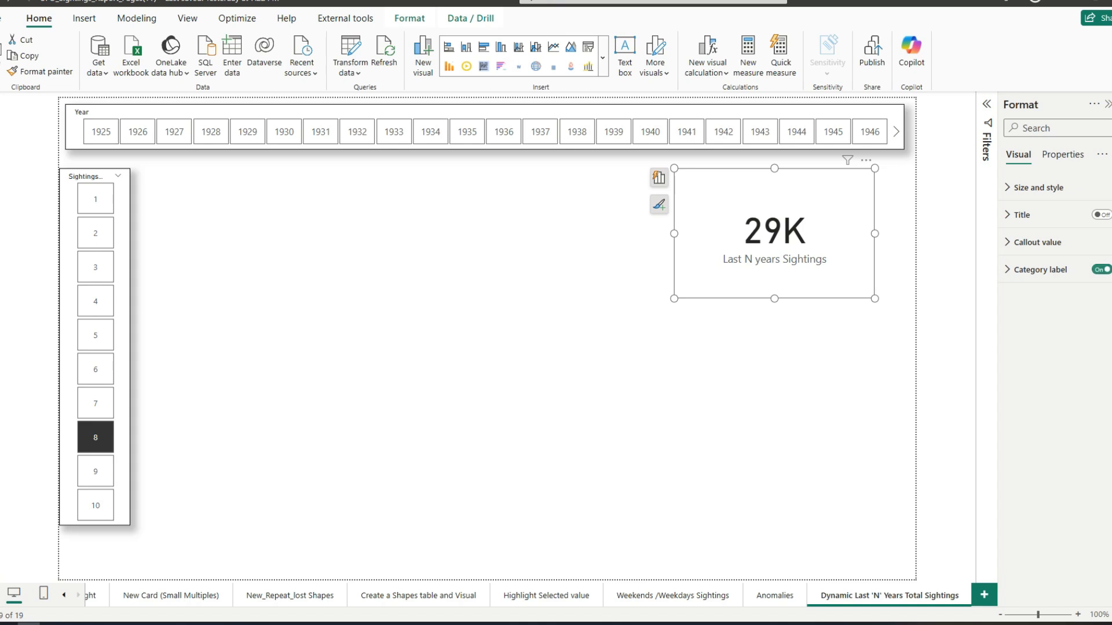
pyautogui.click(1039, 249)
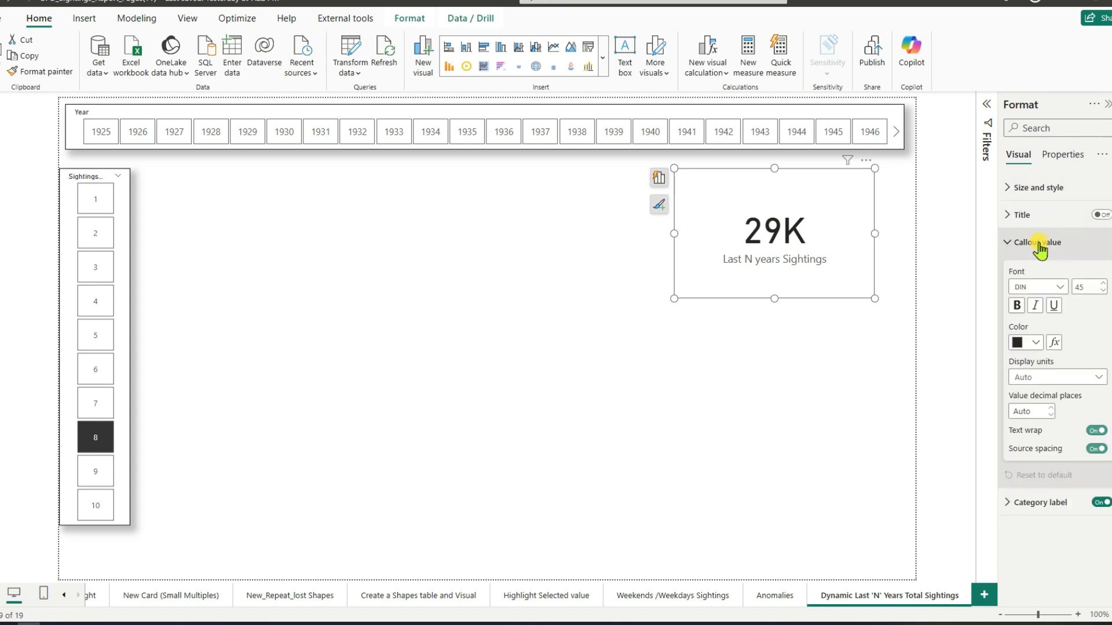
pyautogui.click(1055, 382)
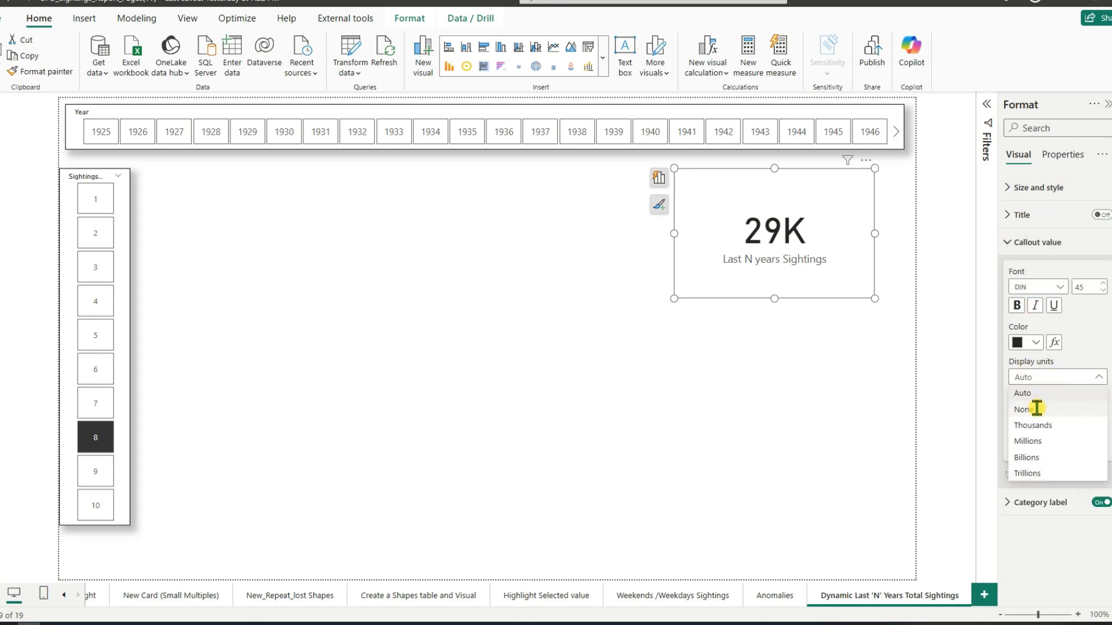
pyautogui.click(1036, 409)
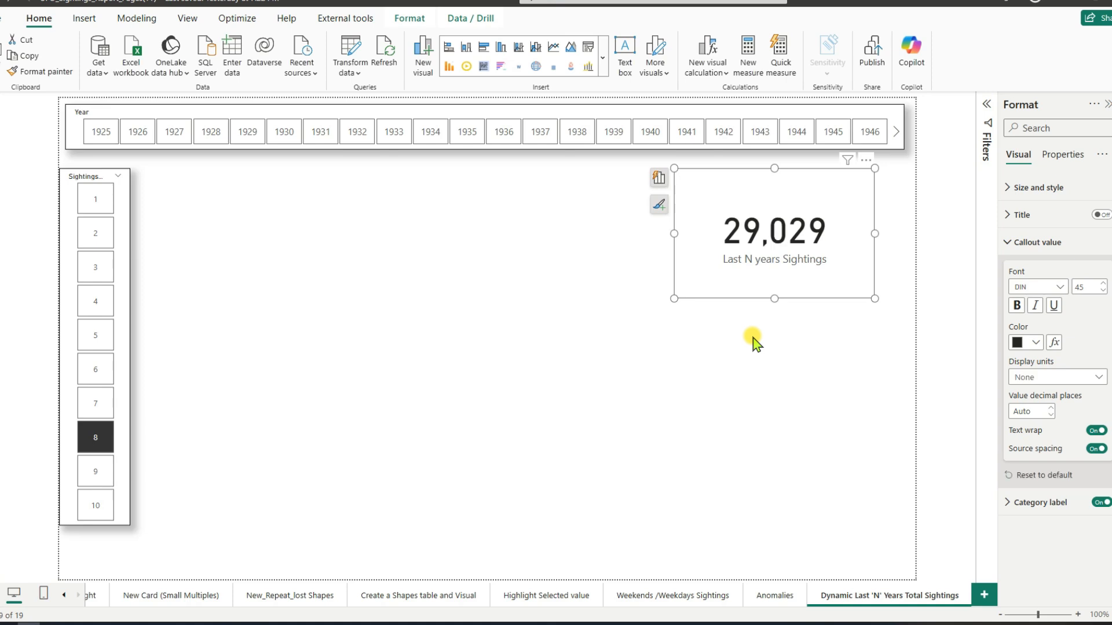
pyautogui.click(753, 342)
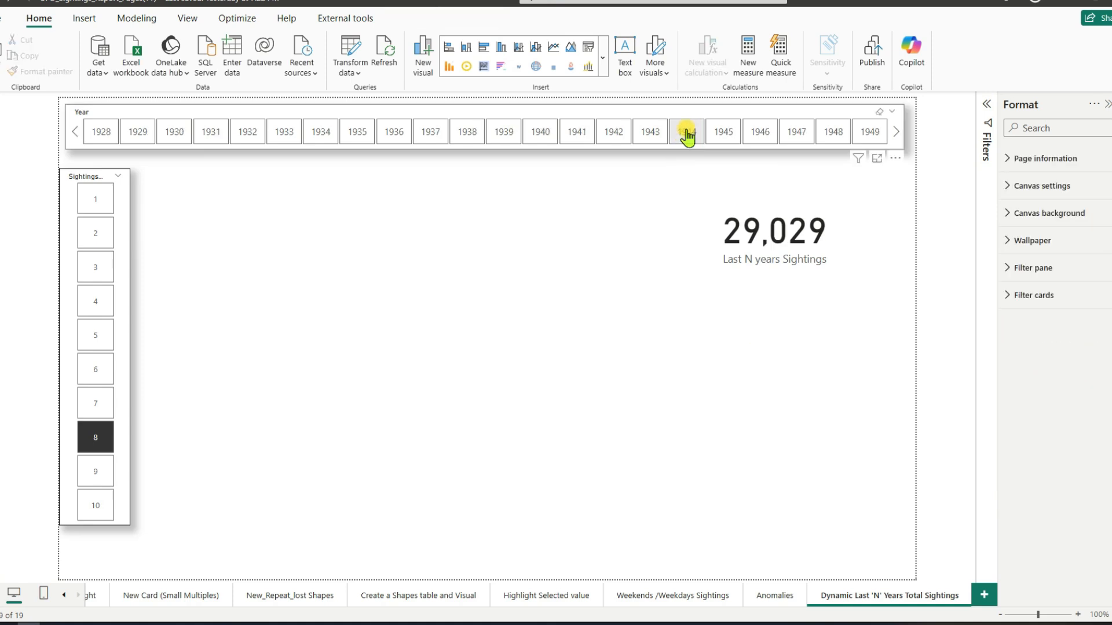
# Step: Check the Last N years Sightings card for the years 1942 and 1945, and browse the slicer's subsequent years
pyautogui.click(608, 138)
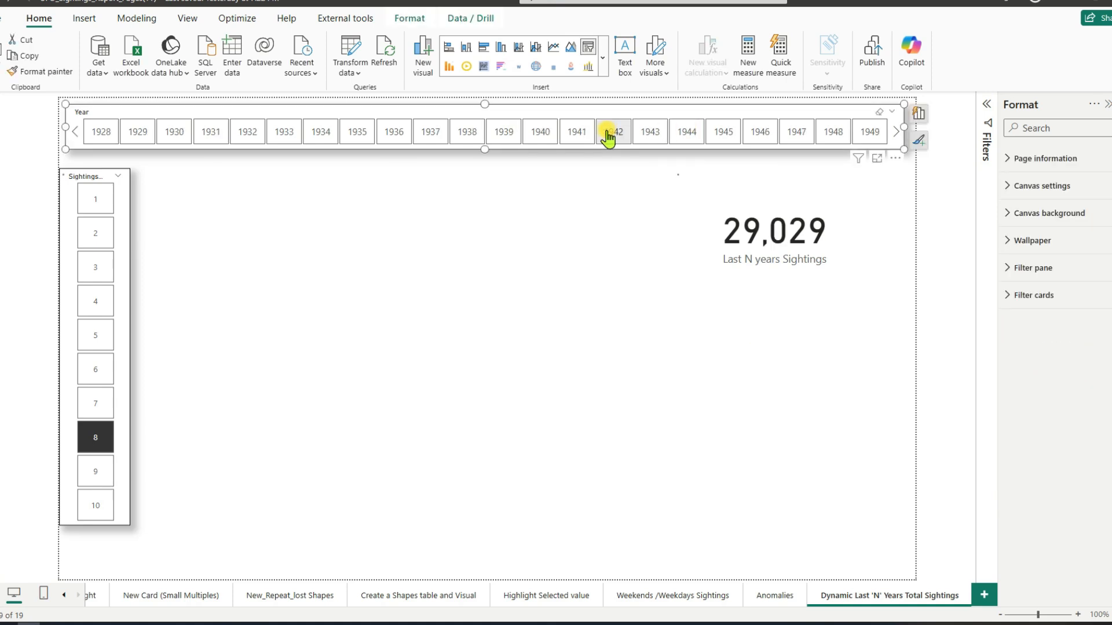
pyautogui.click(715, 138)
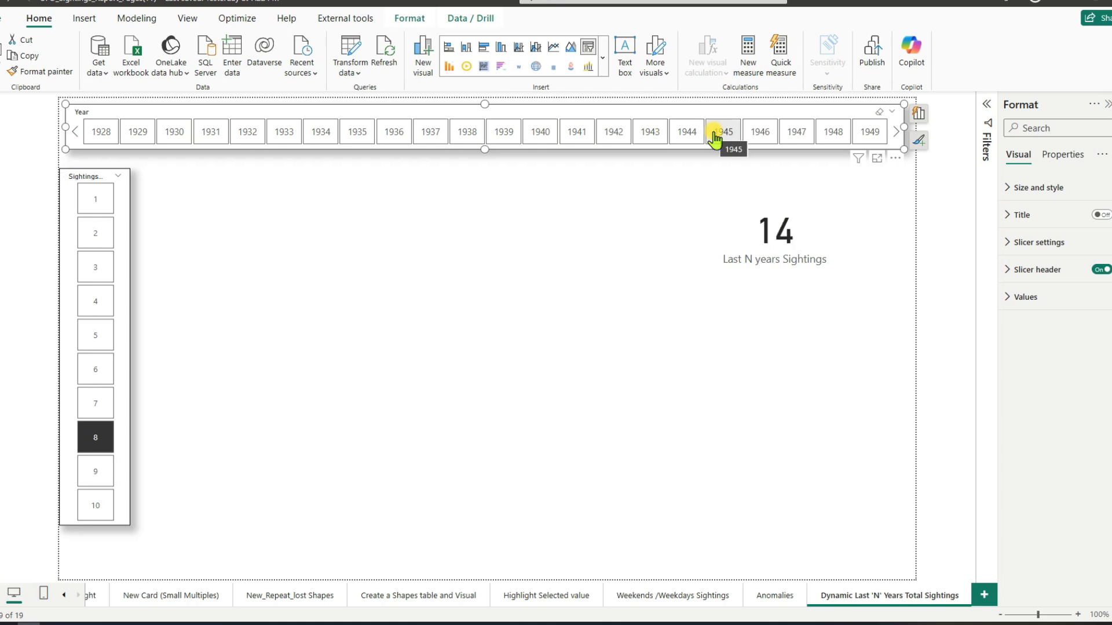
pyautogui.scroll(-5, 716, 137)
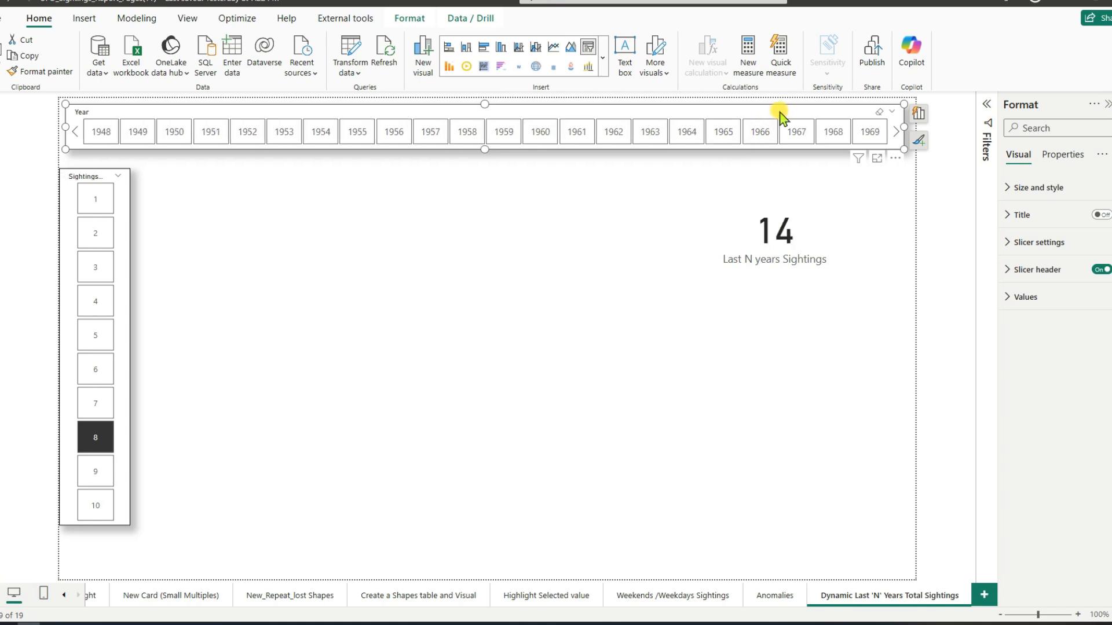
# Step: Examine which table supplies the Year field of the Year slicer
pyautogui.click(917, 114)
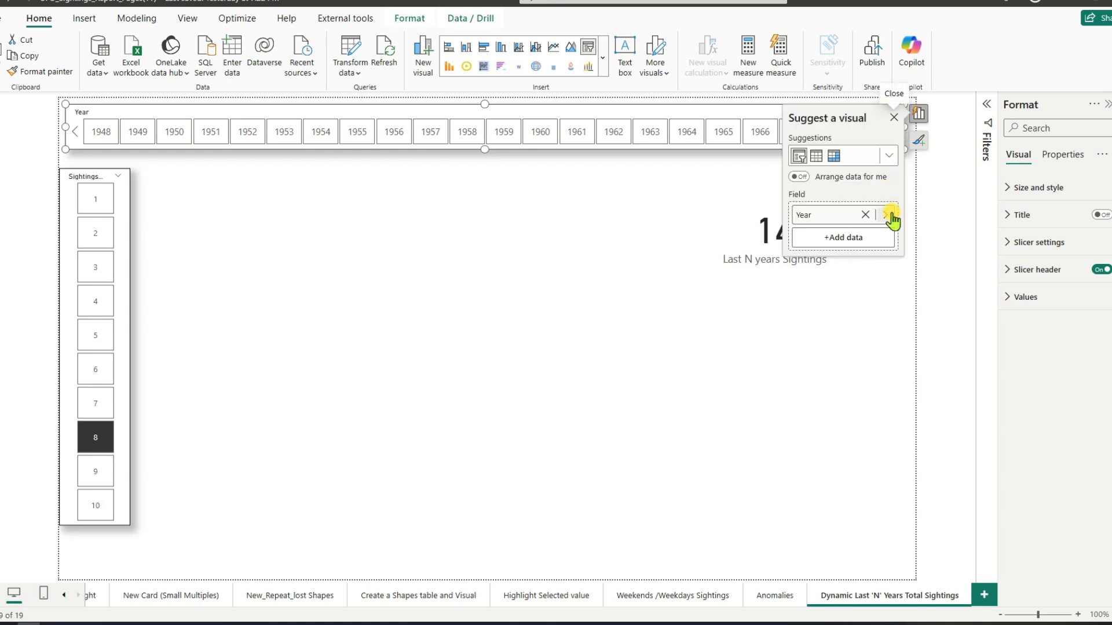
pyautogui.click(889, 217)
pyautogui.scroll(-2, 955, 257)
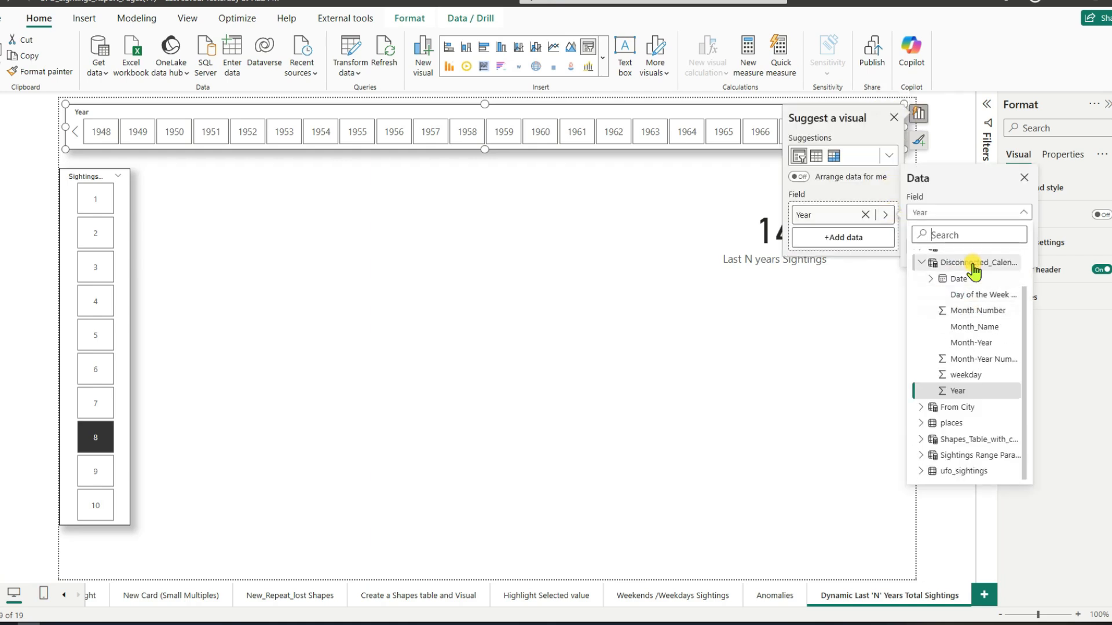
pyautogui.click(921, 262)
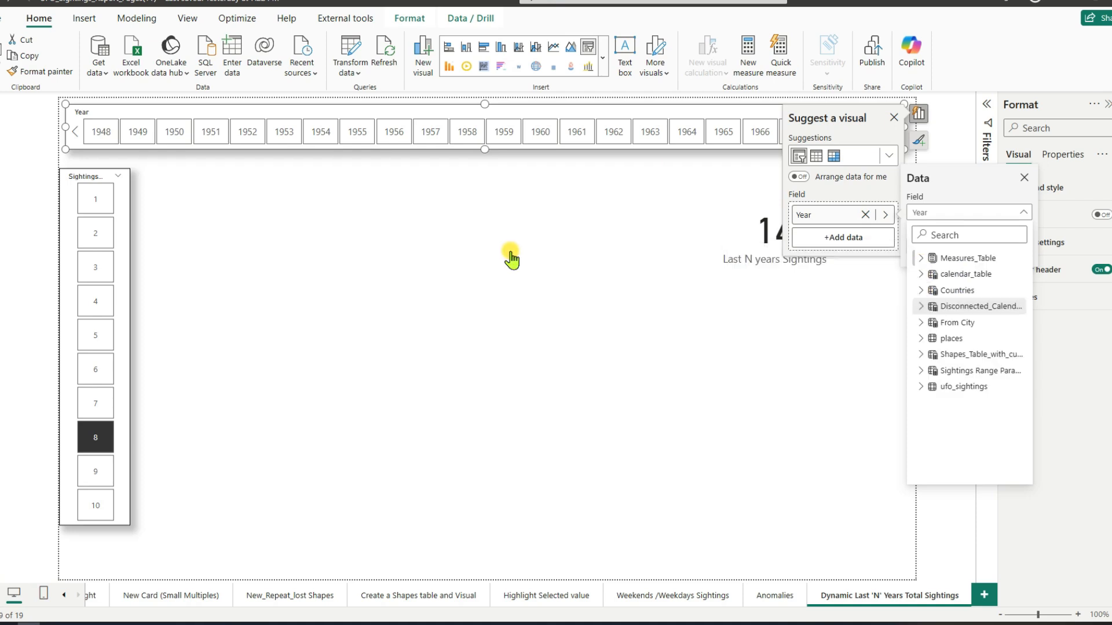
pyautogui.click(92, 273)
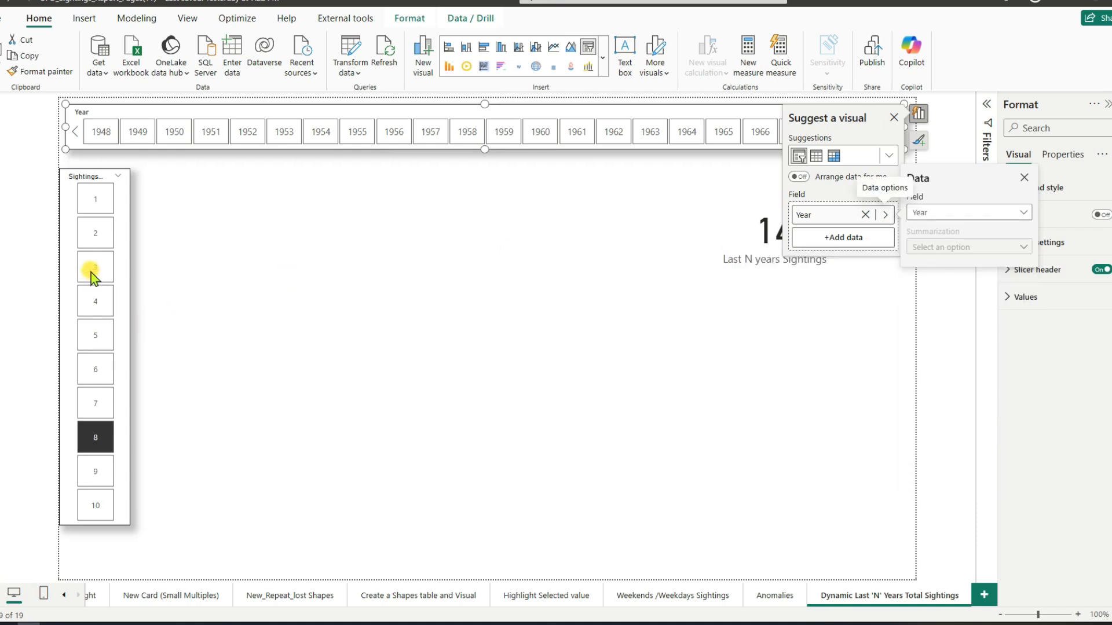
pyautogui.click(893, 116)
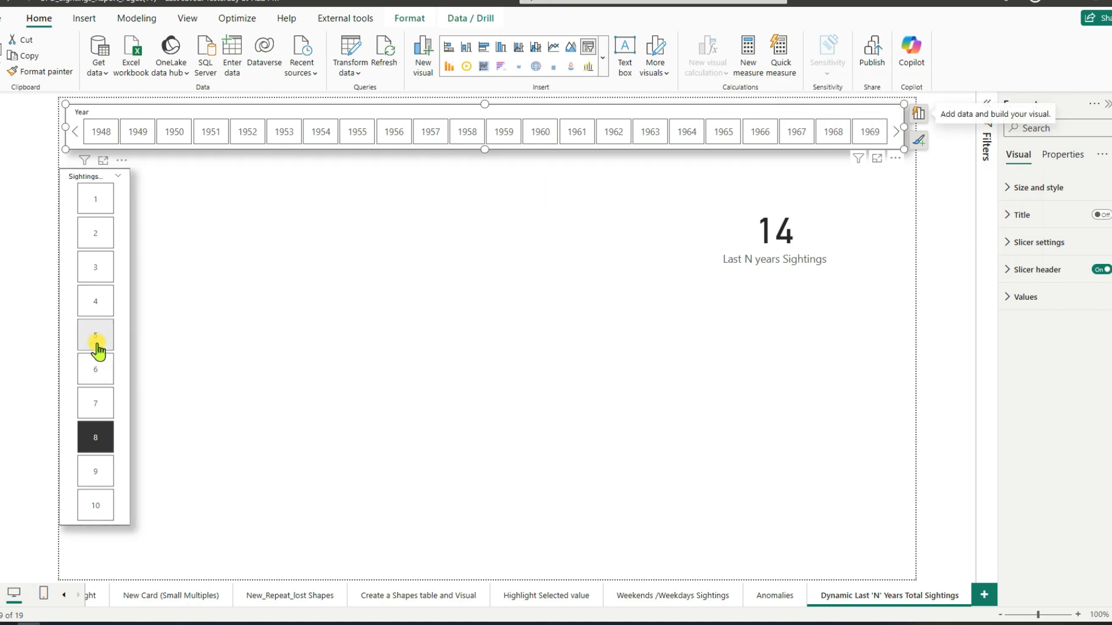
# Step: Set the Sightings Range Parameter slicer to 4 and then 3, checking the Last N years Sightings card
pyautogui.click(98, 307)
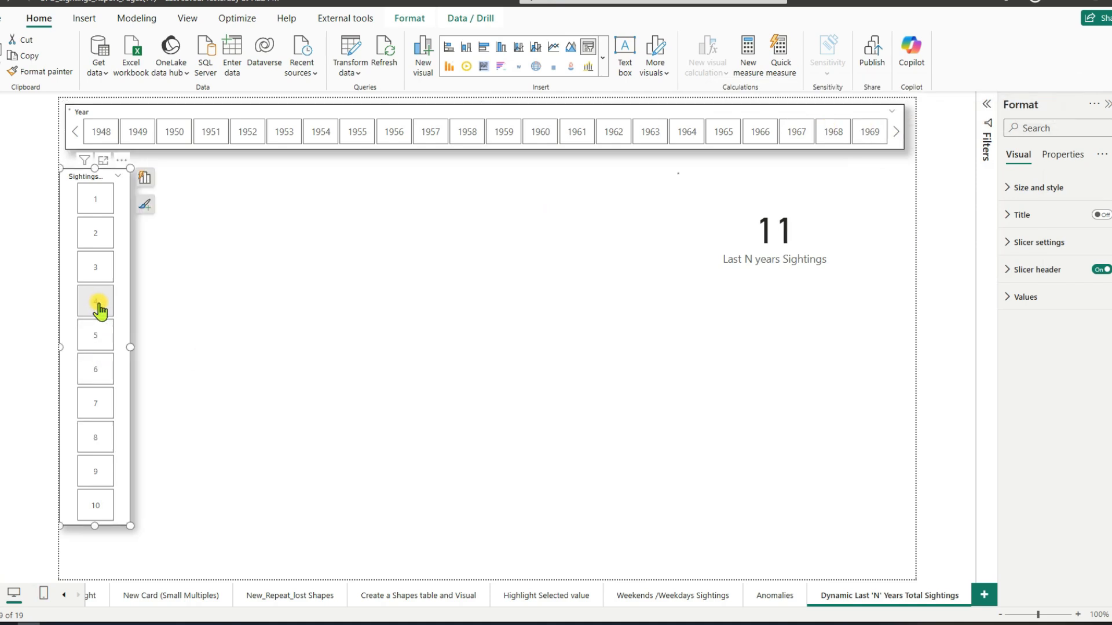
pyautogui.click(95, 273)
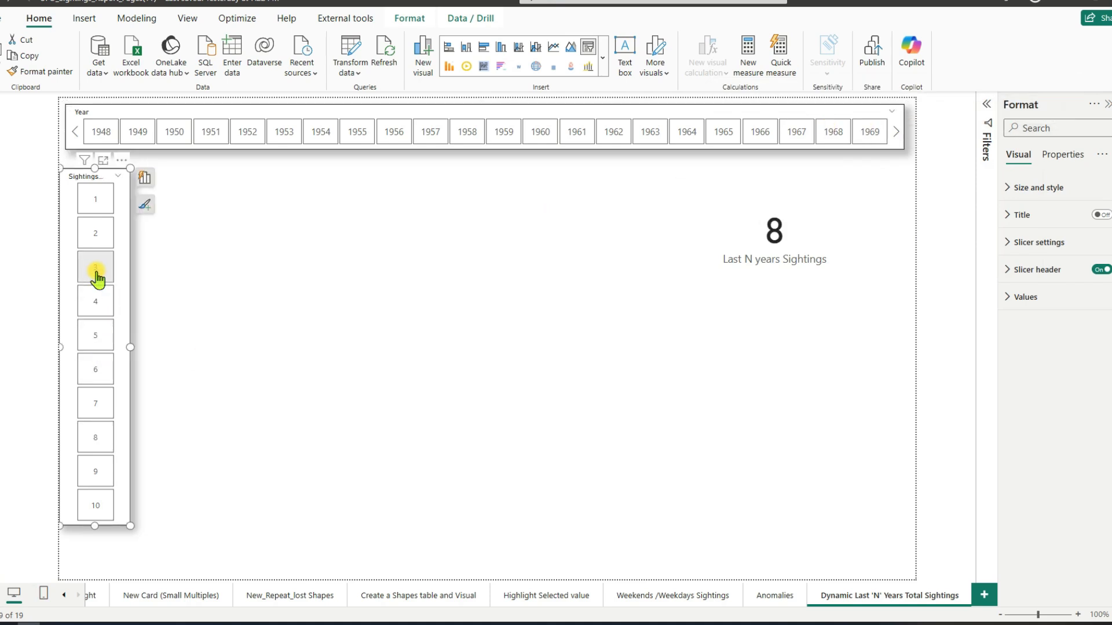
# Step: Insert a line chart on the report page and move it up beneath the Year slicer
pyautogui.click(483, 211)
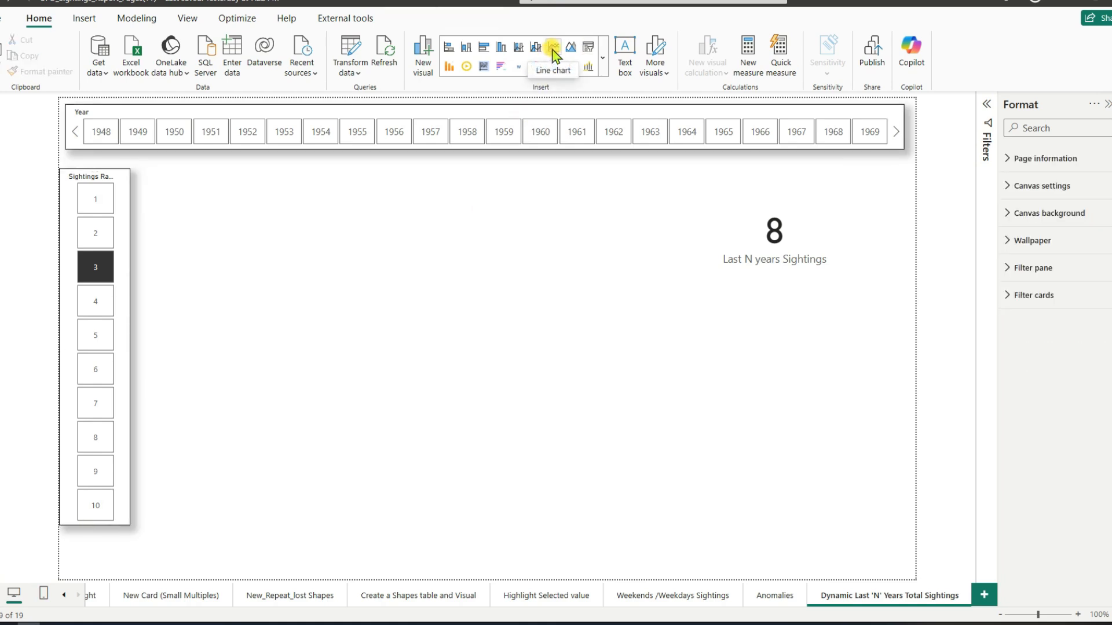
pyautogui.click(553, 51)
pyautogui.moveTo(511, 299); pyautogui.dragTo(536, 228)
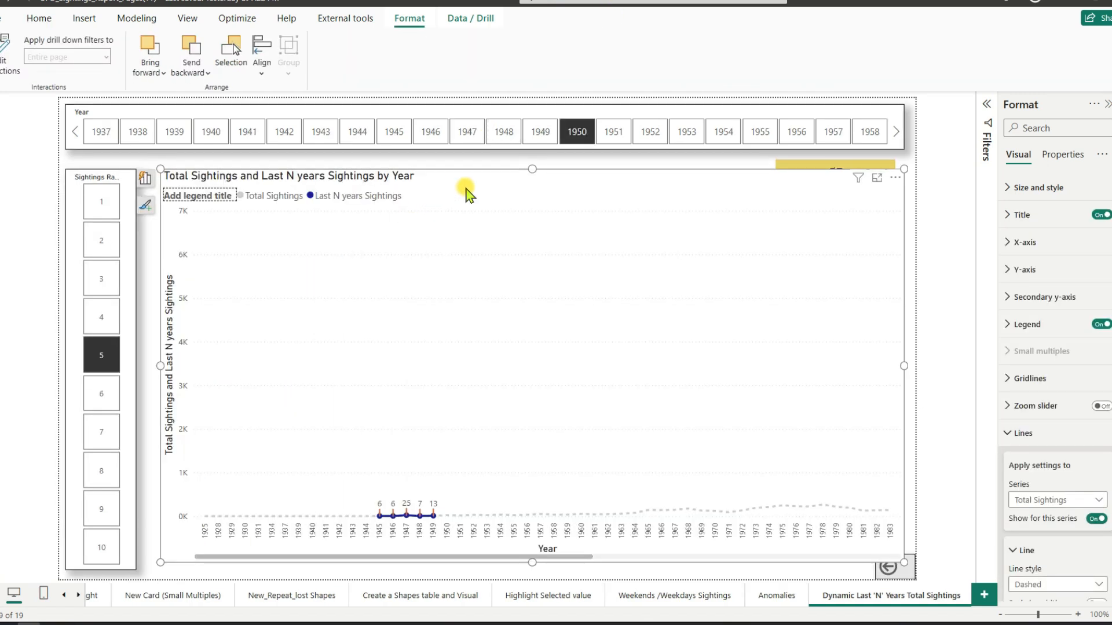
# Step: Set the legend position of the Total Sightings and Last N years Sightings line chart to Top center
pyautogui.click(1015, 326)
pyautogui.click(1054, 391)
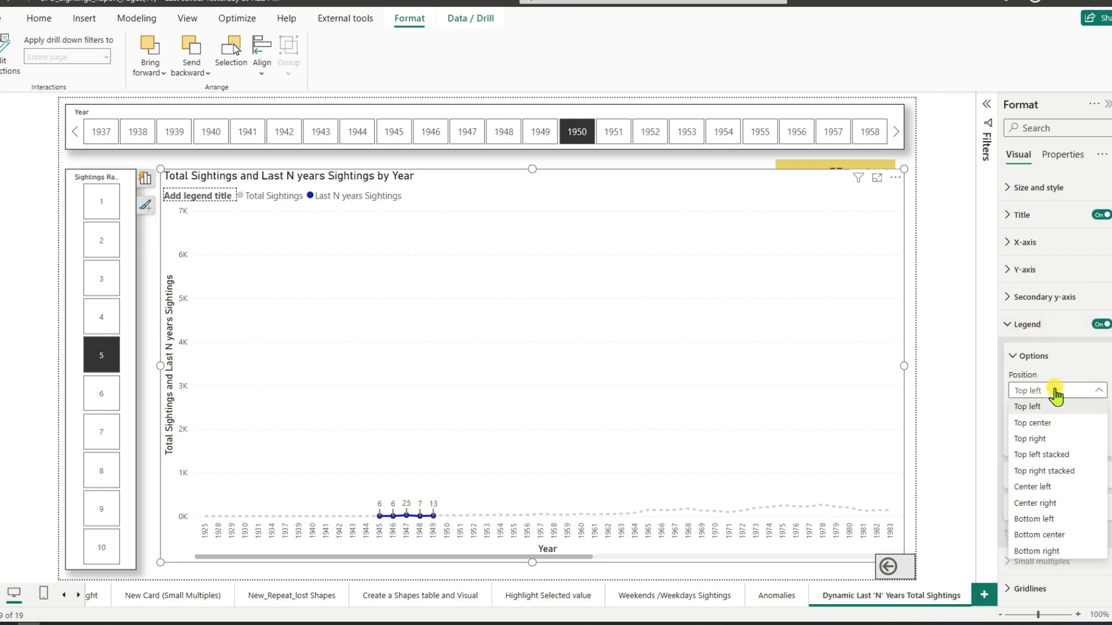
pyautogui.click(1043, 423)
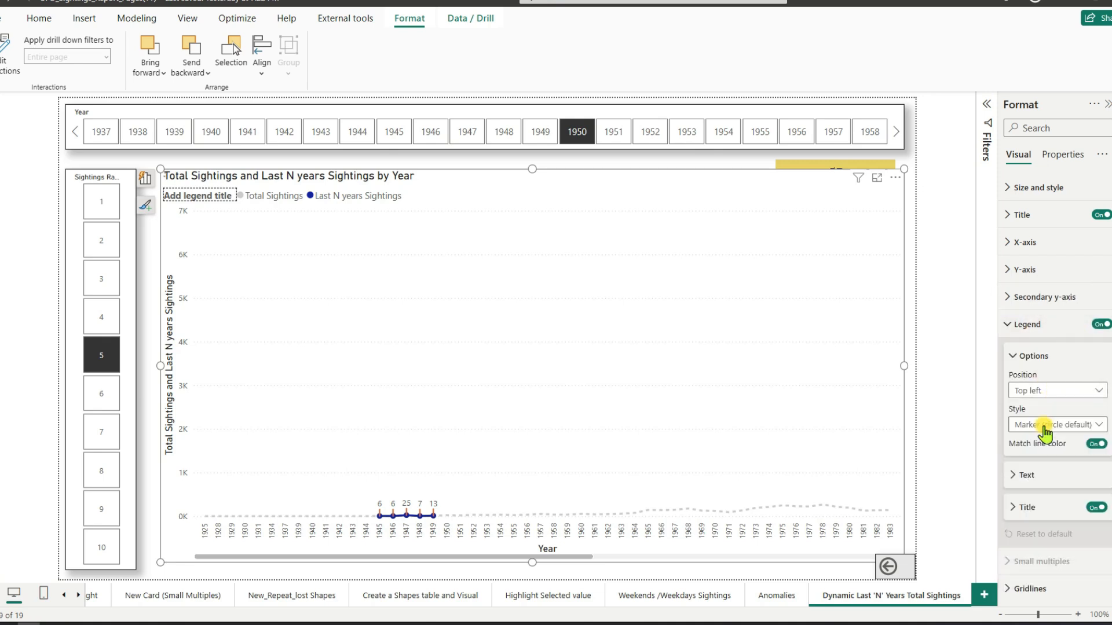
pyautogui.click(1011, 326)
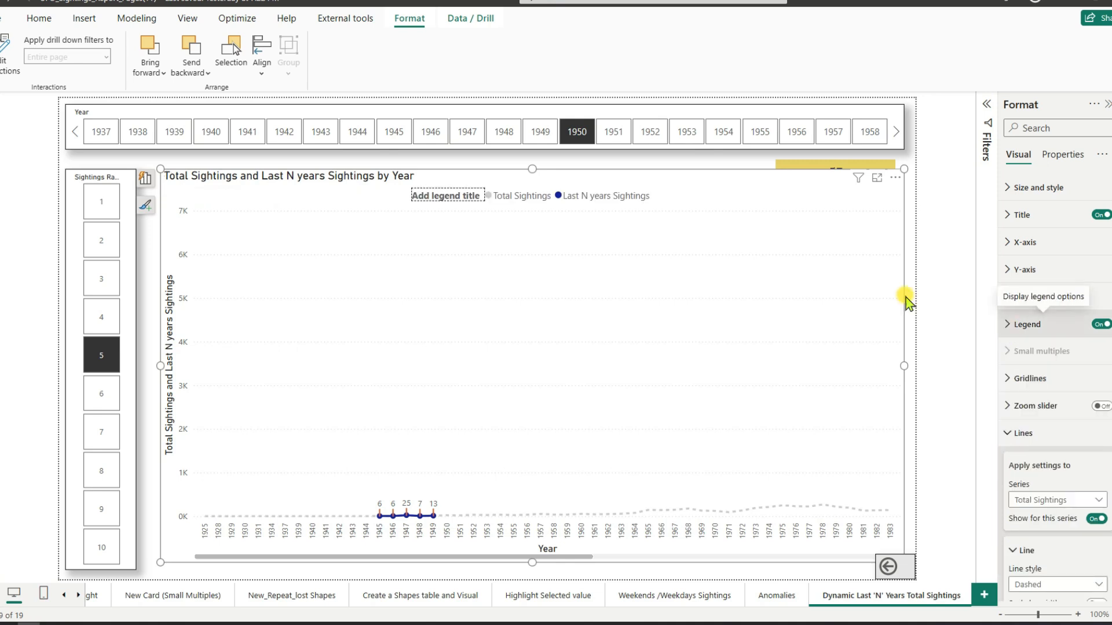
# Step: Examine the line chart's axis fields and which table supplies its X-axis Year field
pyautogui.click(146, 181)
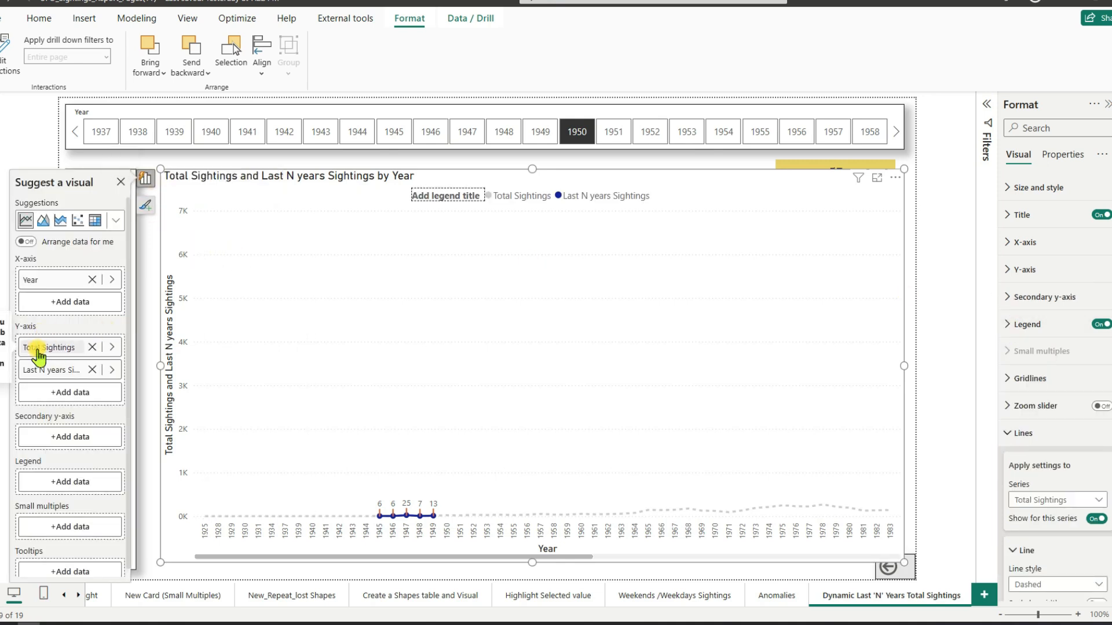
pyautogui.click(115, 281)
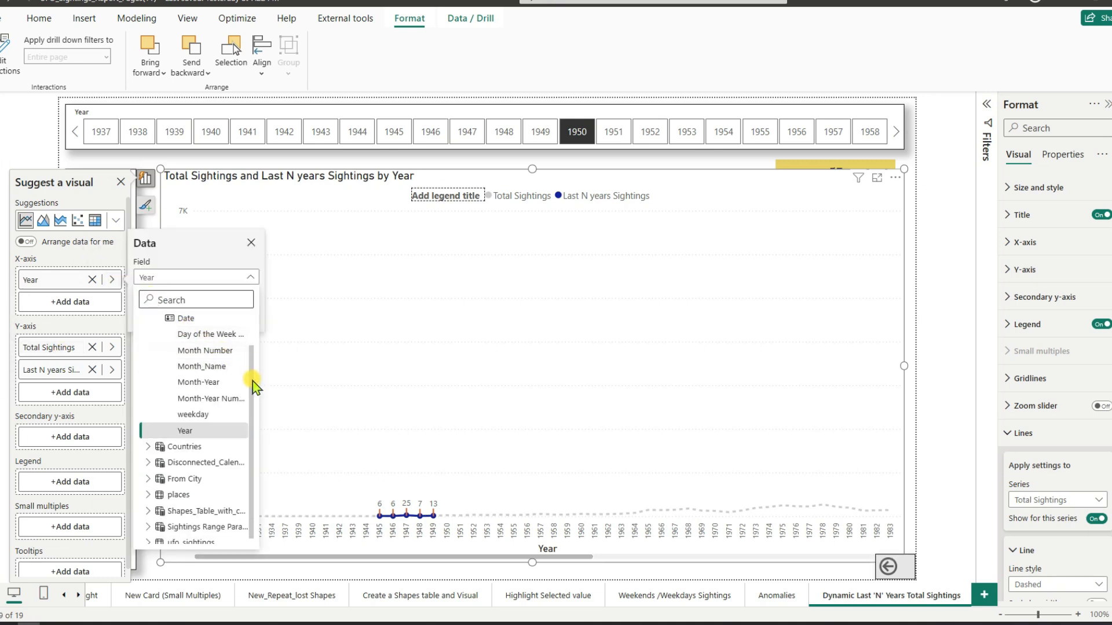
pyautogui.moveTo(251, 378); pyautogui.dragTo(252, 349)
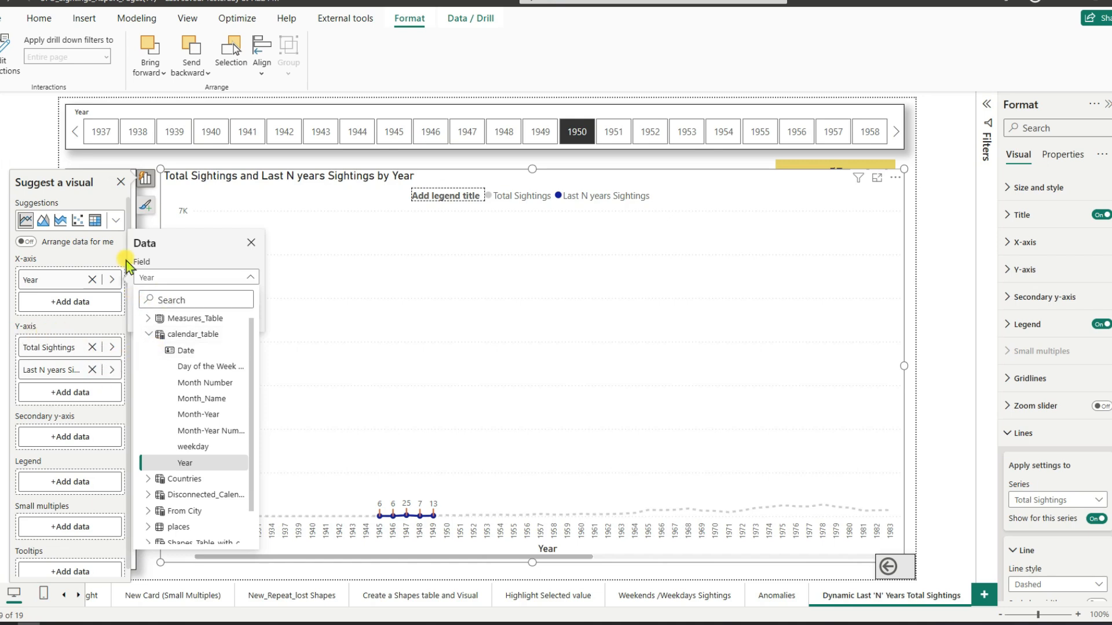
pyautogui.click(249, 242)
pyautogui.click(250, 244)
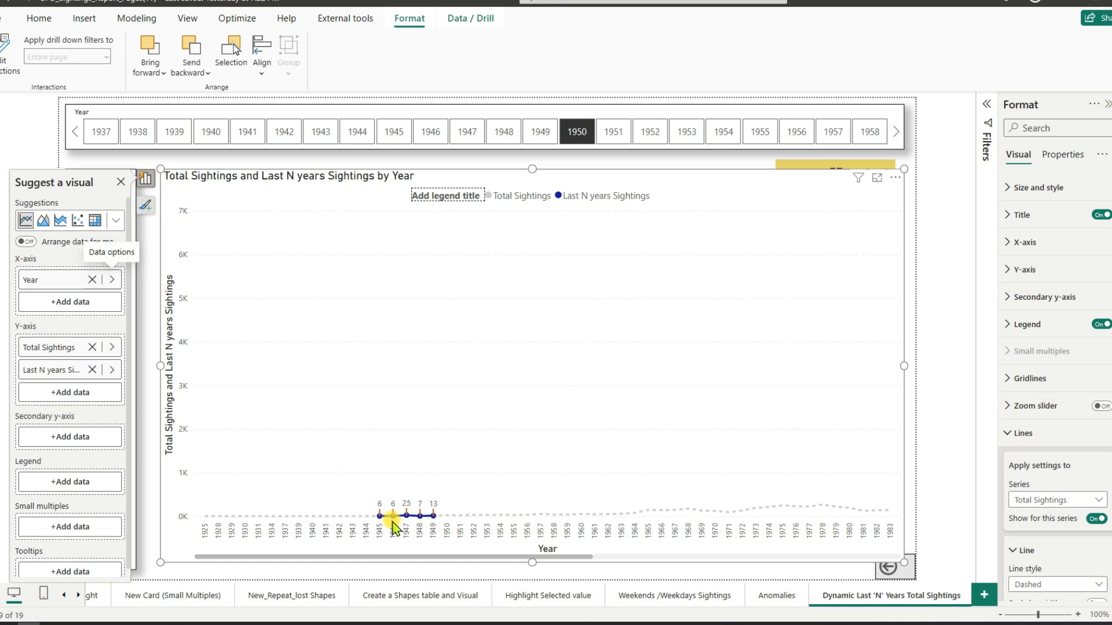
# Step: Review the line chart's line settings for Total Sightings and its marker settings for Last N years Sightings
pyautogui.scroll(-5, 1057, 394)
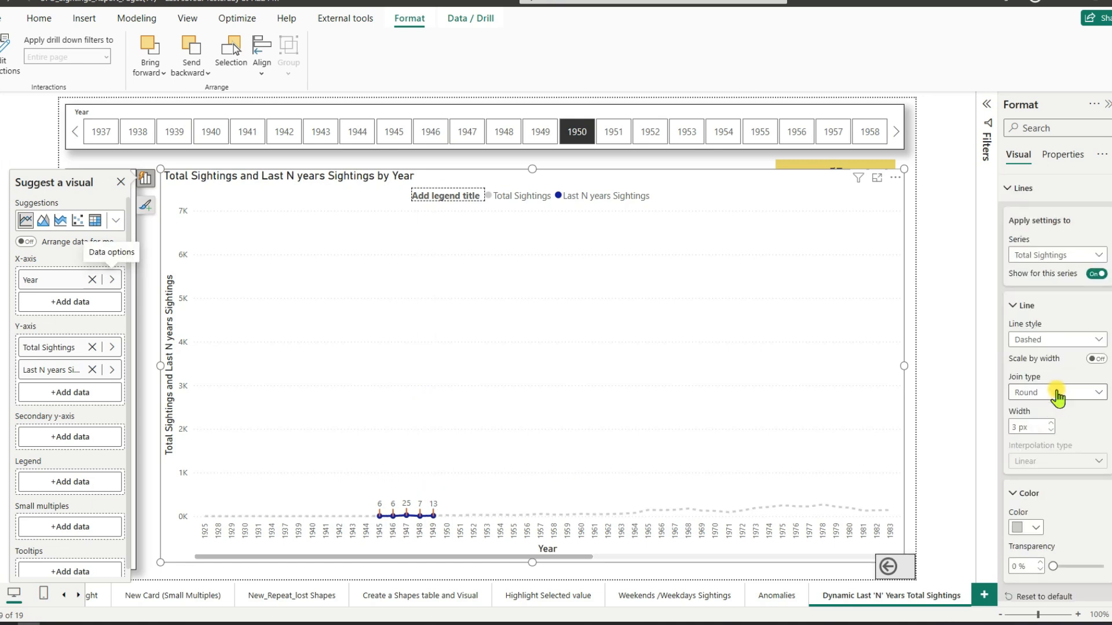
pyautogui.scroll(-8, 1071, 400)
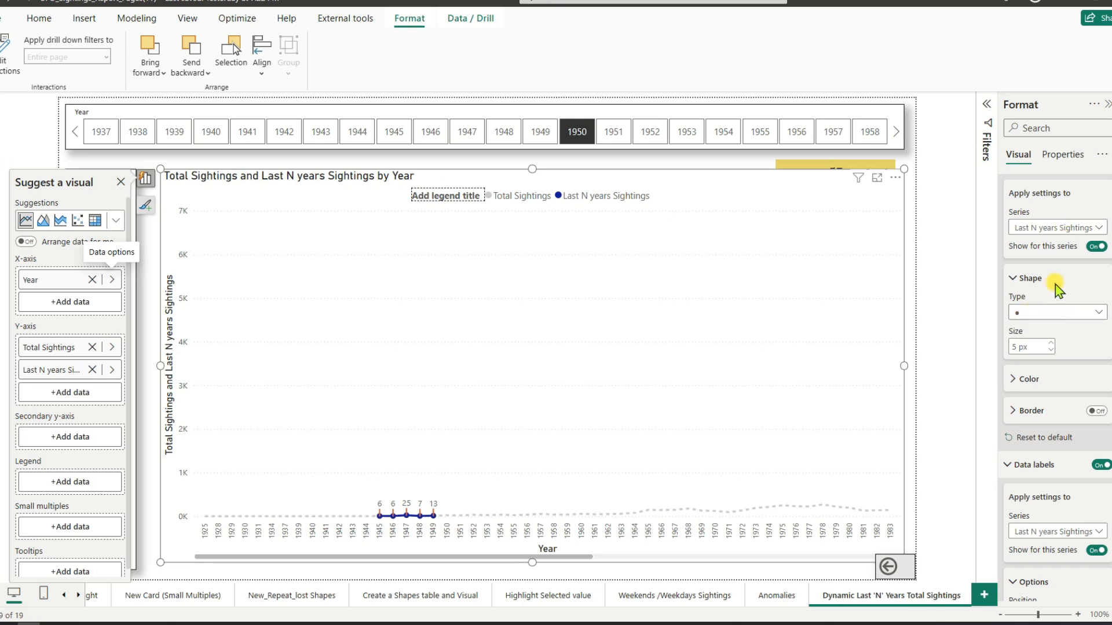
pyautogui.scroll(4, 1057, 238)
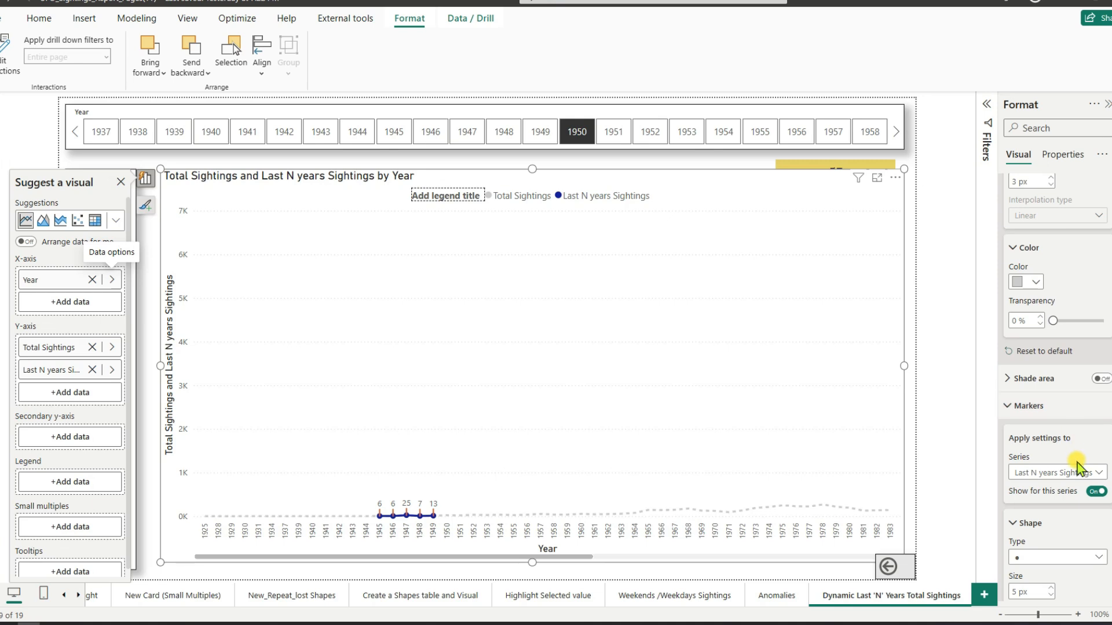
pyautogui.scroll(-4, 1080, 458)
pyautogui.scroll(-4, 1086, 443)
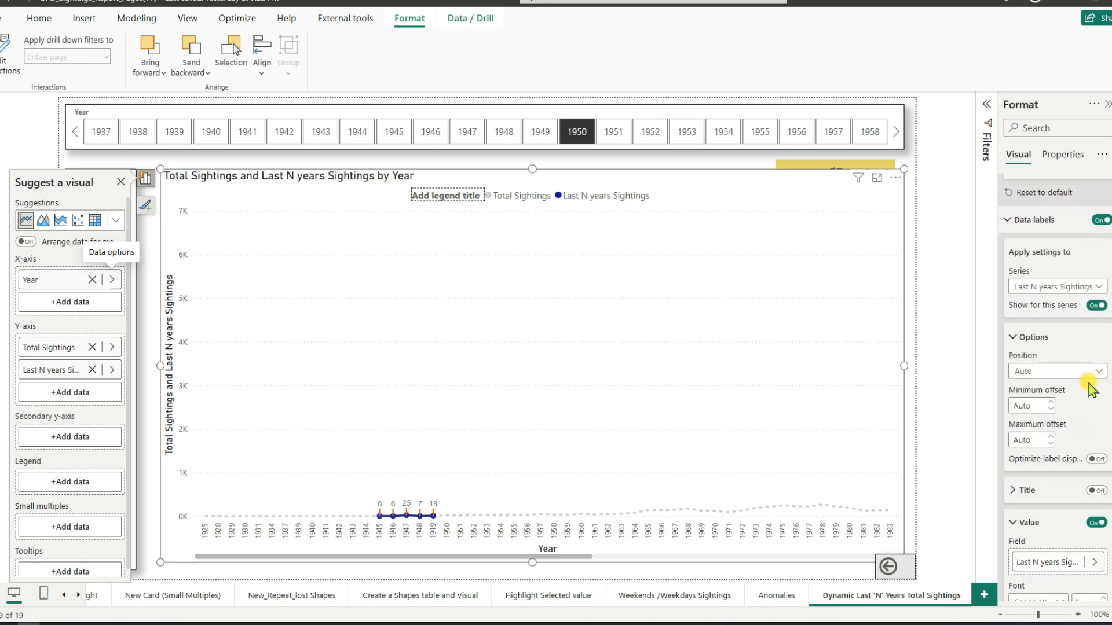
# Step: Review the data label settings for all series and for Last N years Sightings, including its value and leader line options
pyautogui.click(1051, 287)
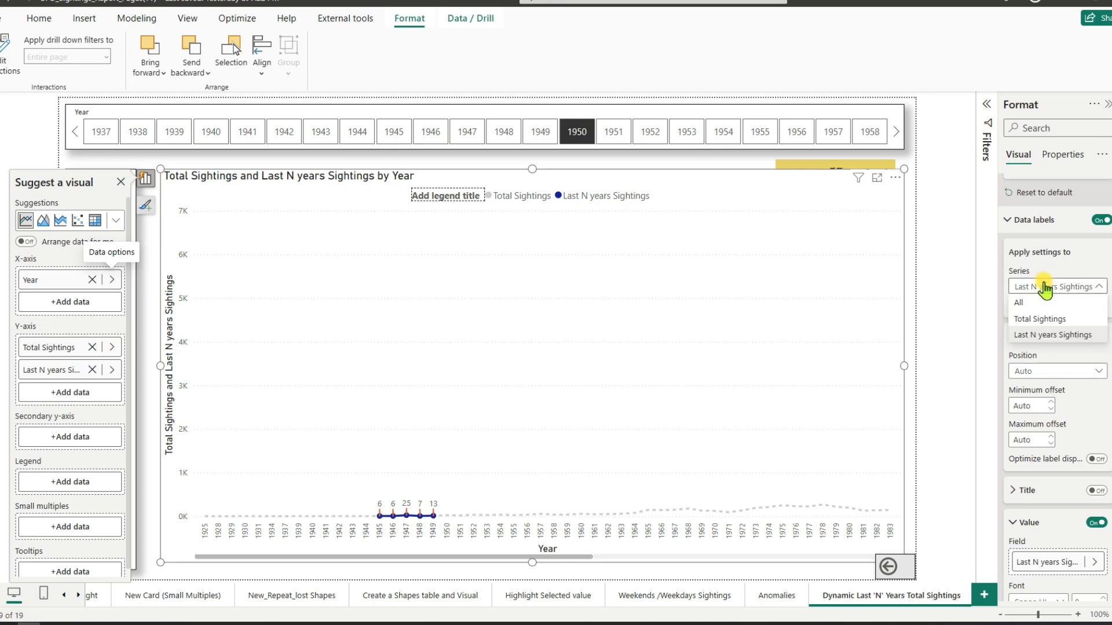
pyautogui.click(1033, 303)
pyautogui.scroll(-5, 1067, 364)
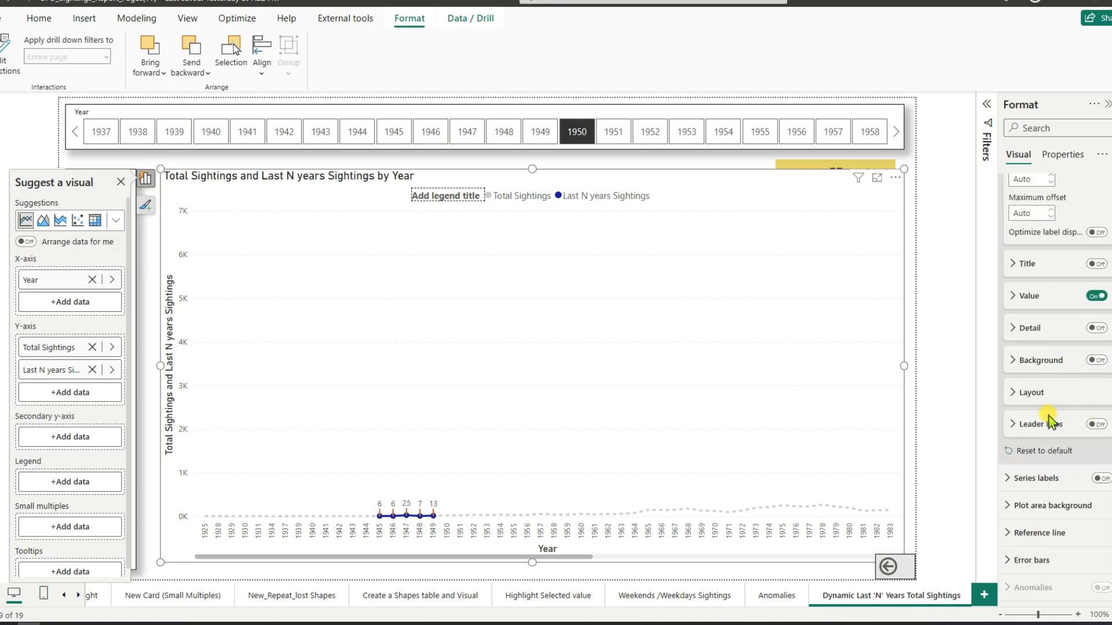
pyautogui.scroll(5, 1051, 356)
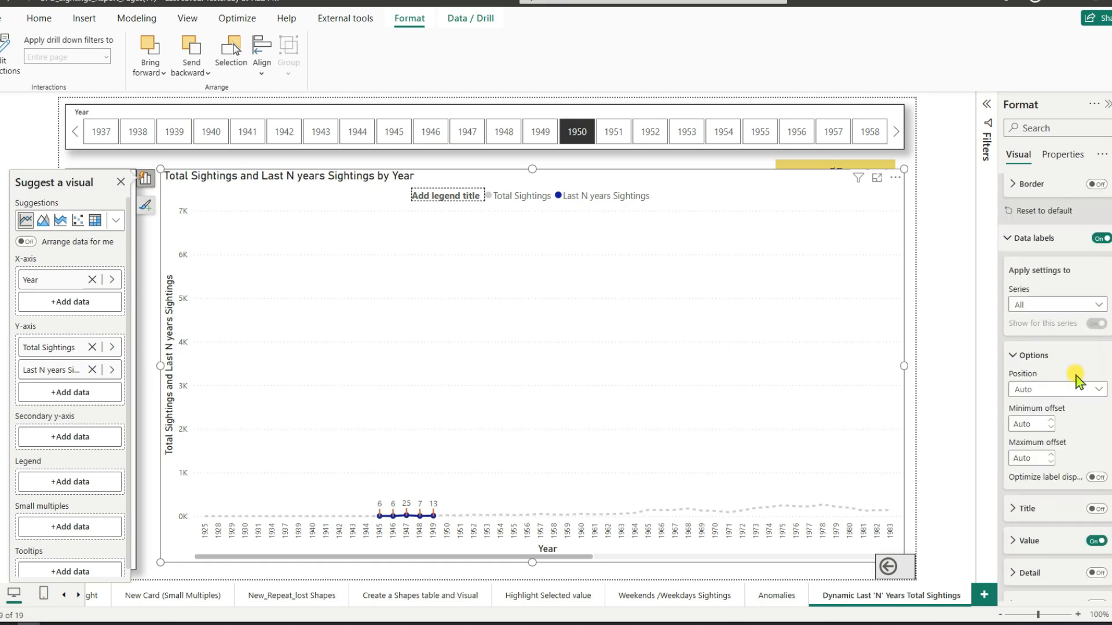
pyautogui.click(1052, 307)
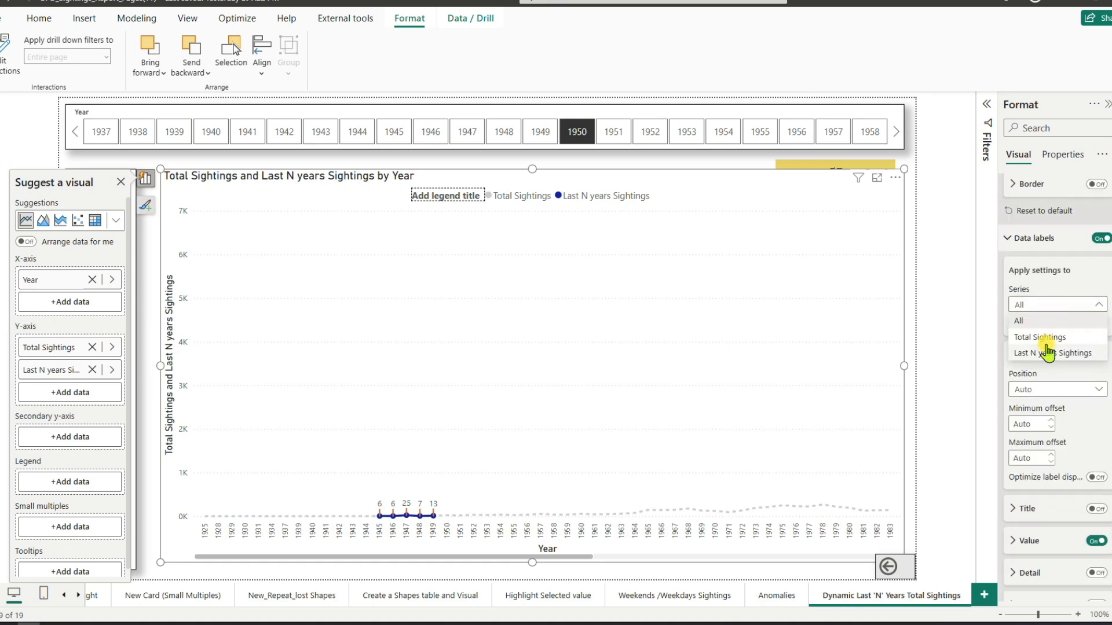
pyautogui.click(1055, 375)
pyautogui.click(1065, 541)
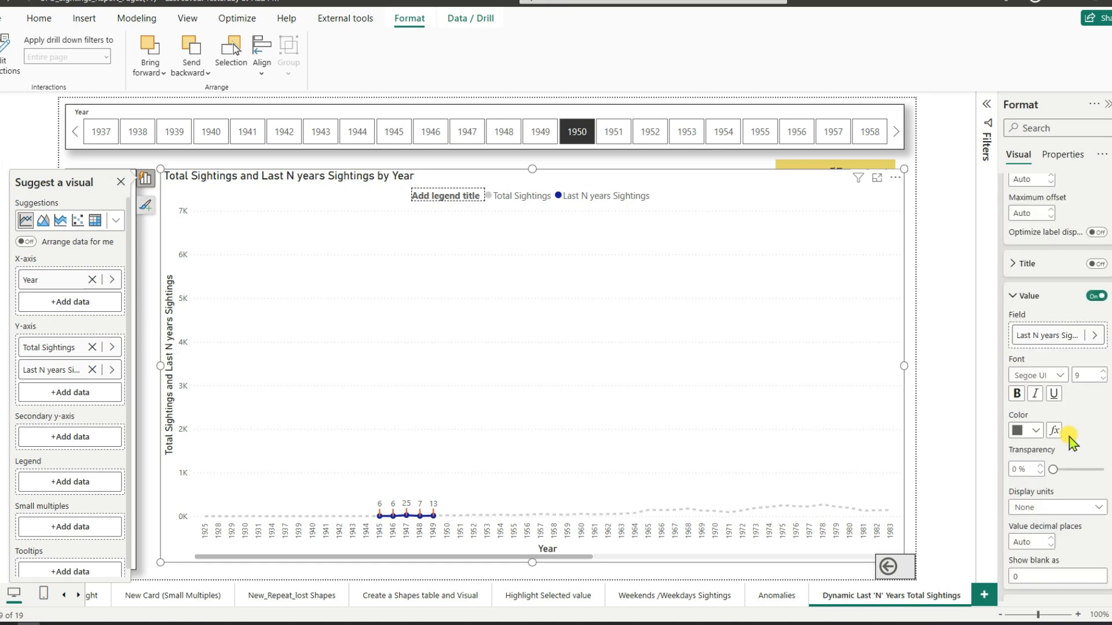
pyautogui.scroll(-4, 1067, 445)
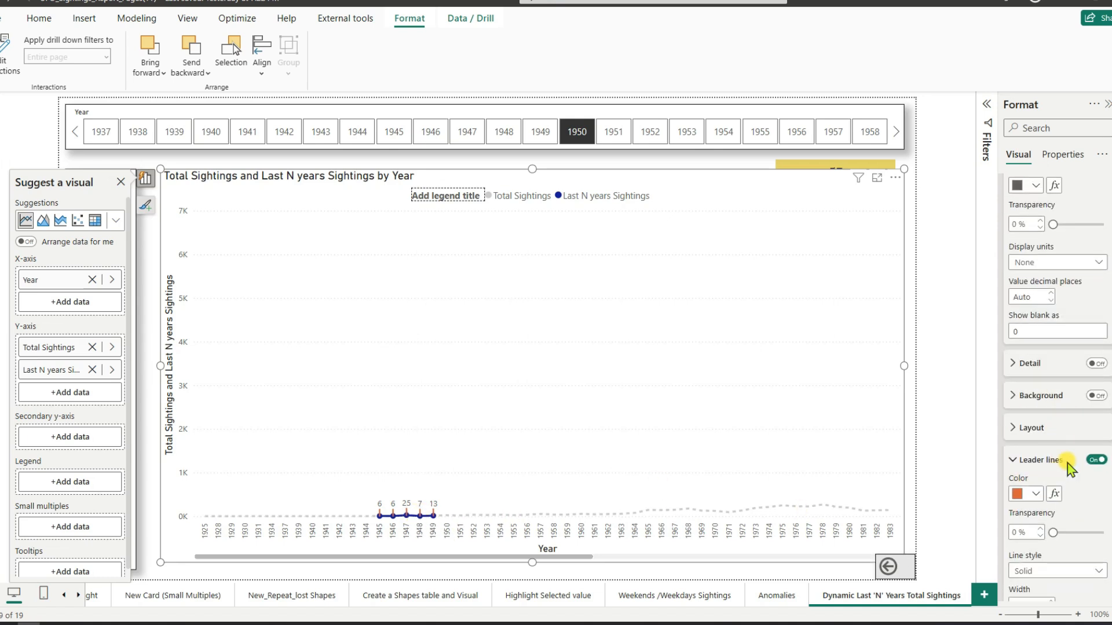
pyautogui.scroll(-1, 1086, 503)
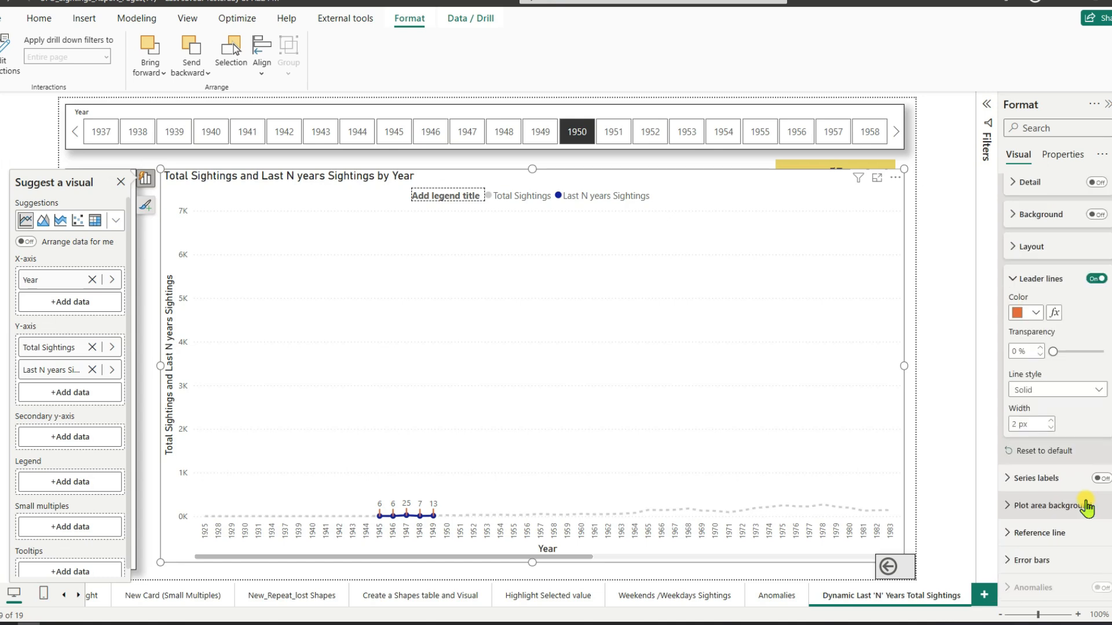
pyautogui.scroll(6, 1070, 503)
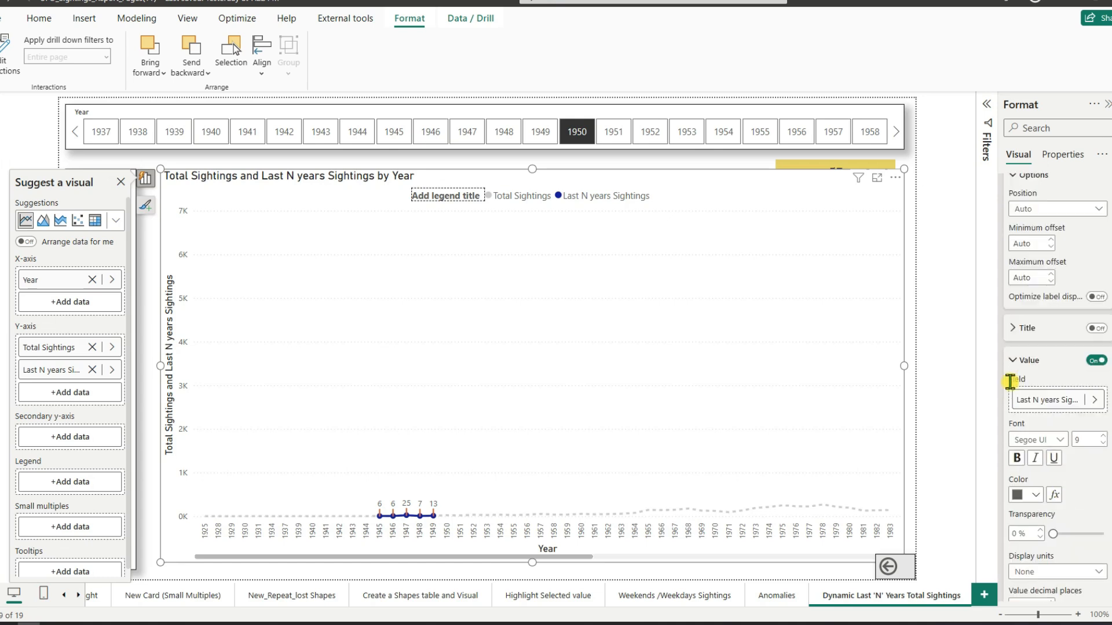
pyautogui.click(1013, 361)
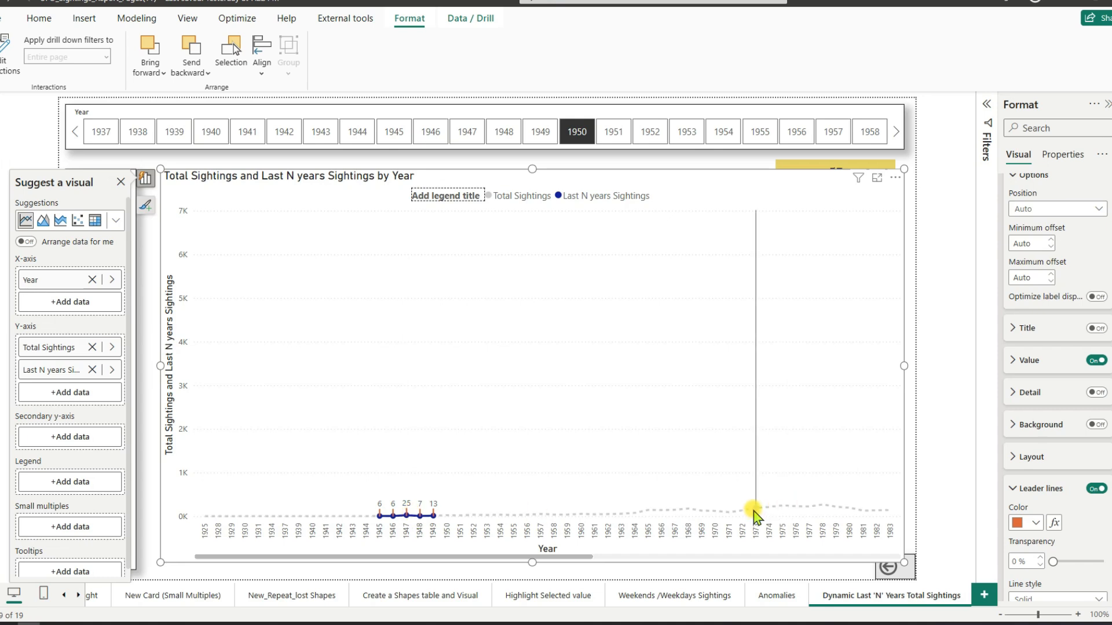
# Step: Collapse the data label, marker shape and line color settings, and review the line style and series choices for Total Sightings
pyautogui.scroll(4, 1073, 440)
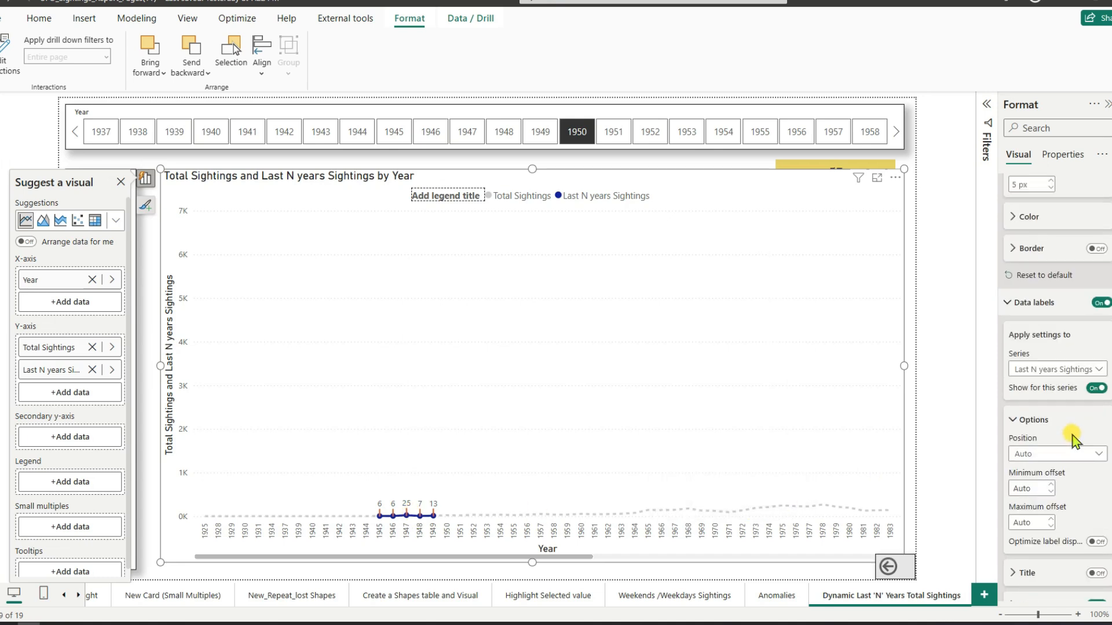
pyautogui.click(1010, 303)
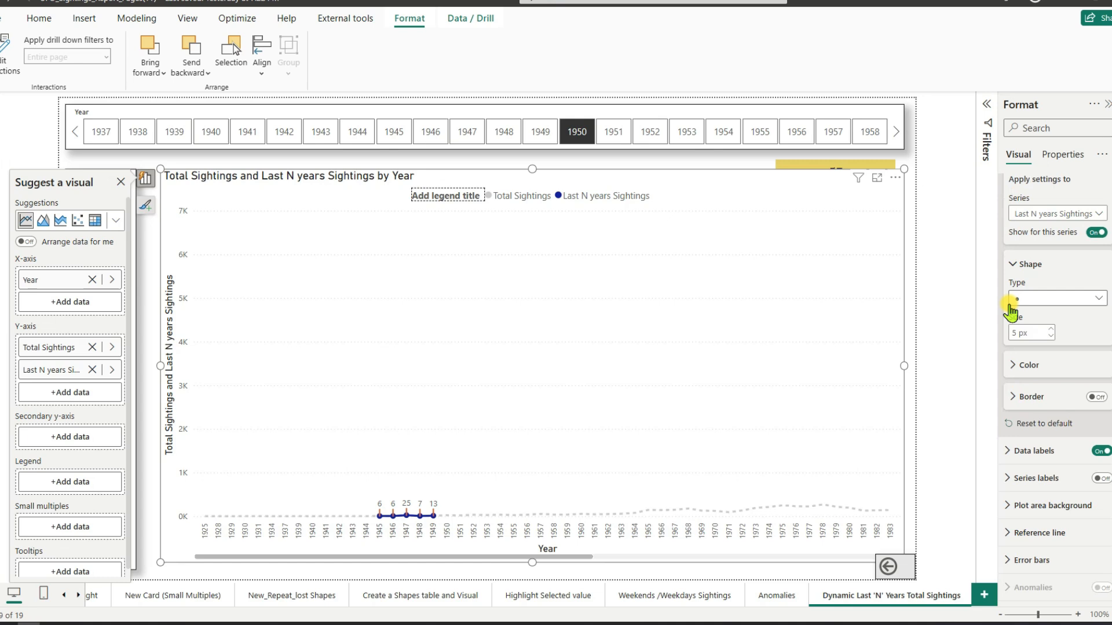
pyautogui.click(1013, 264)
pyautogui.scroll(4, 1055, 321)
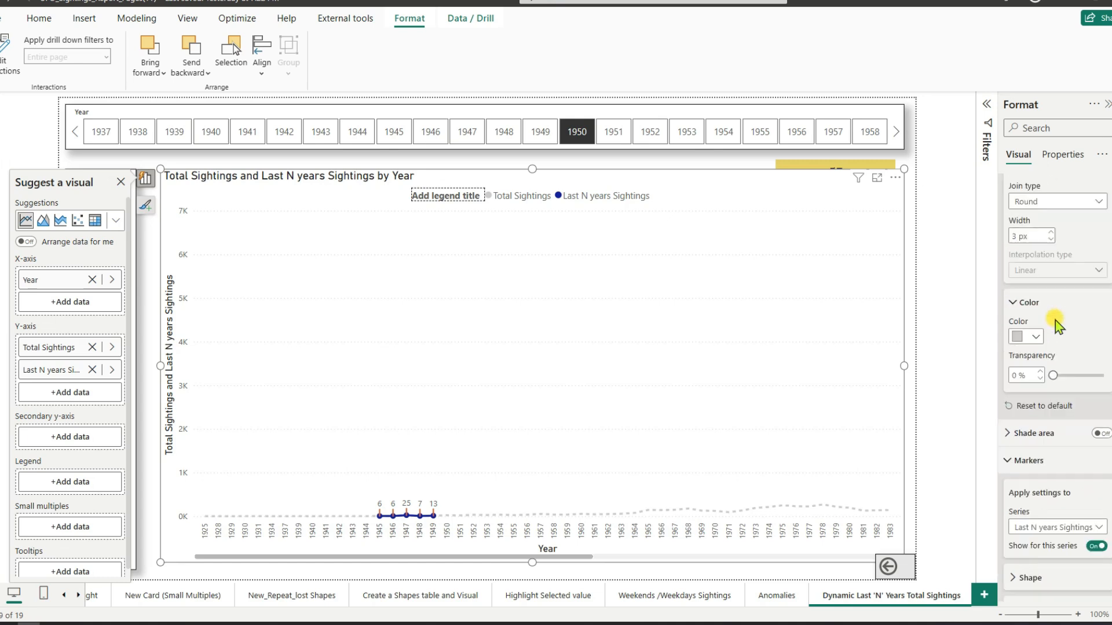
pyautogui.click(1017, 304)
pyautogui.scroll(4, 1072, 318)
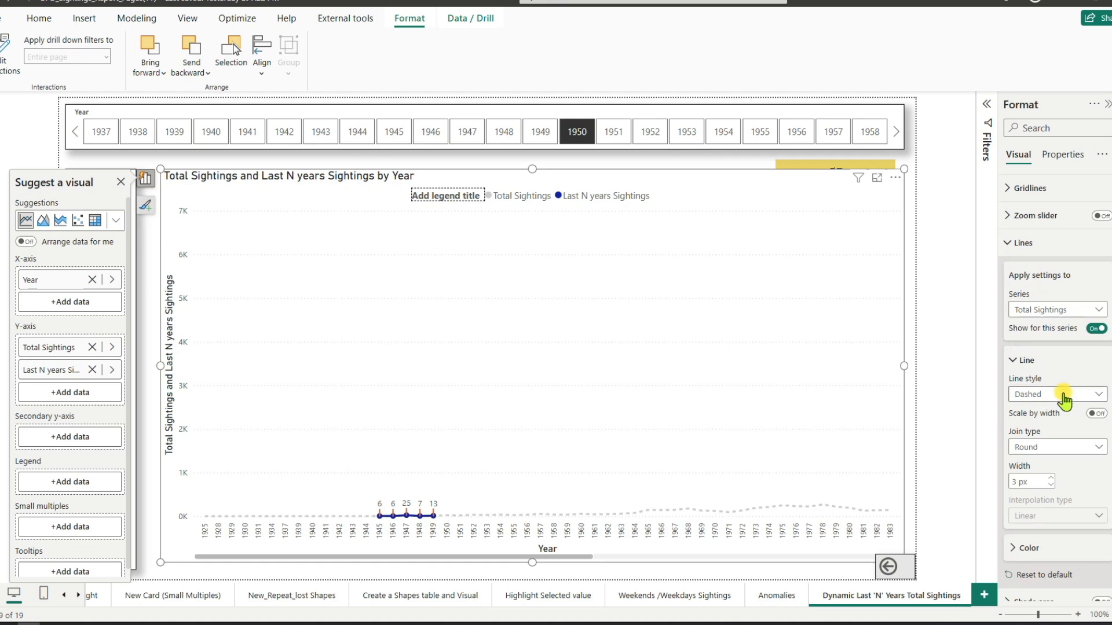
pyautogui.click(1068, 310)
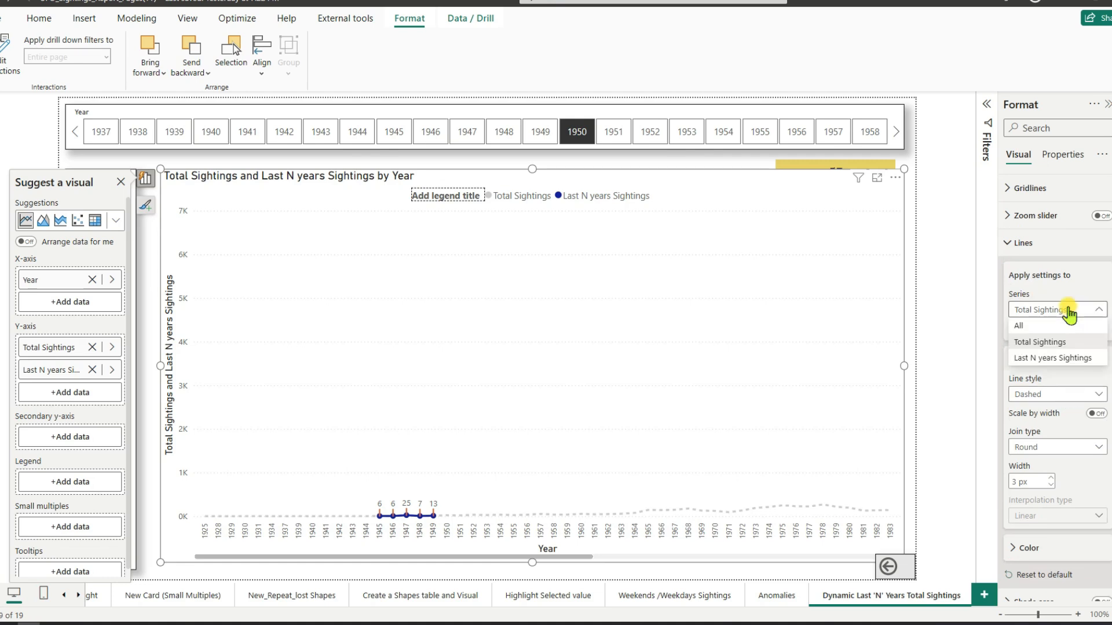
pyautogui.click(1049, 396)
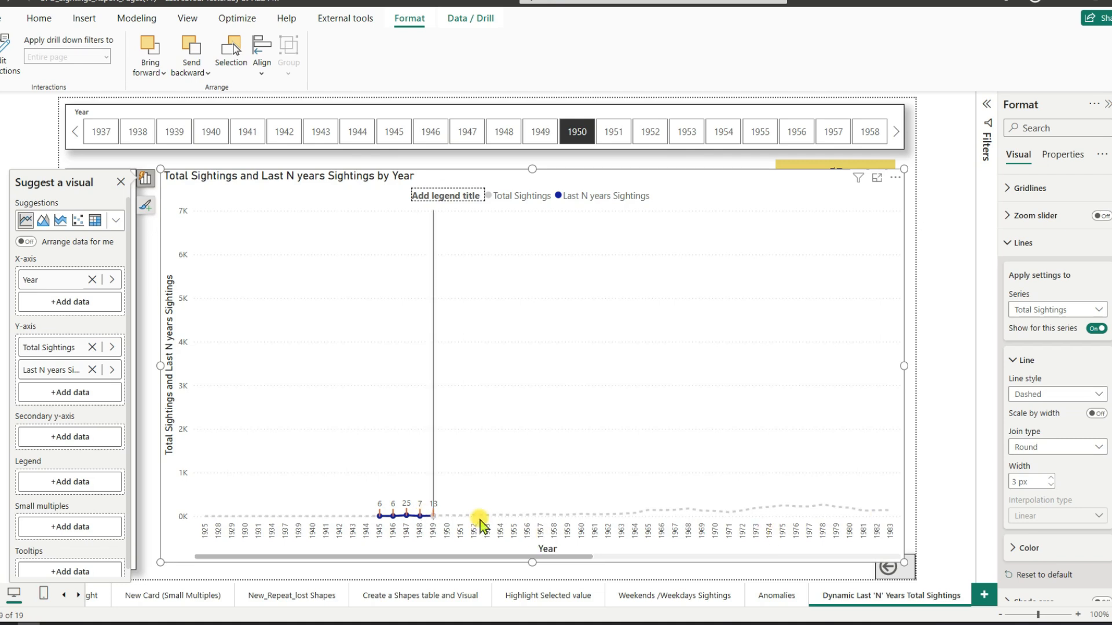
# Step: Collapse the line settings and turn off the title of the line chart
pyautogui.moveTo(541, 561); pyautogui.dragTo(507, 560)
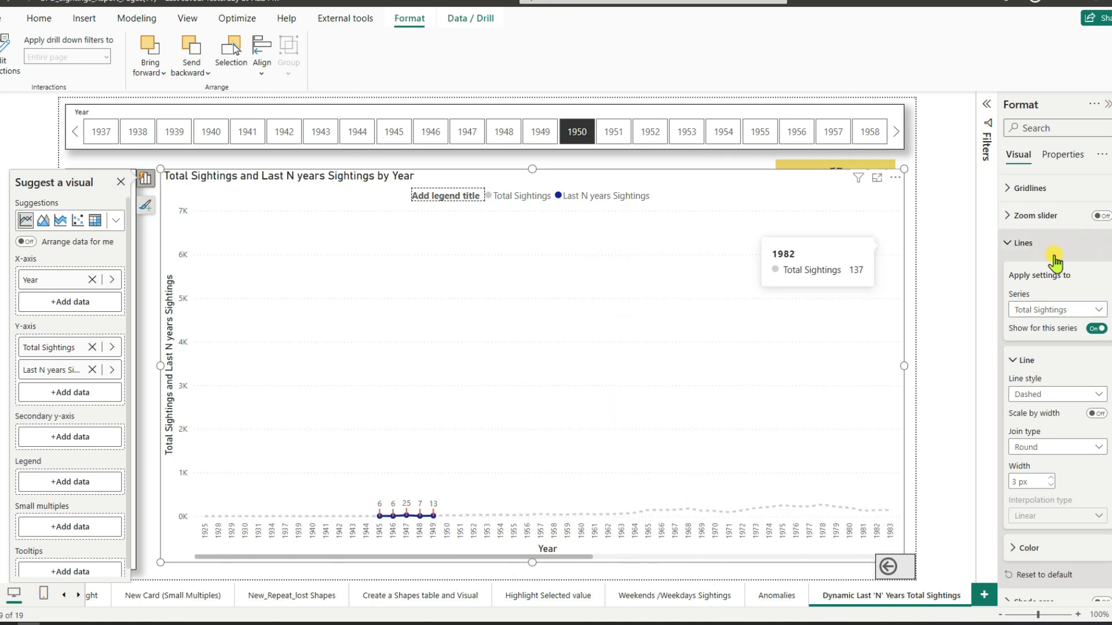
pyautogui.click(1011, 244)
pyautogui.scroll(3, 1077, 255)
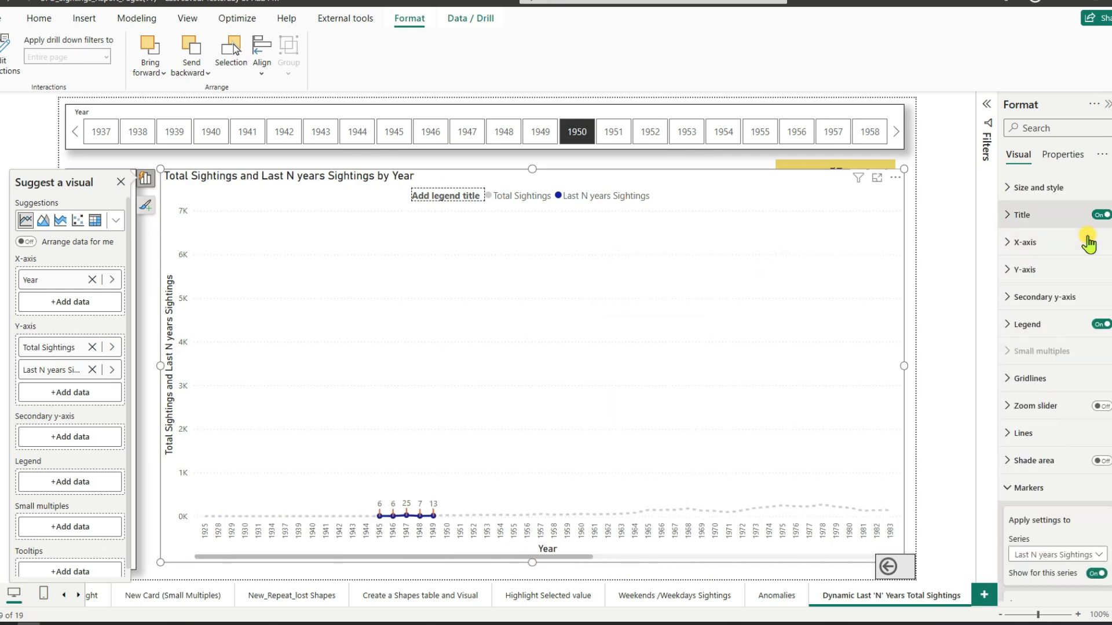
pyautogui.click(1100, 216)
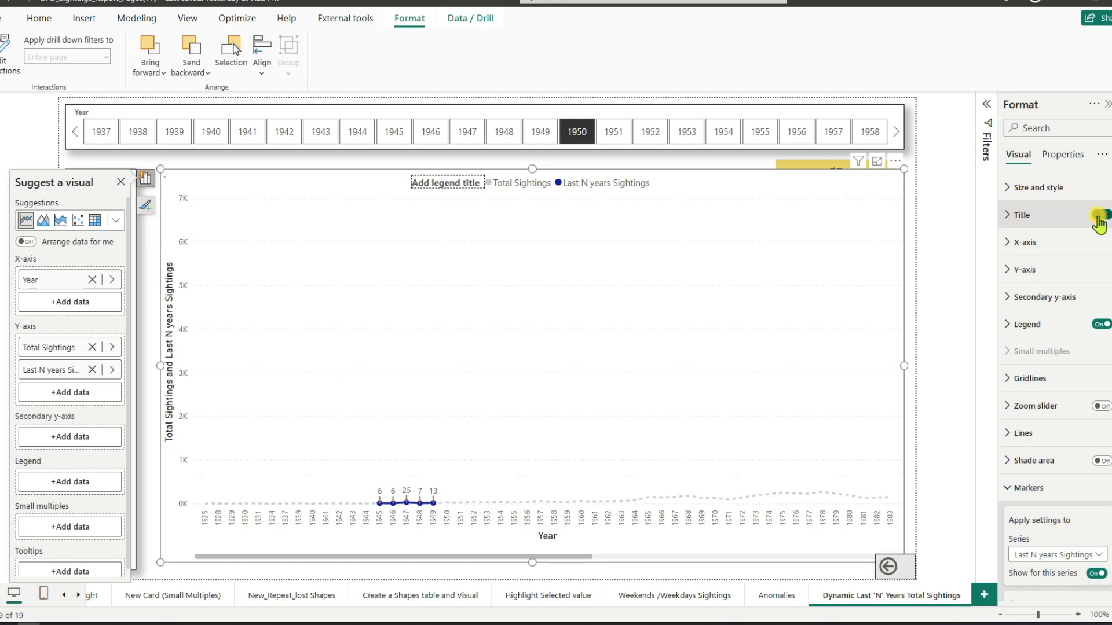
pyautogui.click(914, 346)
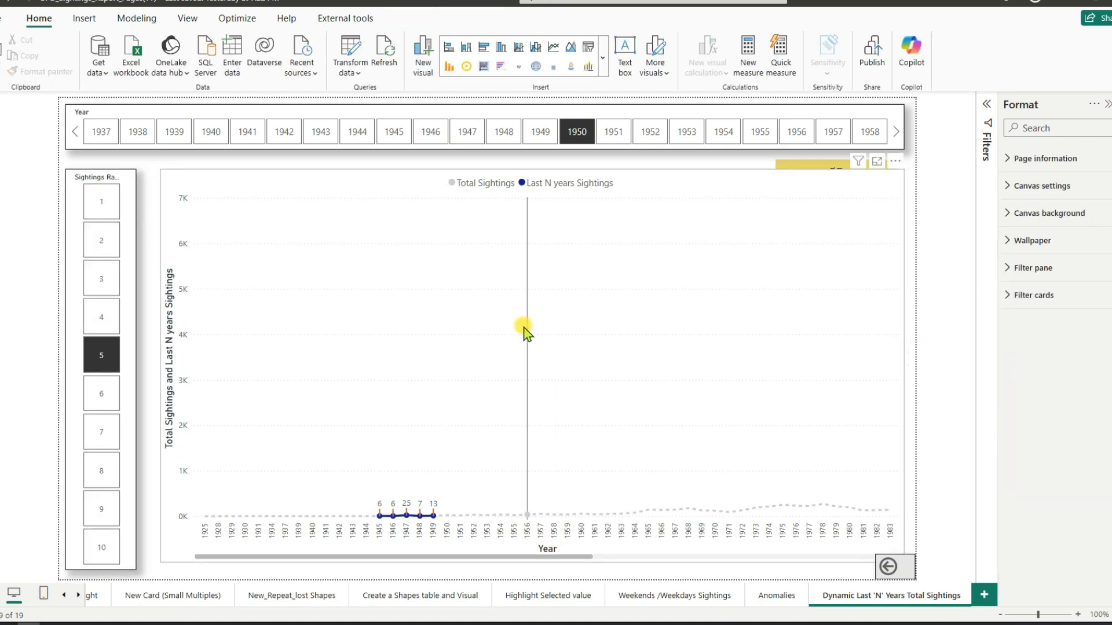
# Step: Copy the Sightings Range slicer's formatting onto the line chart with Format Painter
pyautogui.click(70, 190)
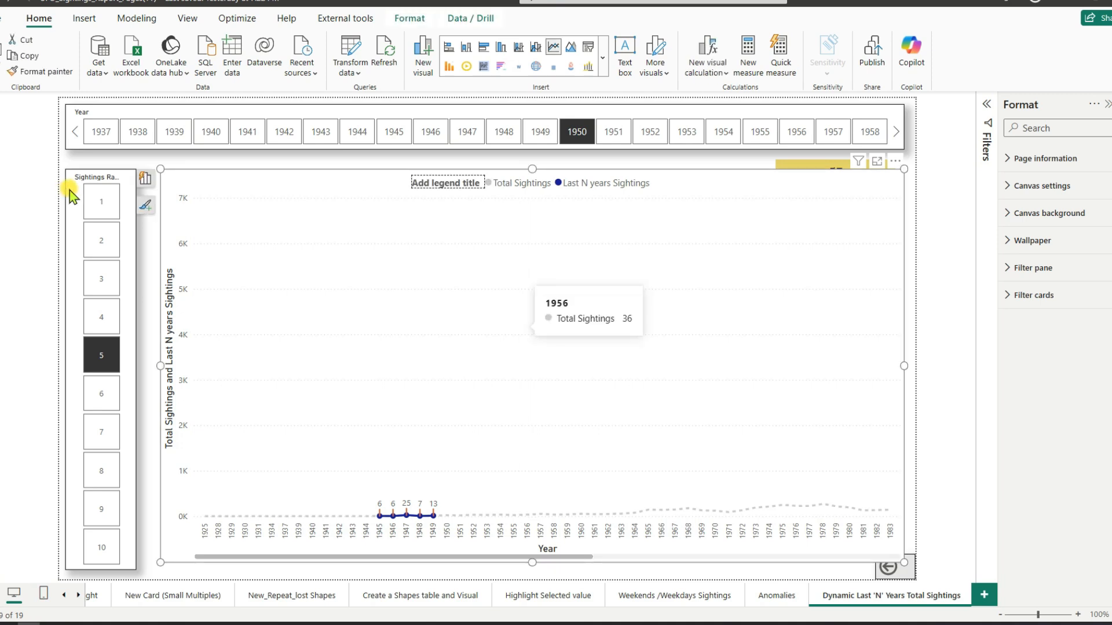
pyautogui.click(41, 72)
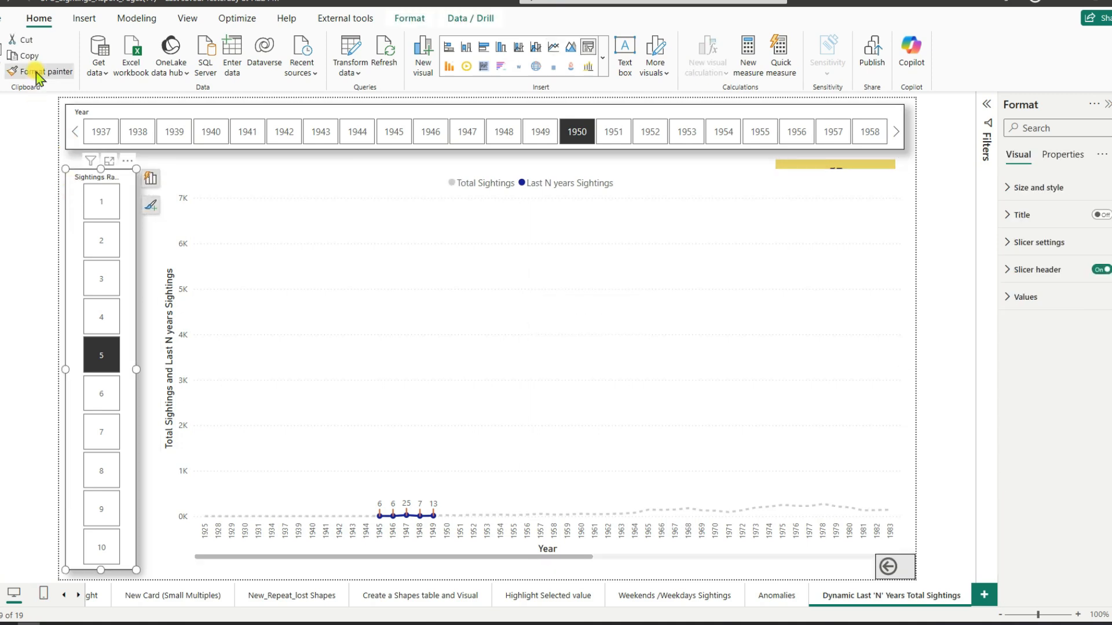
pyautogui.click(215, 174)
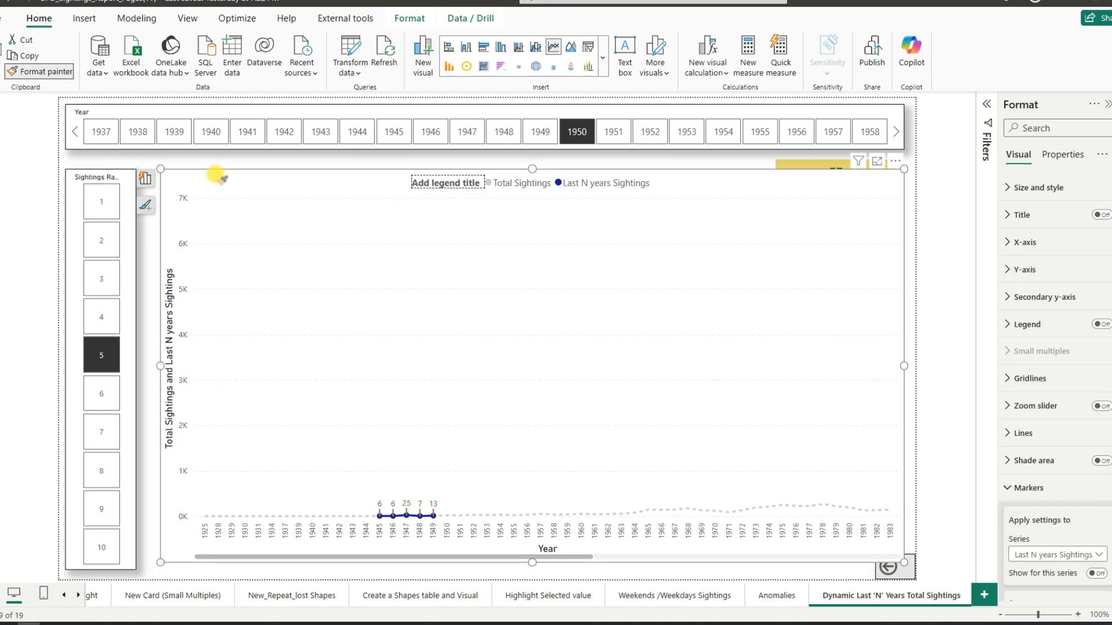
pyautogui.click(936, 382)
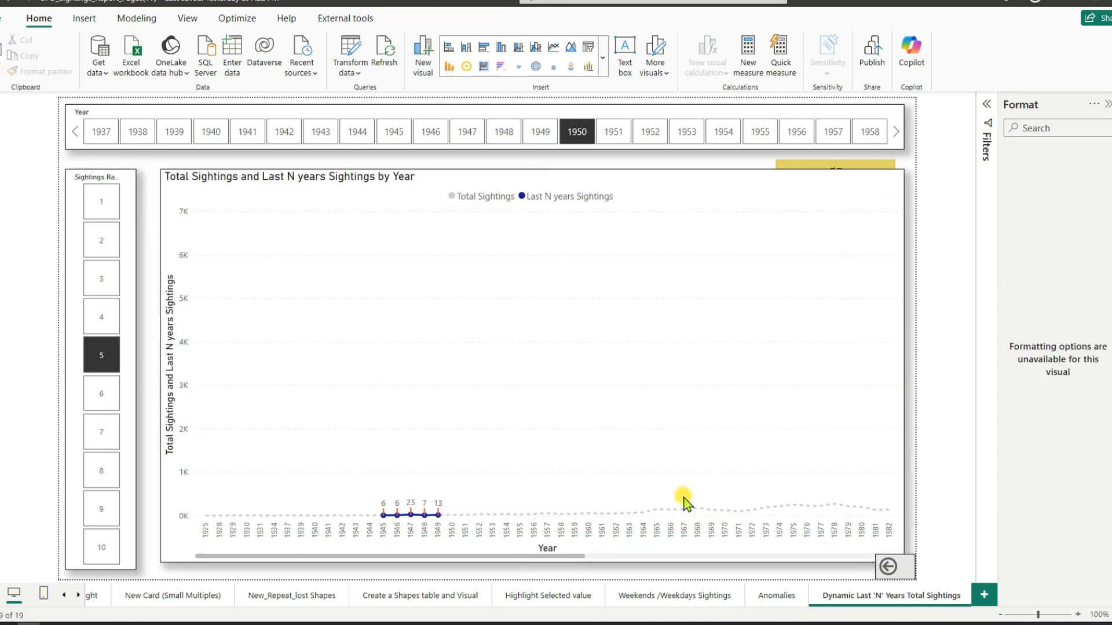
# Step: Move the Last N years Sightings card into the line chart's upper-right corner and bring it in front of the chart
pyautogui.click(812, 165)
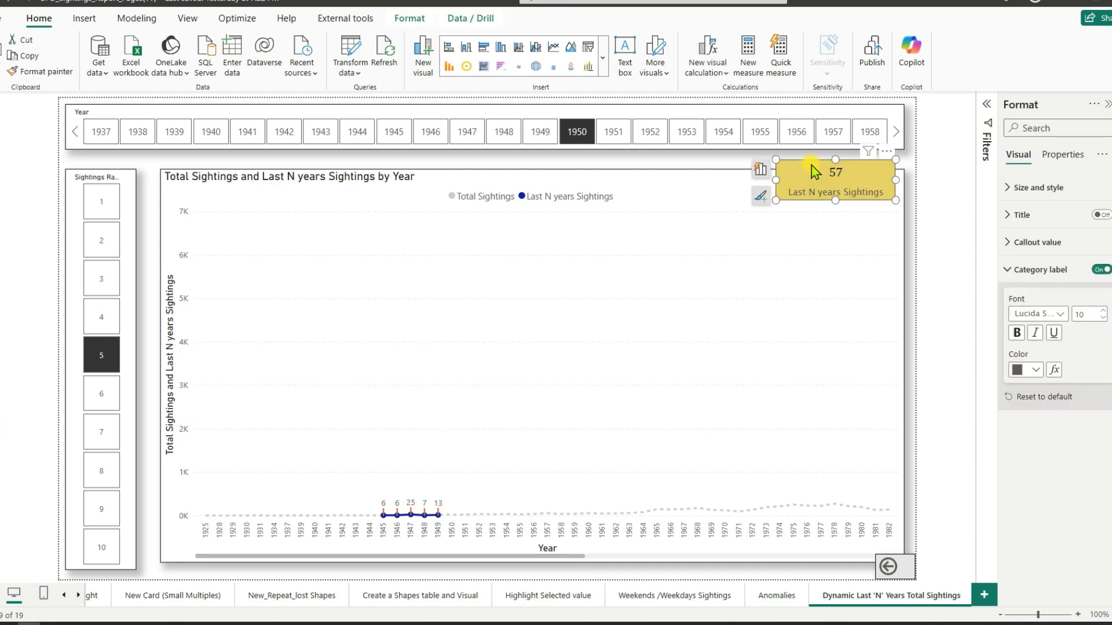
pyautogui.moveTo(811, 165); pyautogui.dragTo(797, 183)
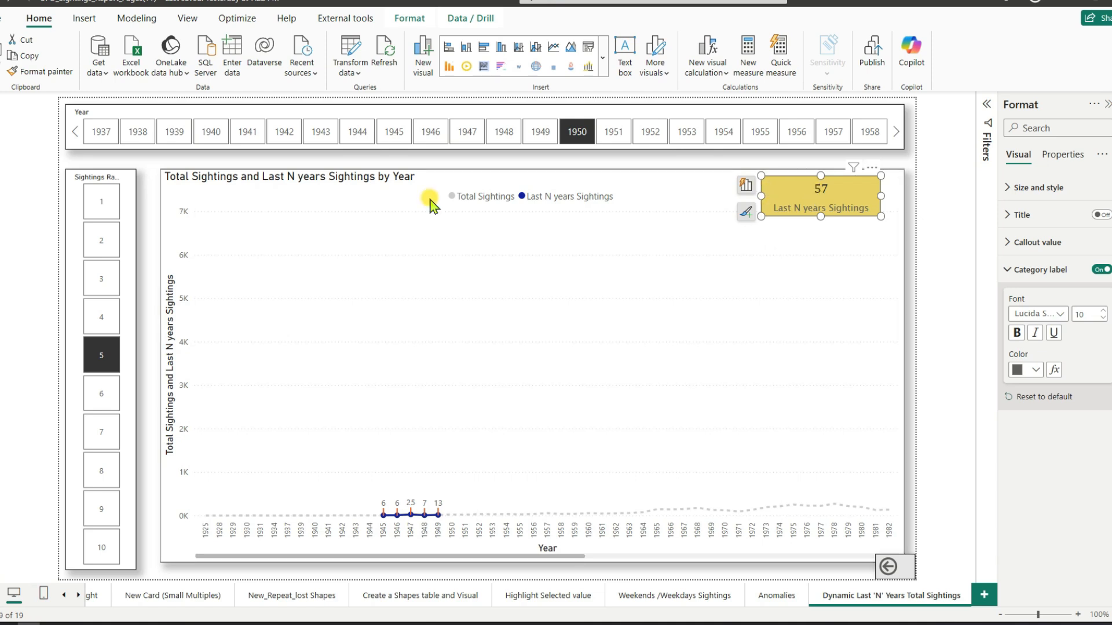
pyautogui.click(406, 22)
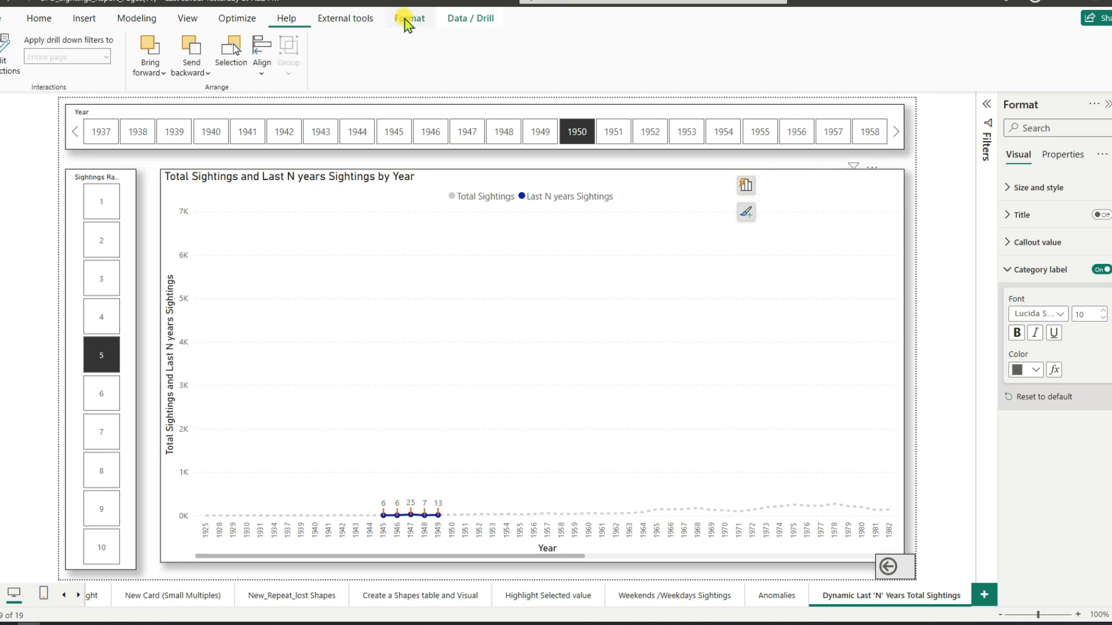
pyautogui.click(165, 75)
pyautogui.click(168, 117)
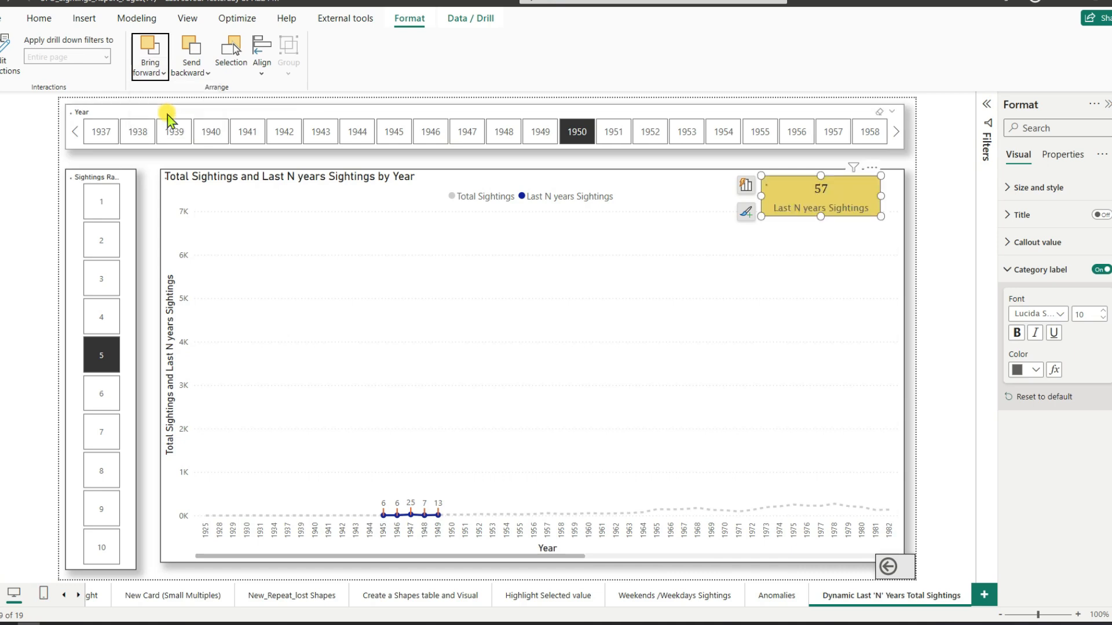
pyautogui.click(907, 231)
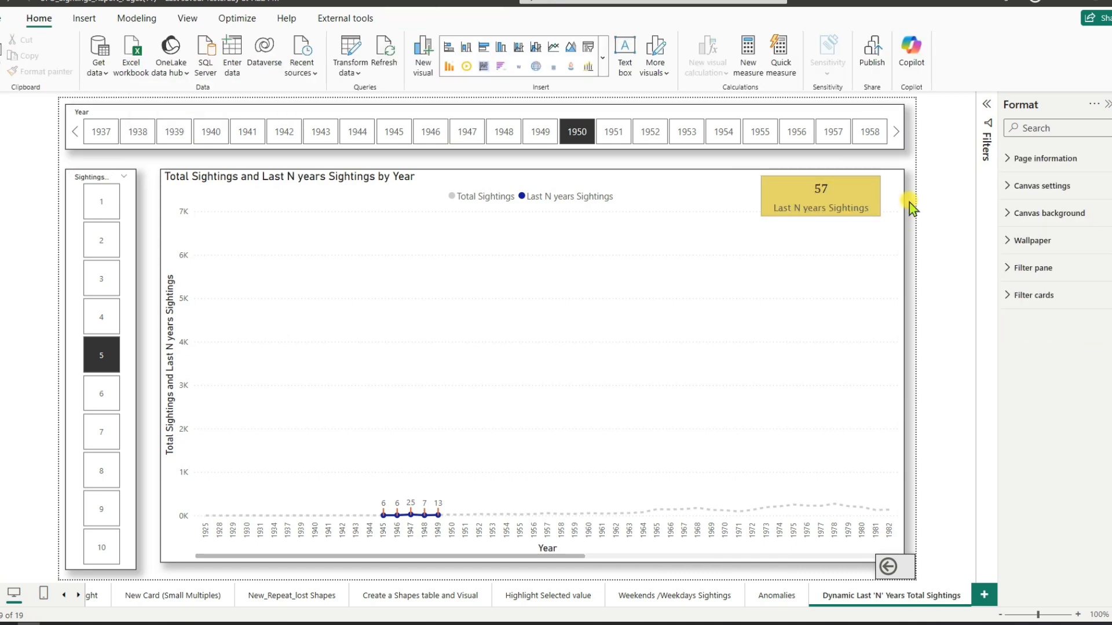
# Step: Test the Year slicer with 1962, 1982 and 1983 in turn, checking the card and line chart's response
pyautogui.scroll(-2, 663, 136)
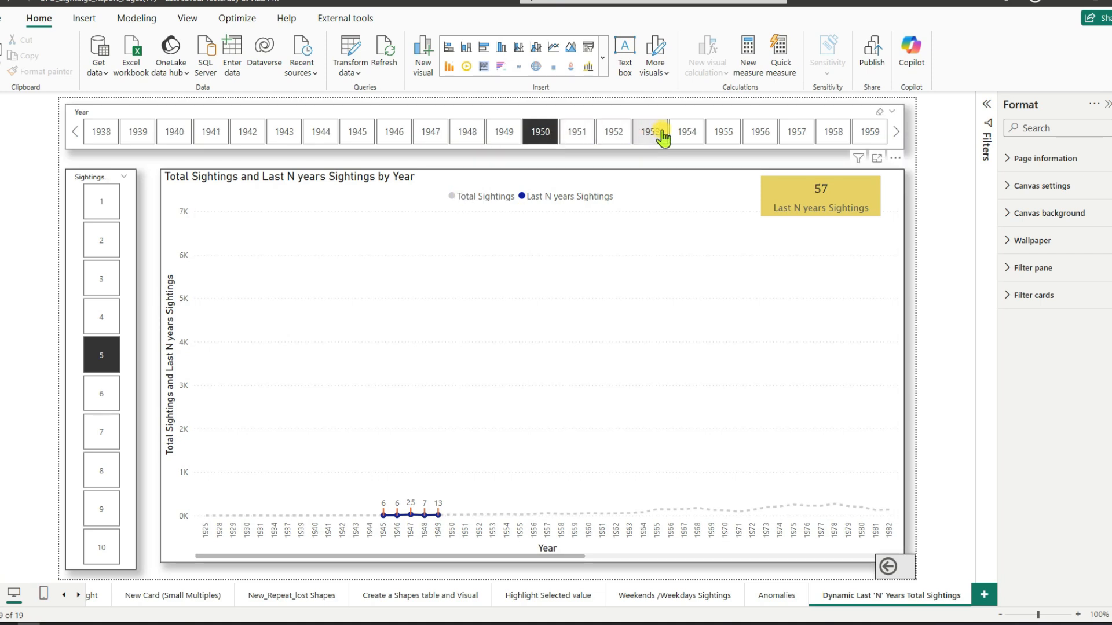
pyautogui.scroll(-1, 663, 136)
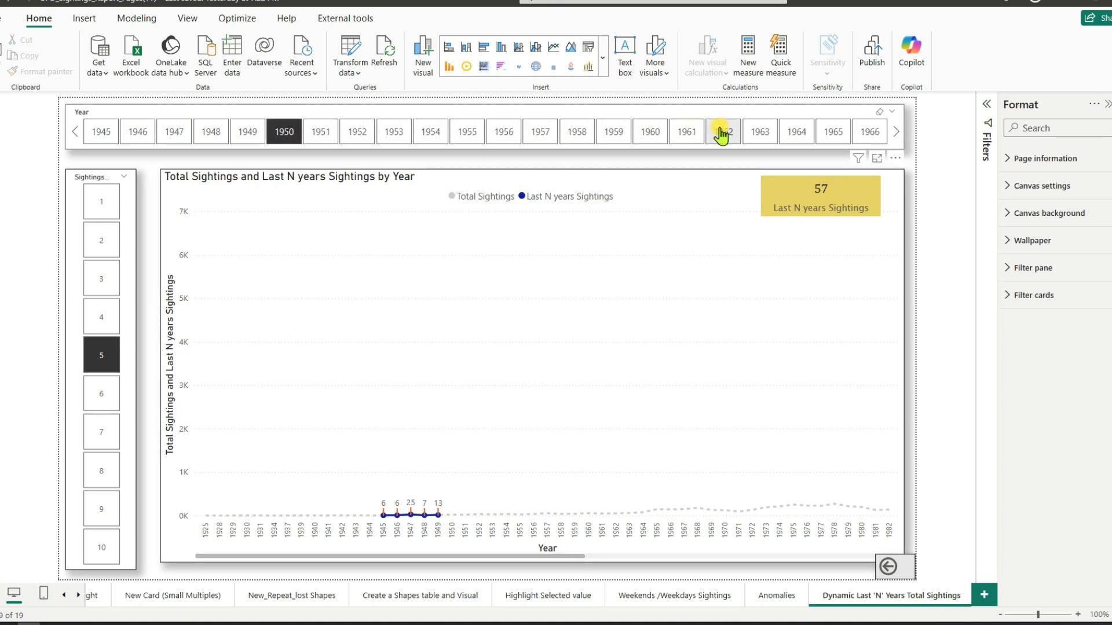
pyautogui.click(721, 133)
pyautogui.scroll(-2, 730, 134)
pyautogui.scroll(-5, 734, 135)
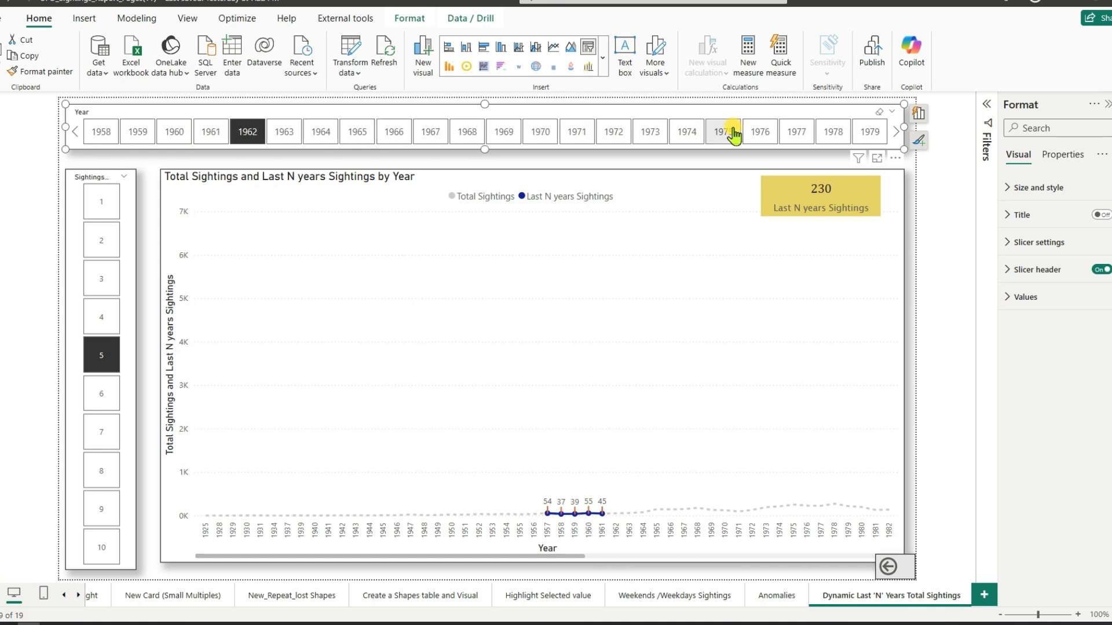
pyautogui.click(795, 131)
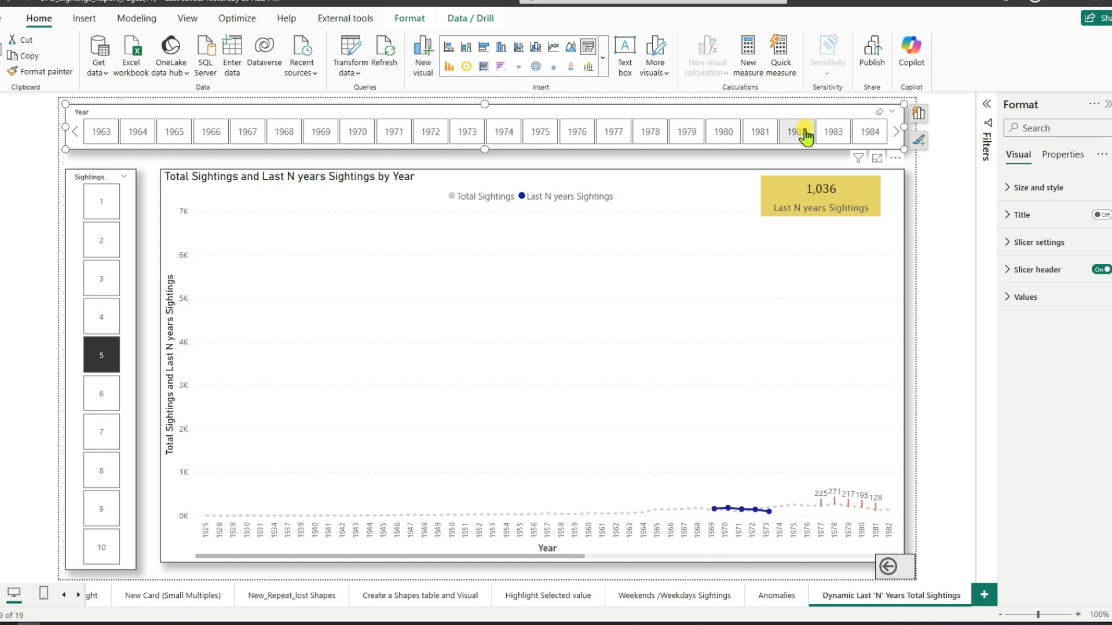
pyautogui.click(831, 132)
# Step: Select 1996 in the Year slicer and examine the matching highlighted years on the line chart
pyautogui.scroll(-2, 830, 134)
pyautogui.scroll(-2, 831, 135)
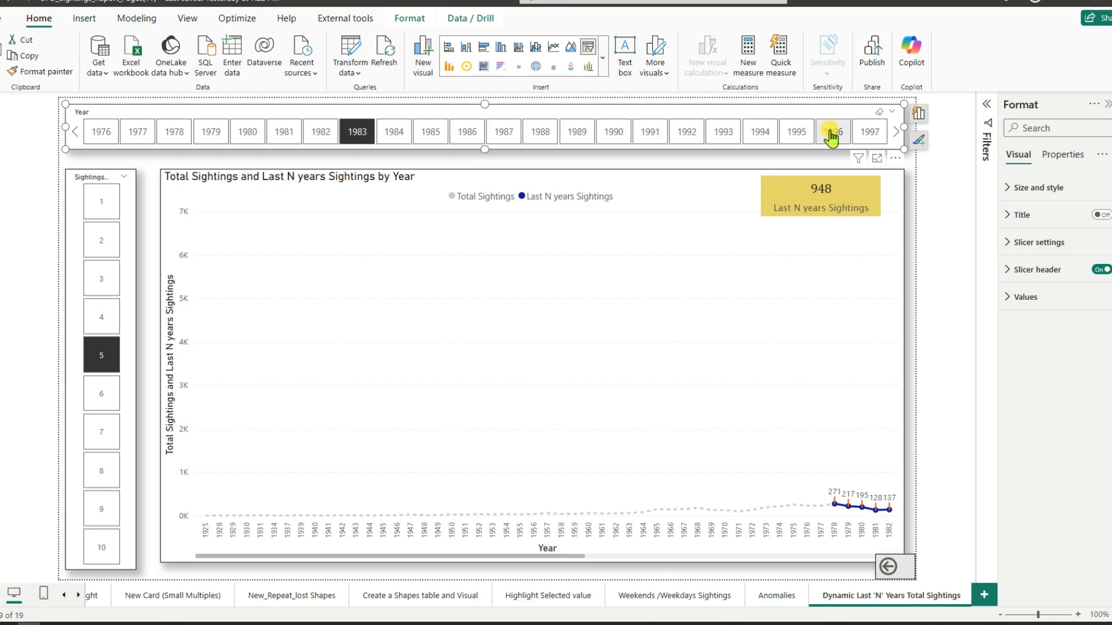
pyautogui.click(831, 133)
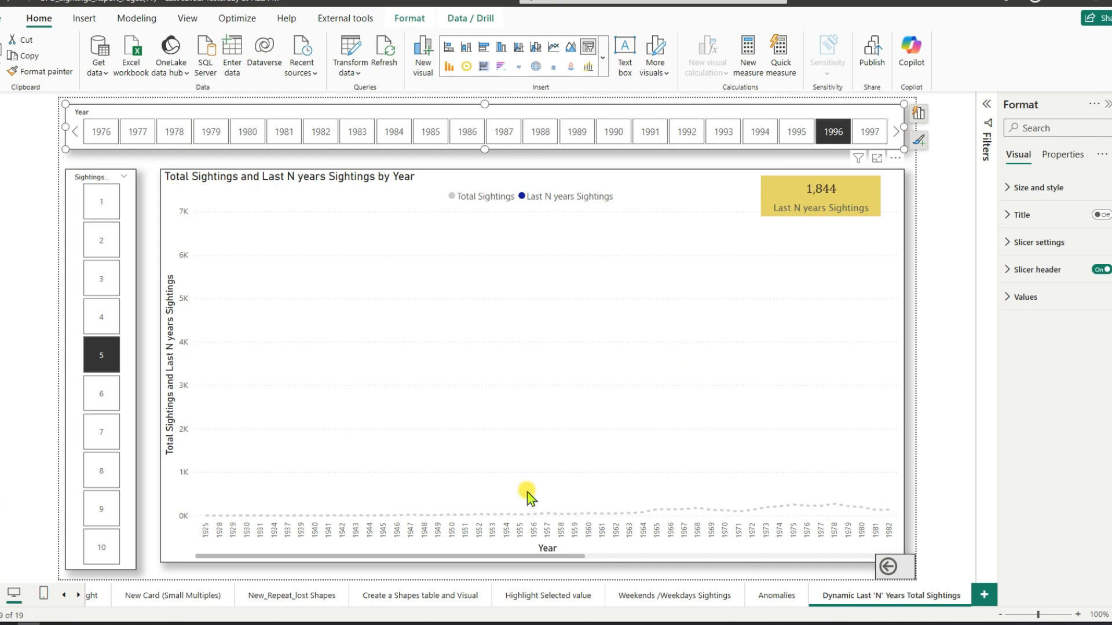
pyautogui.moveTo(543, 558); pyautogui.dragTo(773, 563)
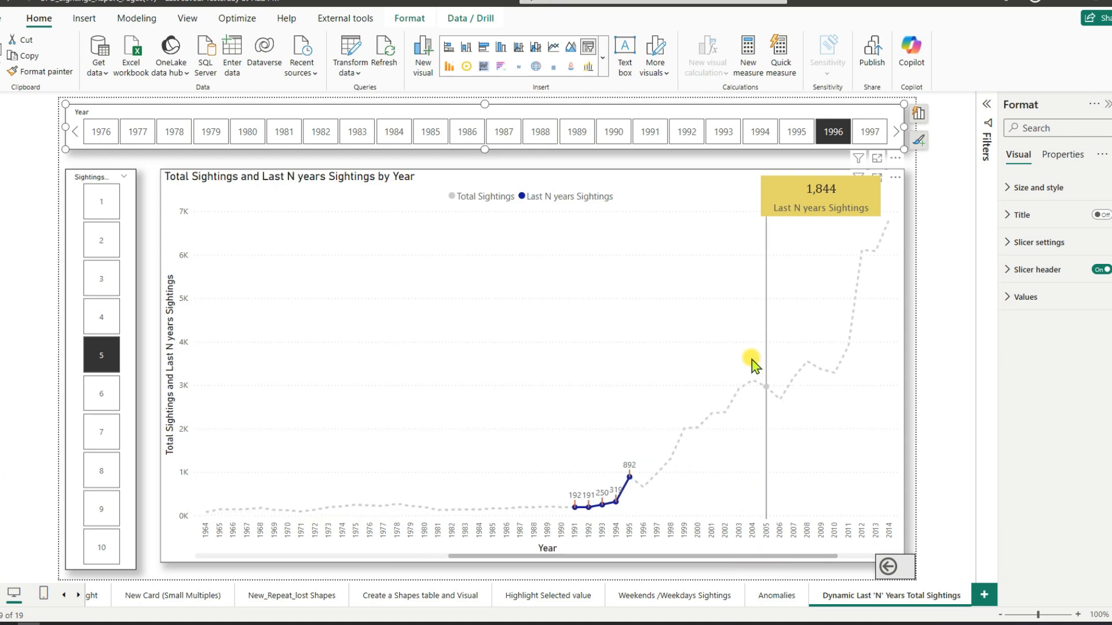
# Step: Set the Year slicer to 2001 and inspect the preceding years' sightings on the line chart
pyautogui.scroll(-1, 843, 137)
pyautogui.scroll(-1, 842, 137)
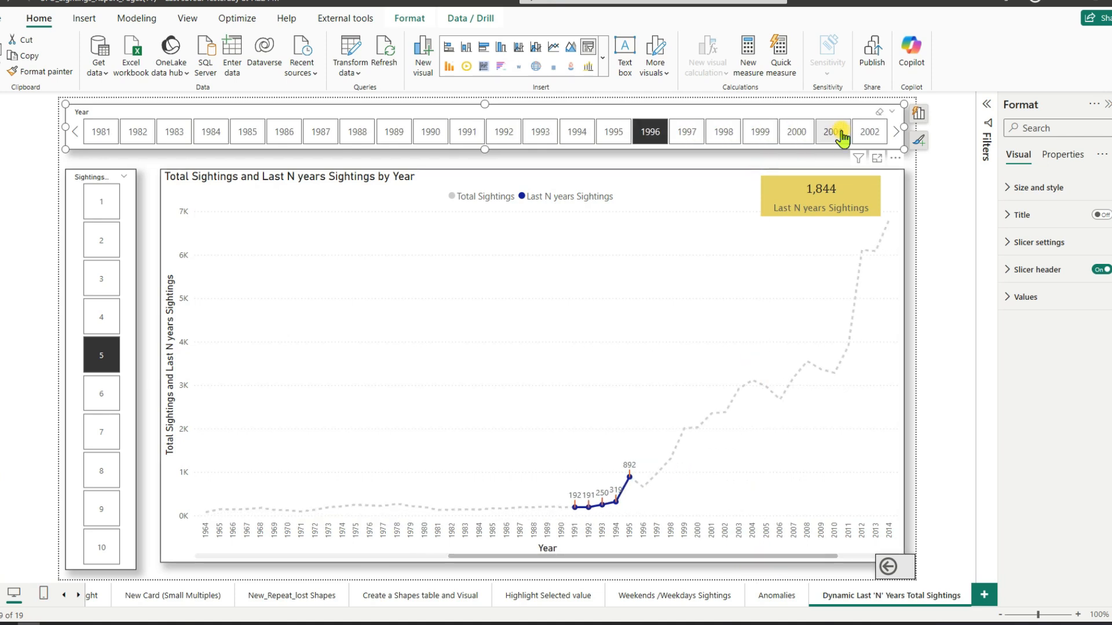
pyautogui.click(842, 137)
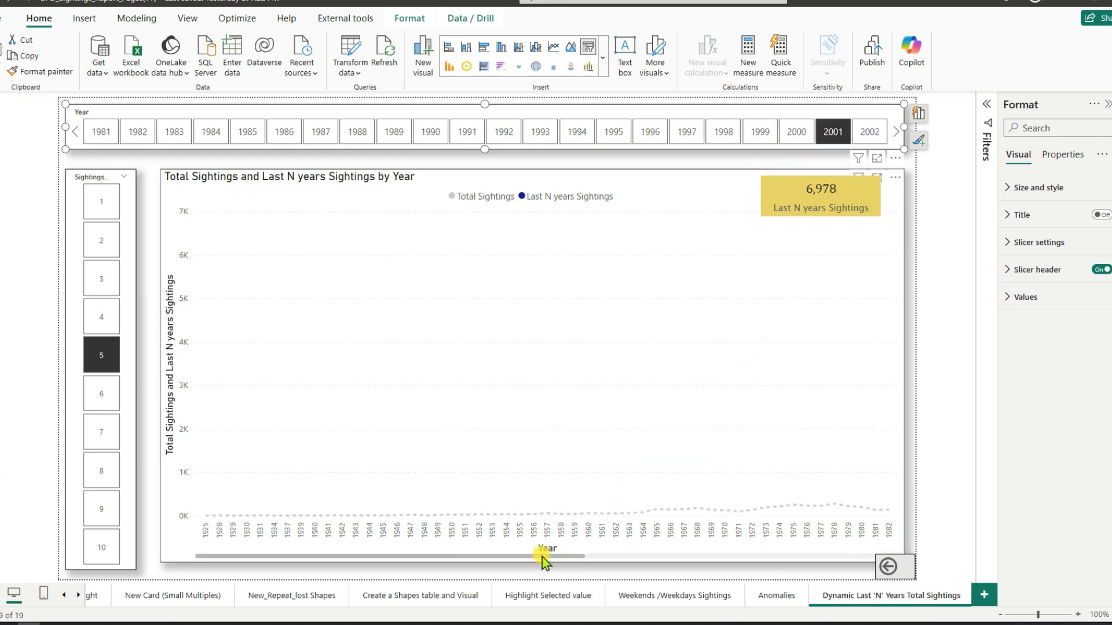
pyautogui.moveTo(544, 558); pyautogui.dragTo(834, 555)
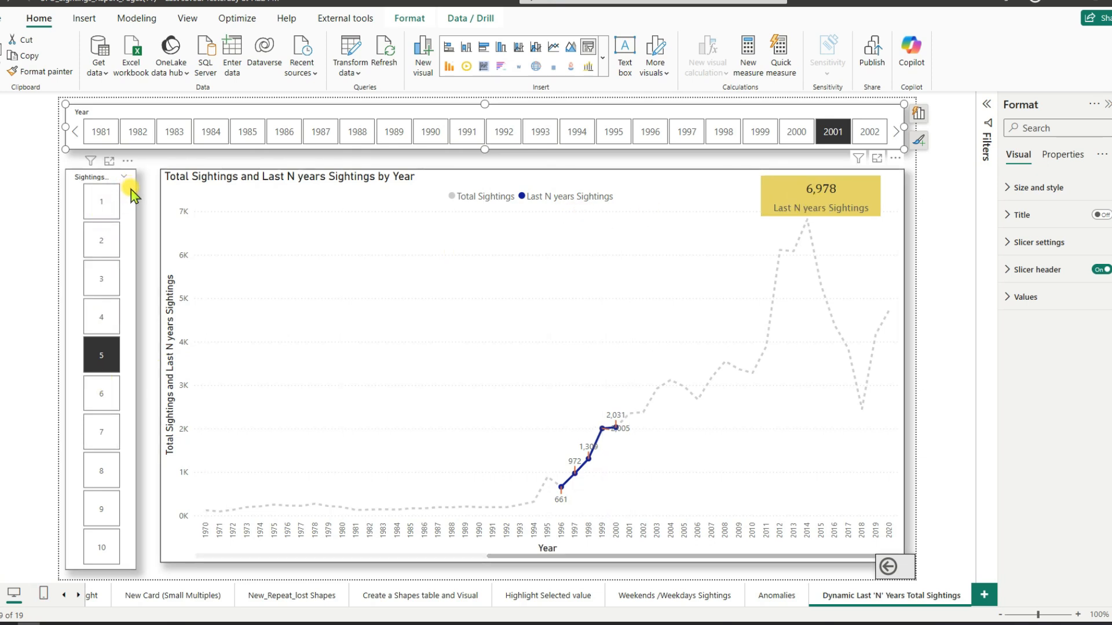
# Step: Widen the Sightings Range slicer slightly toward the line chart so more of its header fits
pyautogui.click(130, 225)
pyautogui.moveTo(140, 366); pyautogui.dragTo(146, 369)
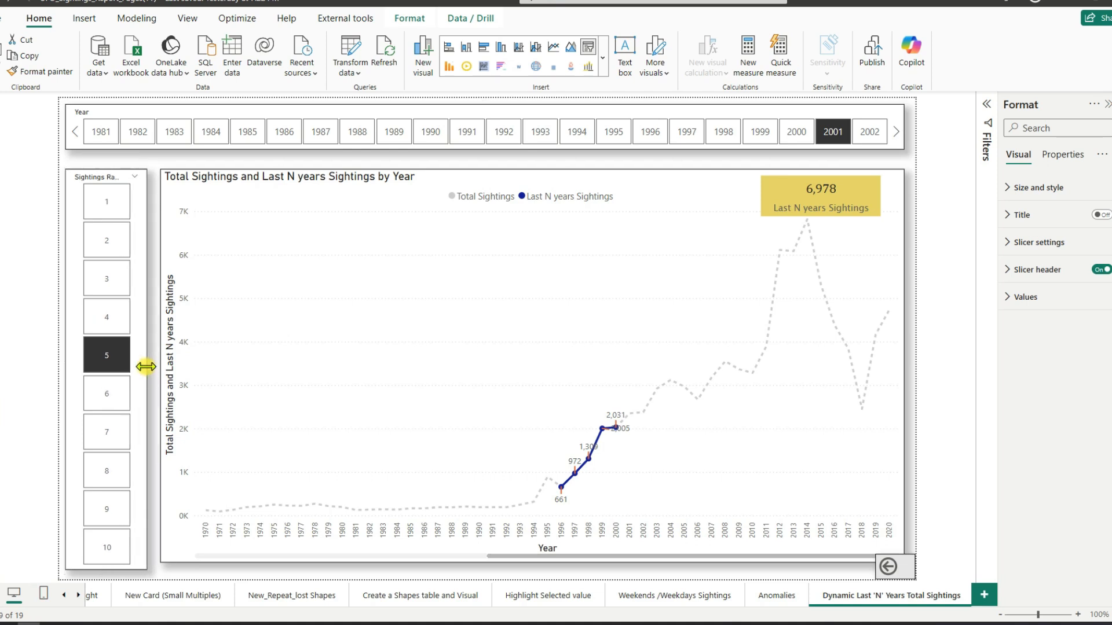
pyautogui.click(306, 159)
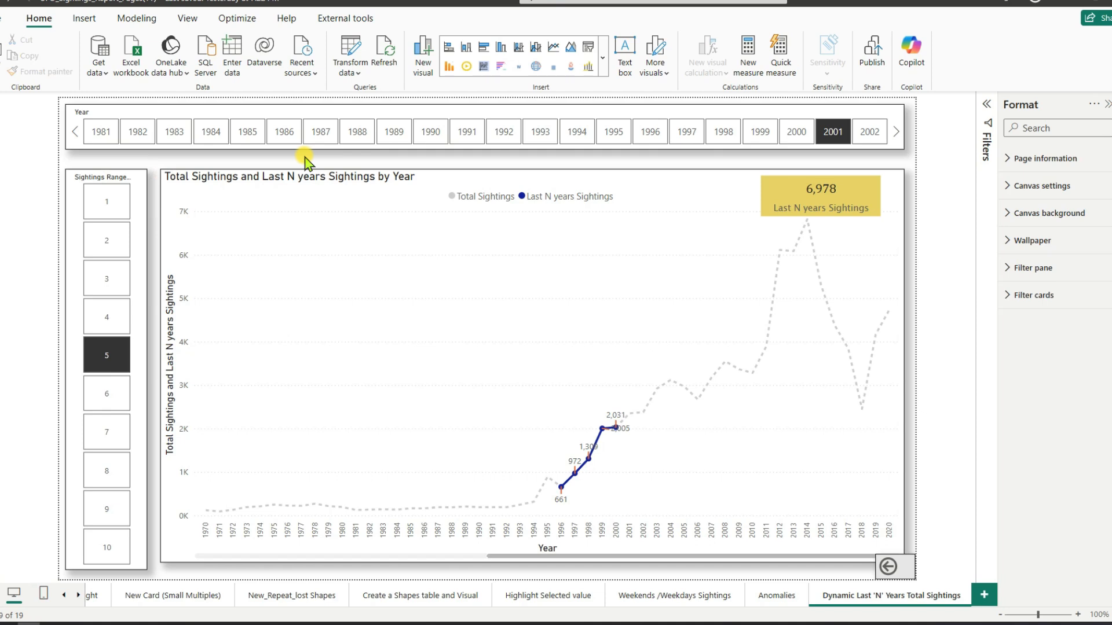
# Step: Turn off the line chart's title above the legend, and select the Year slicer
pyautogui.click(438, 181)
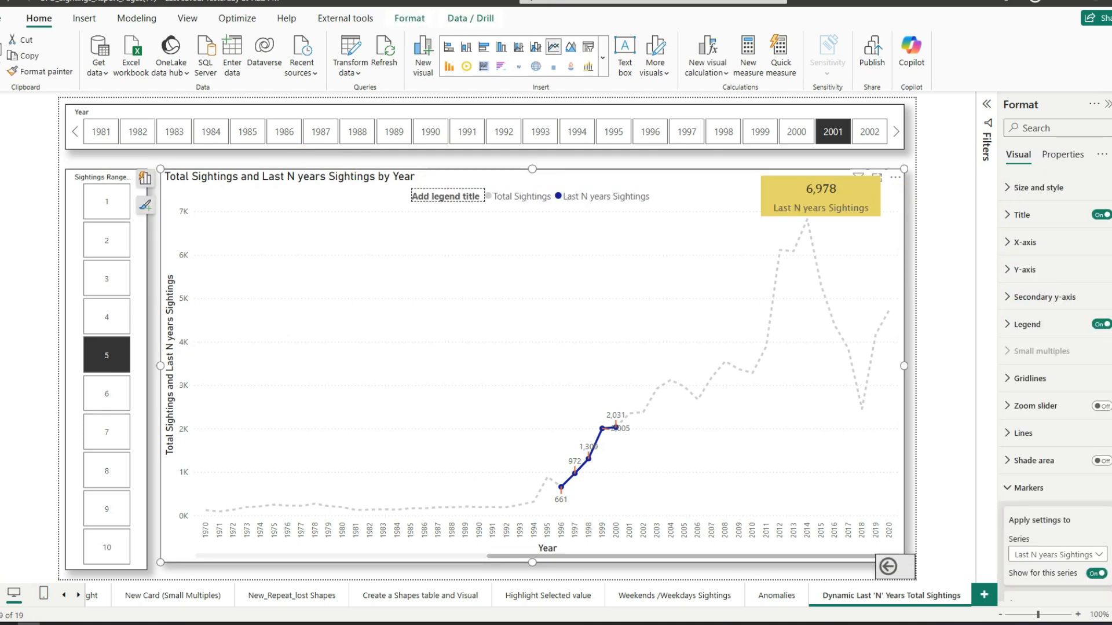
pyautogui.click(1100, 215)
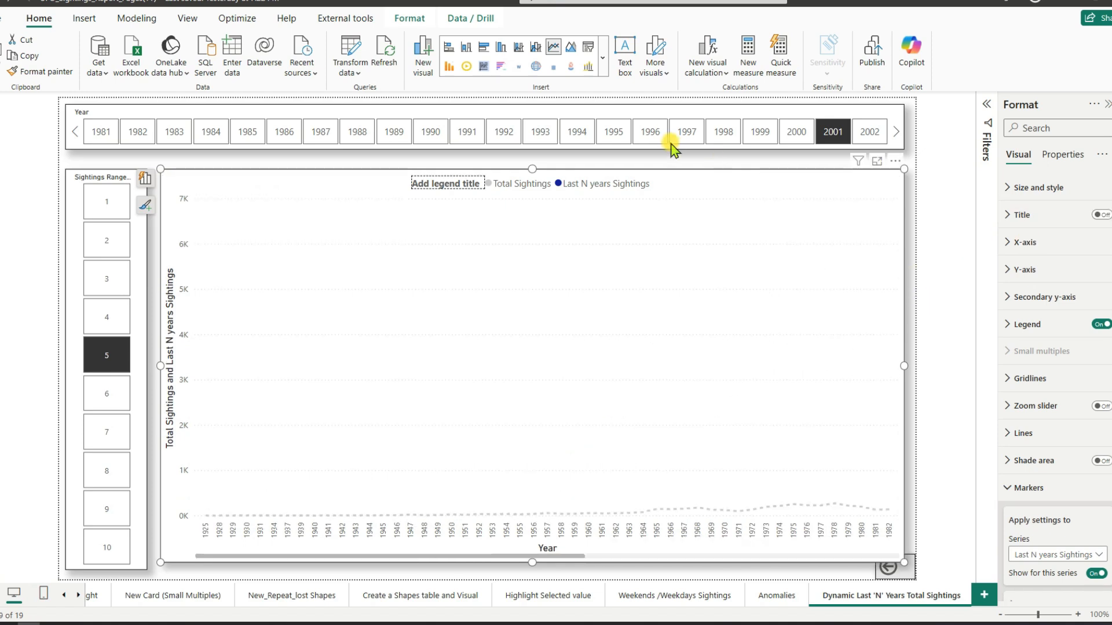
pyautogui.click(662, 164)
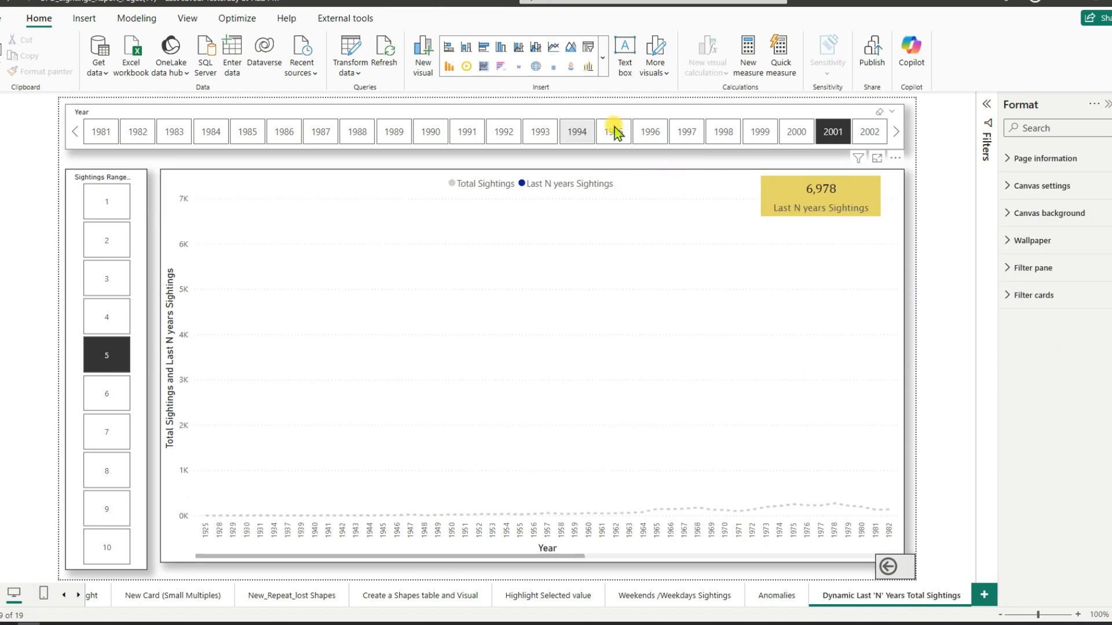
pyautogui.click(581, 109)
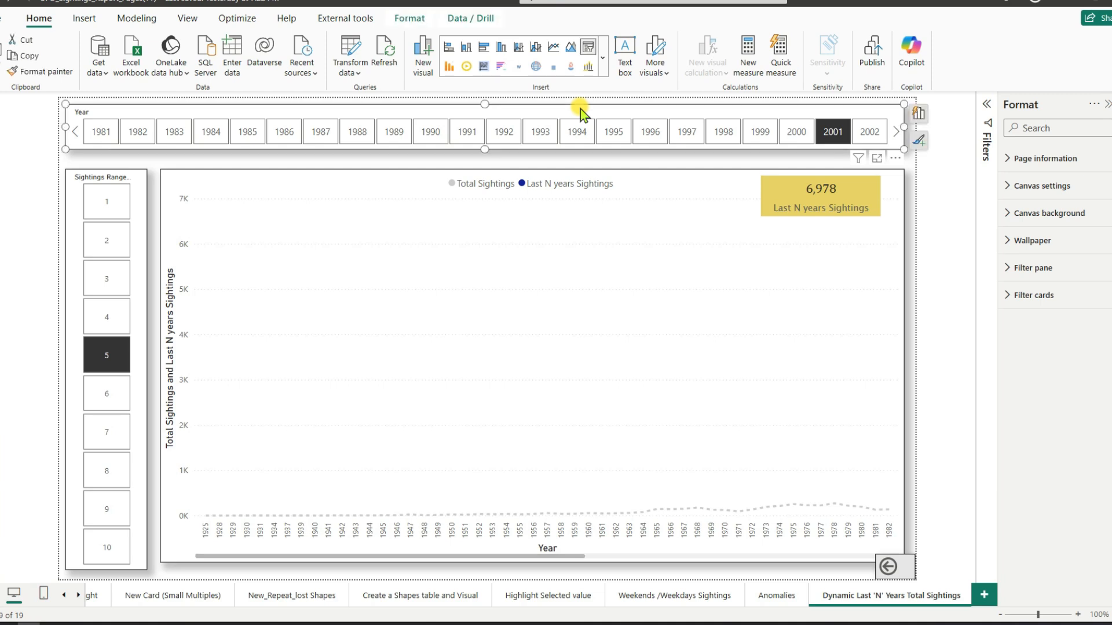